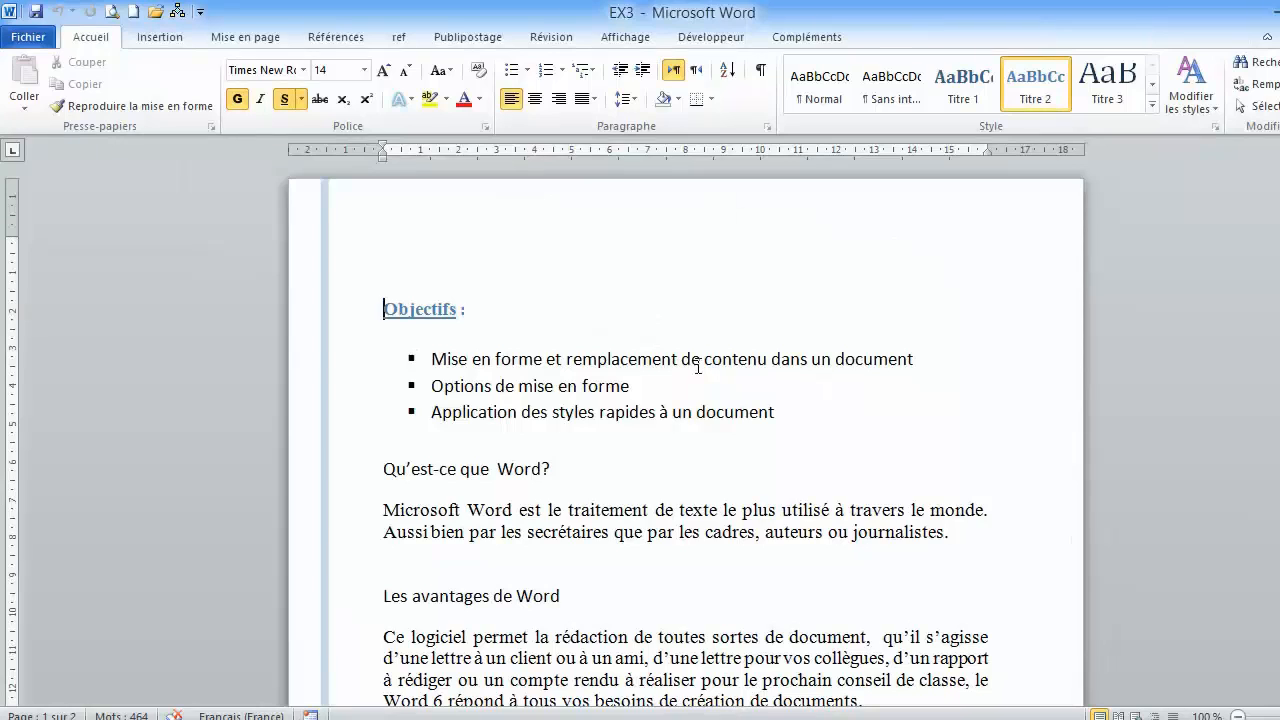
- Read through the document's text and the numbered exercise instructions under the Indications heading
scroll(698, 366, "down", 1)
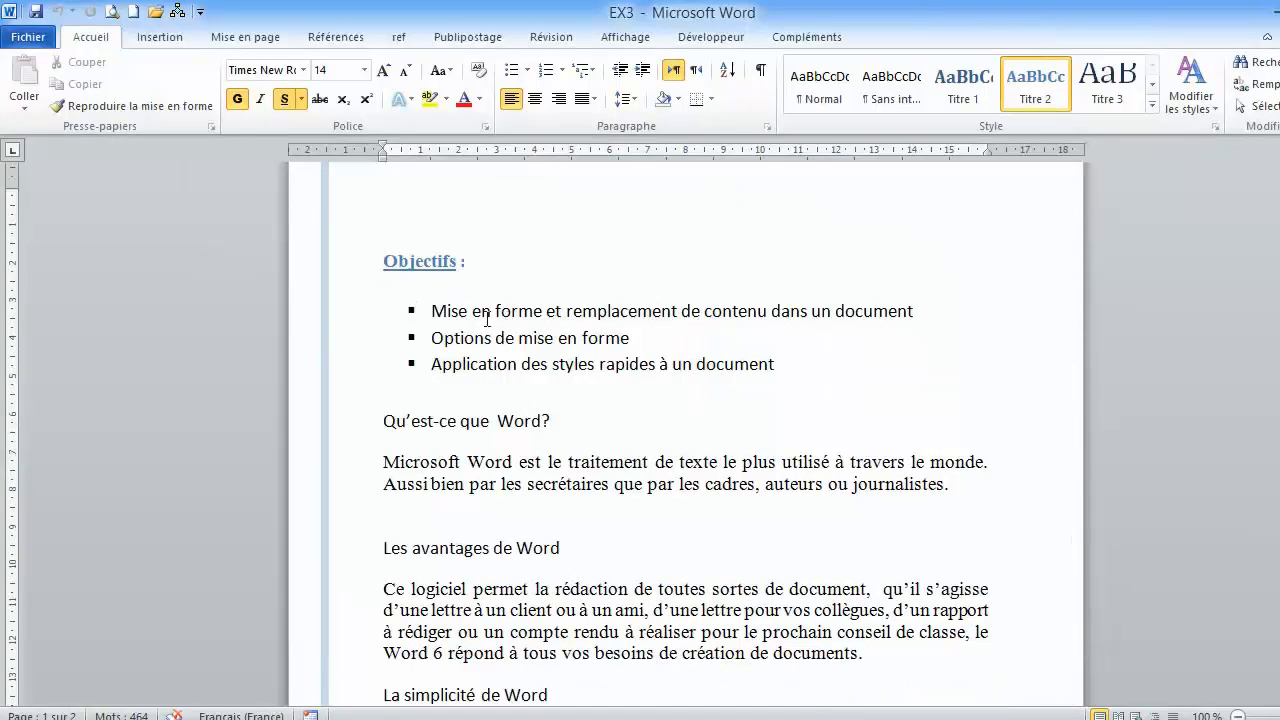
scroll(482, 333, "down", 1)
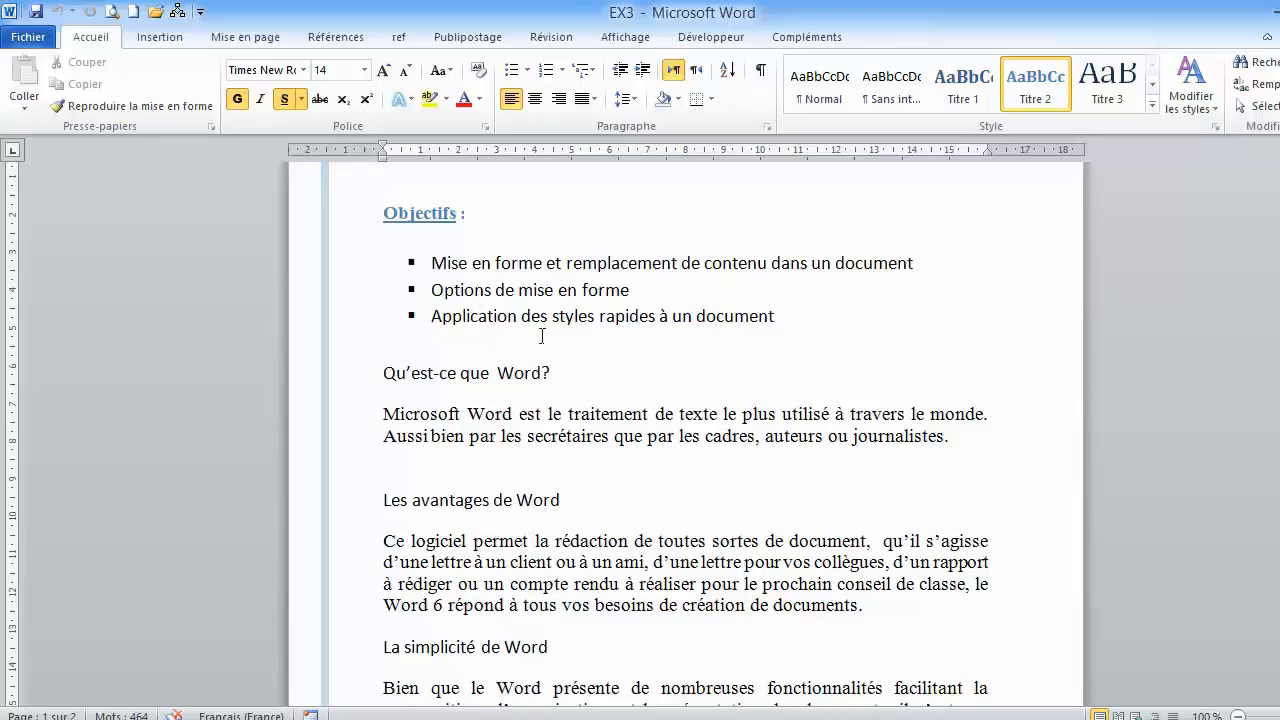
scroll(541, 336, "down", 20)
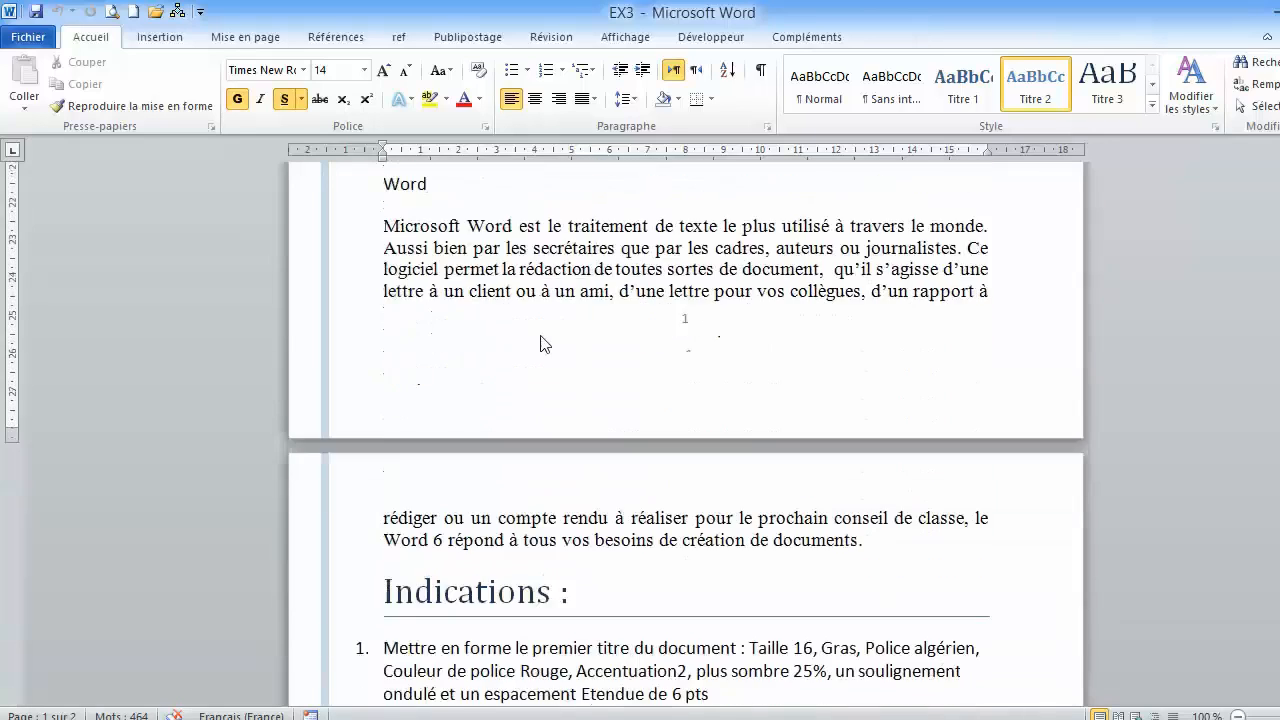
scroll(541, 336, "down", 4)
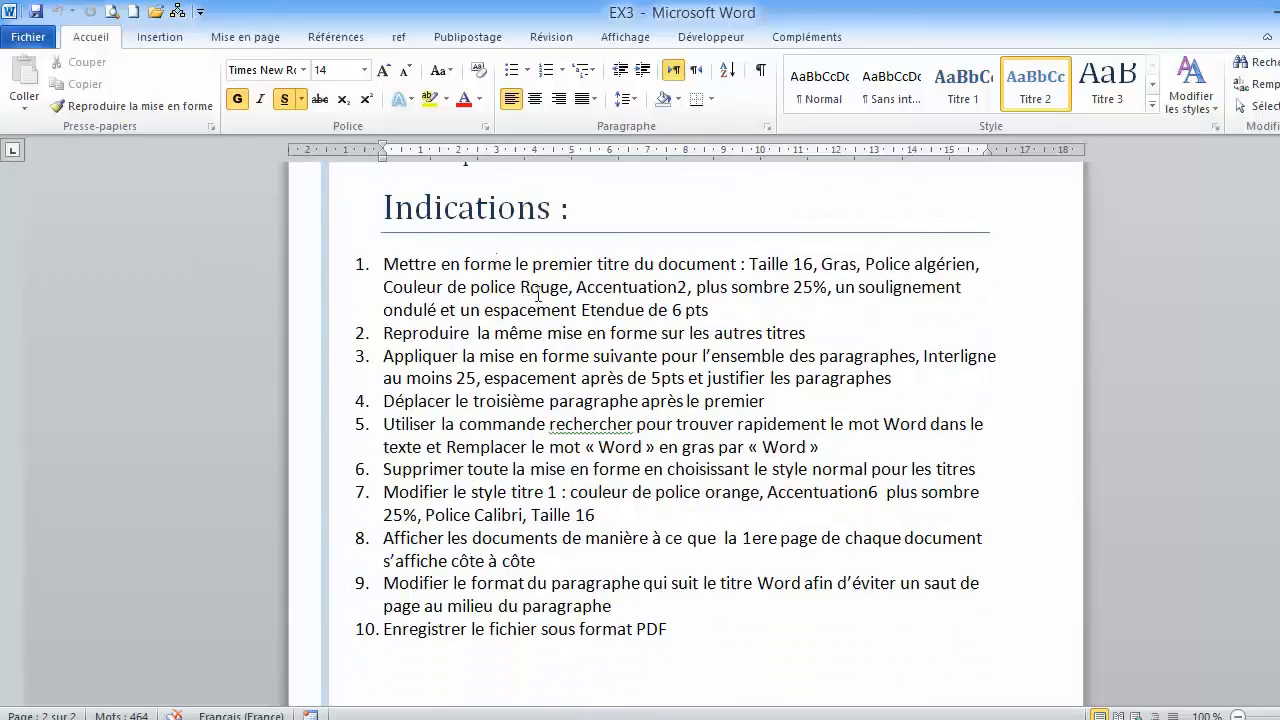
scroll(548, 305, "up", 3)
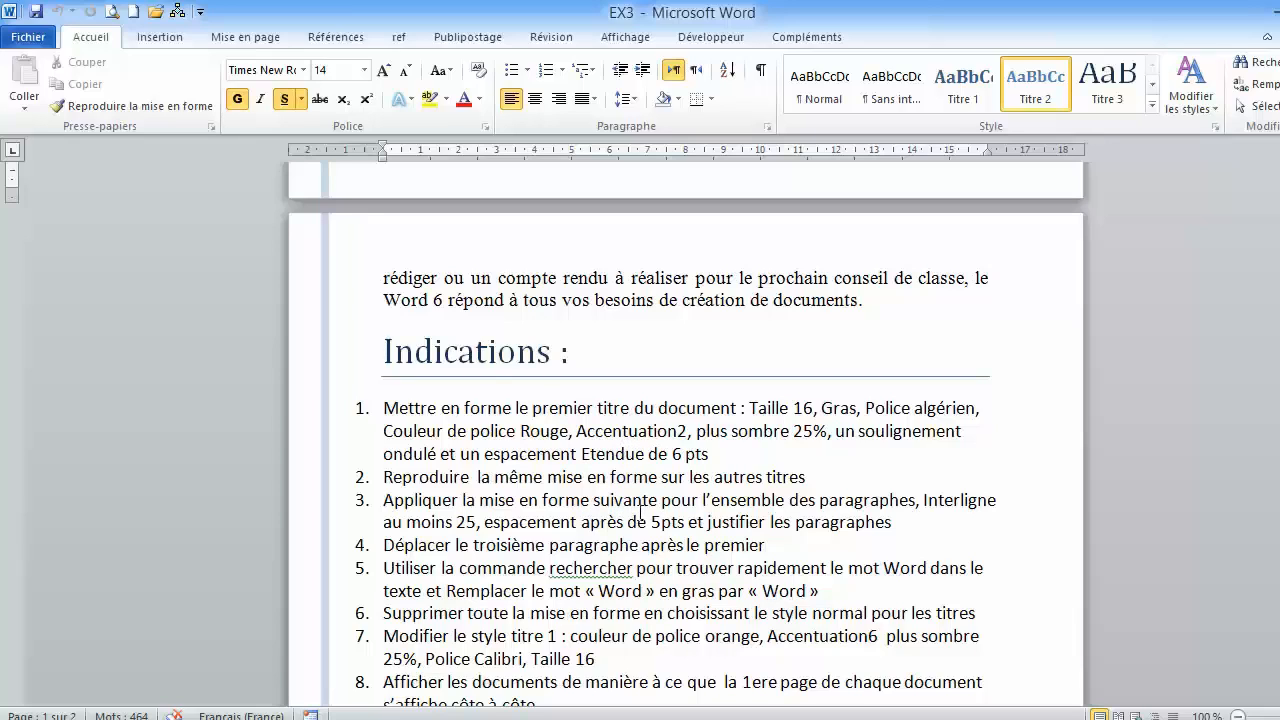
scroll(630, 350, "up", 2)
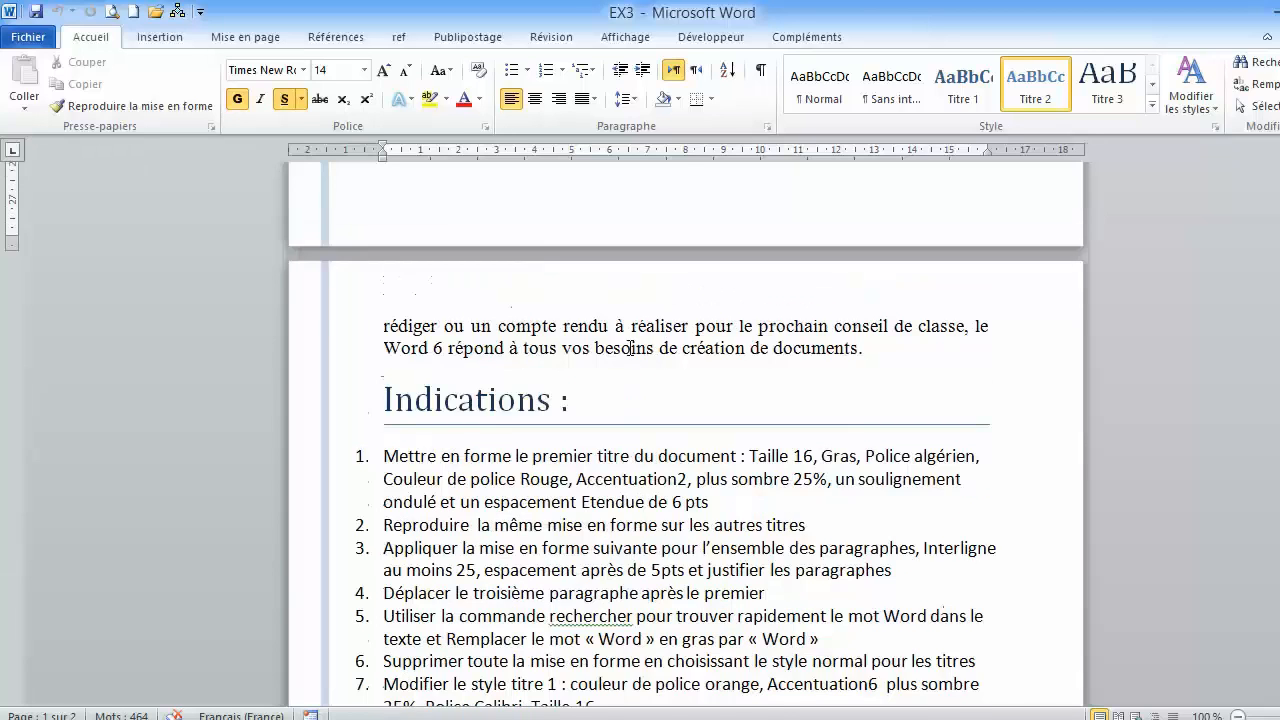
- Split the document window in two, with the body text in the upper pane and the Indications list in the lower pane
left_click(626, 40)
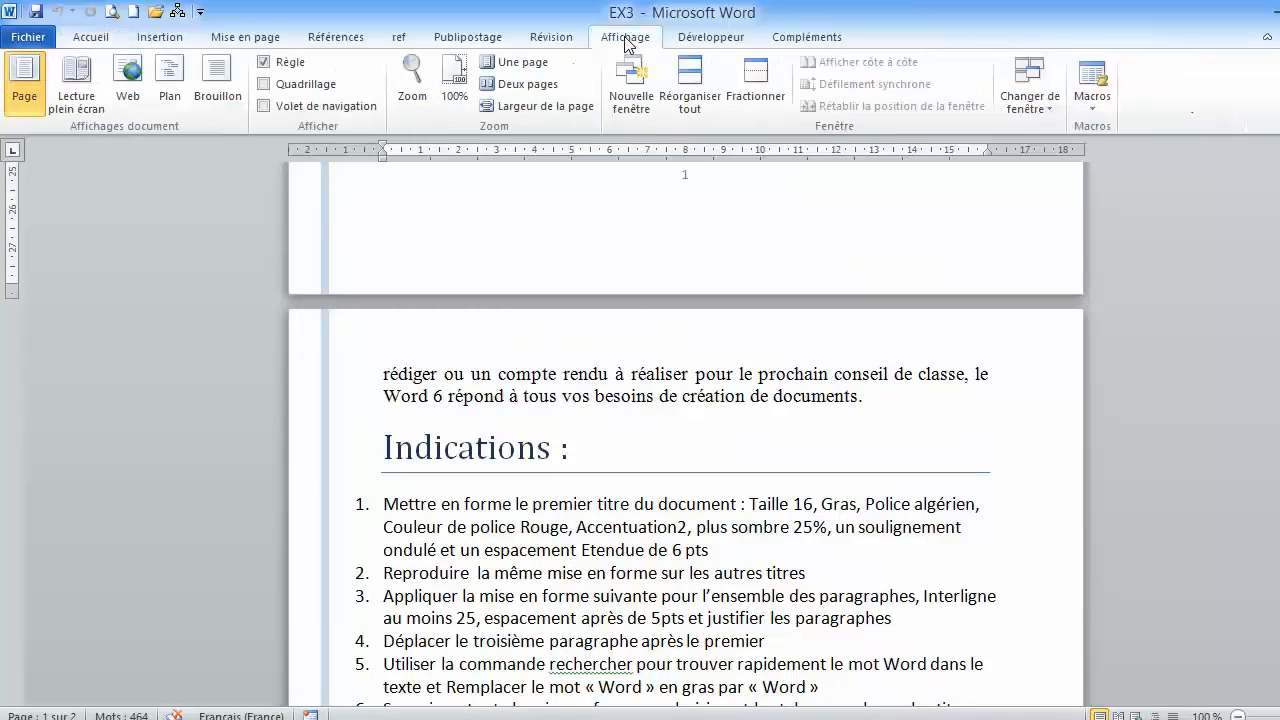
left_click(749, 88)
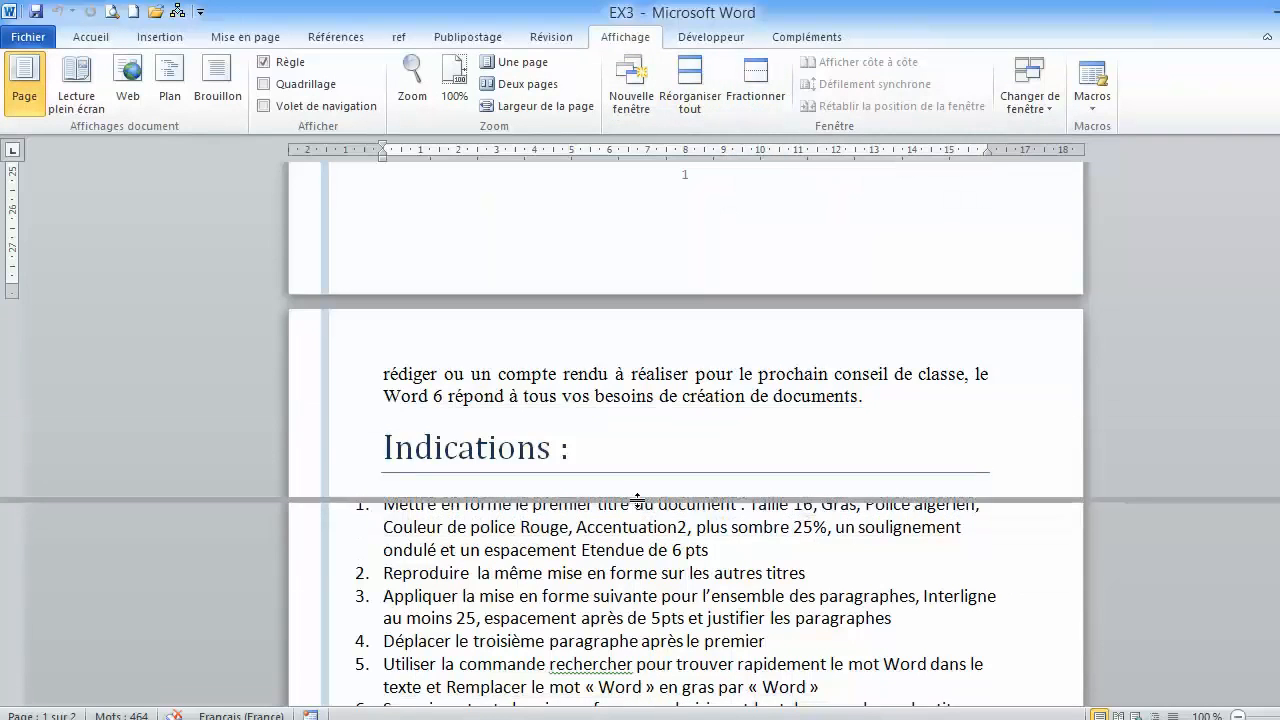
left_click(650, 532)
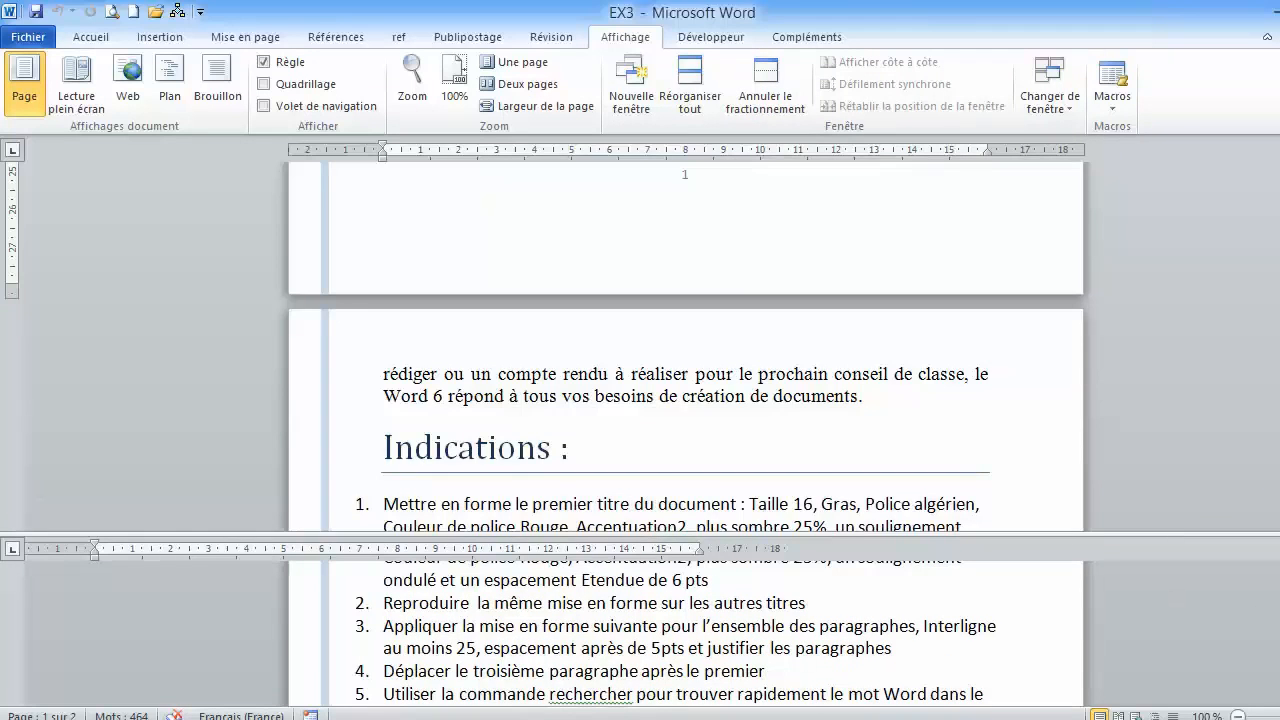
scroll(685, 633, "up", 3)
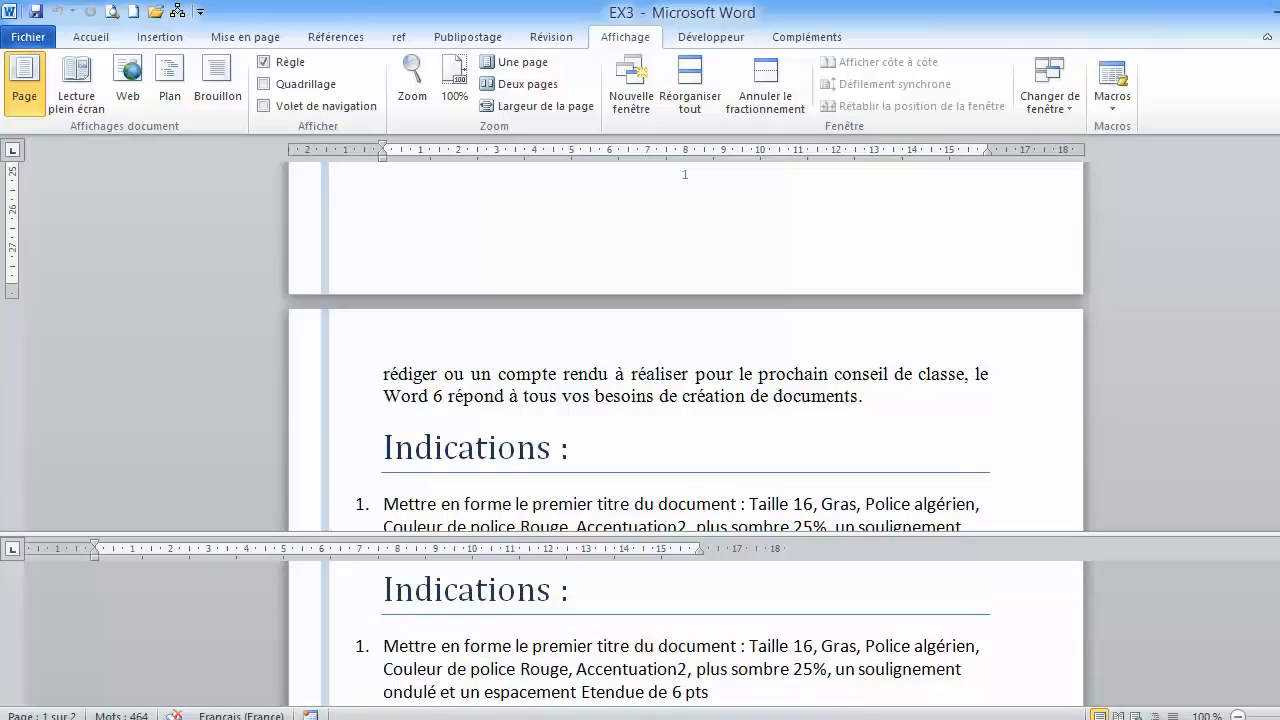
scroll(674, 634, "down", 1)
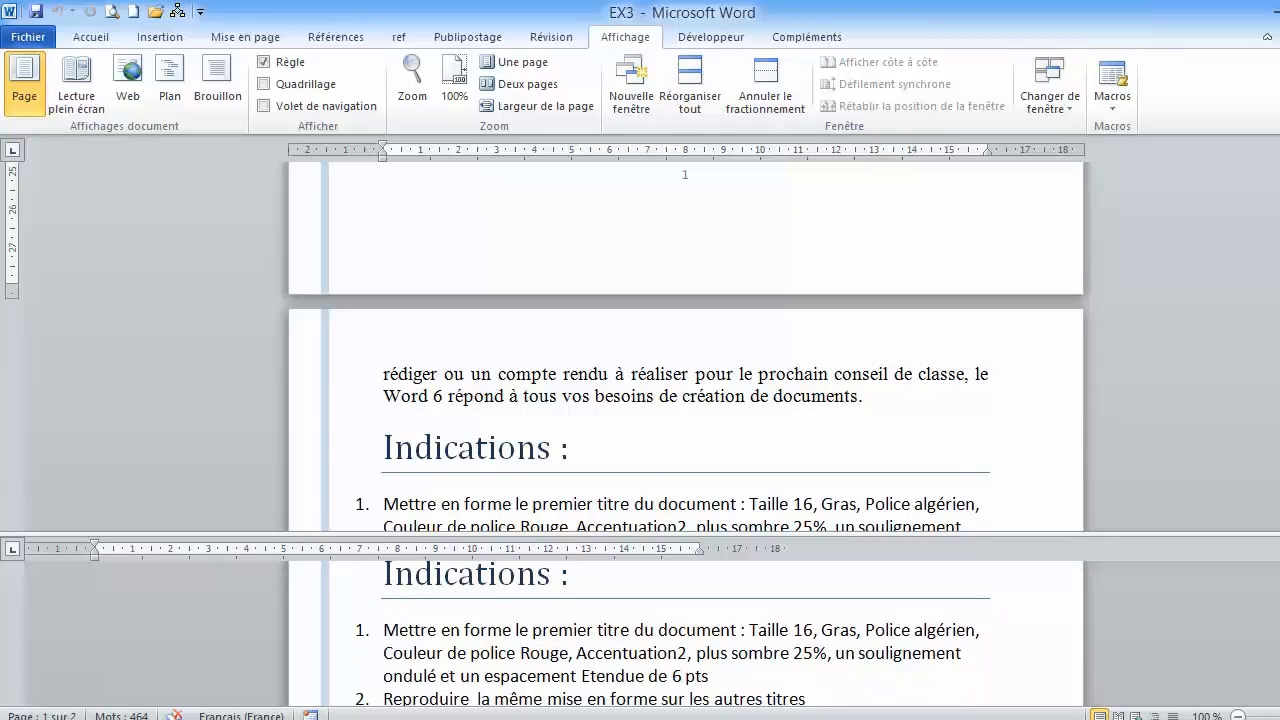
scroll(685, 346, "up", 13)
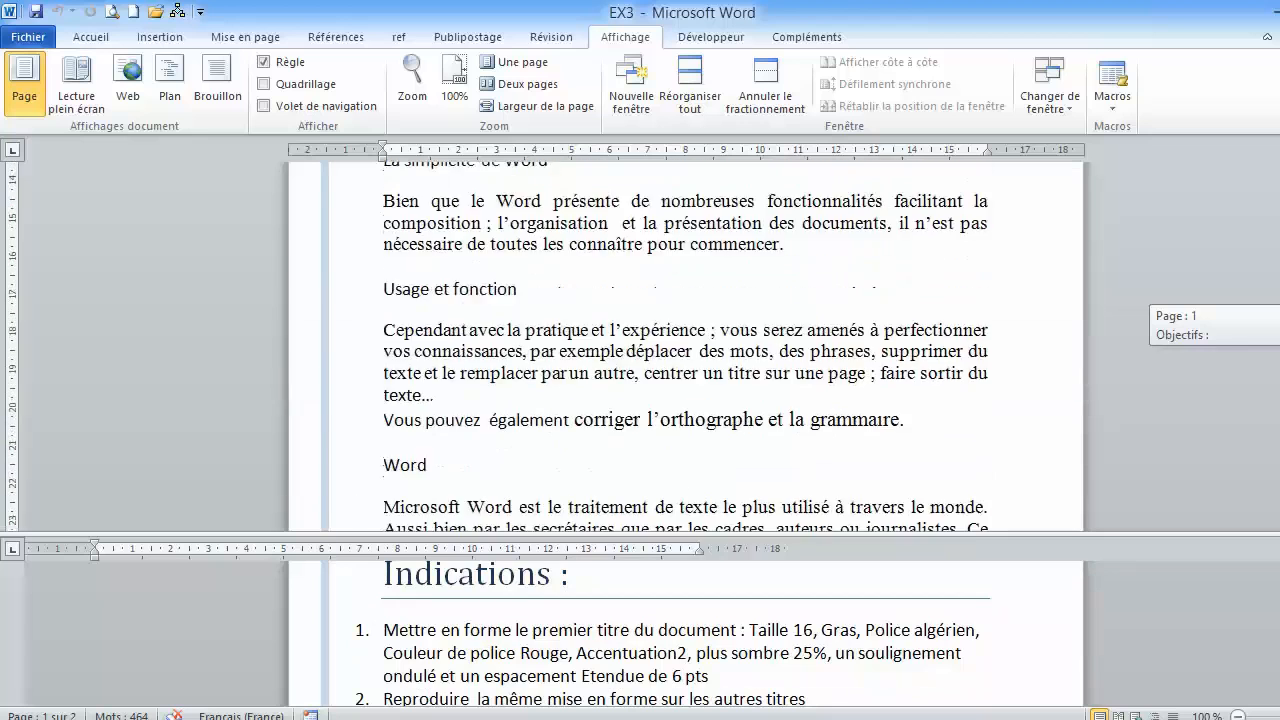
scroll(685, 346, "up", 6)
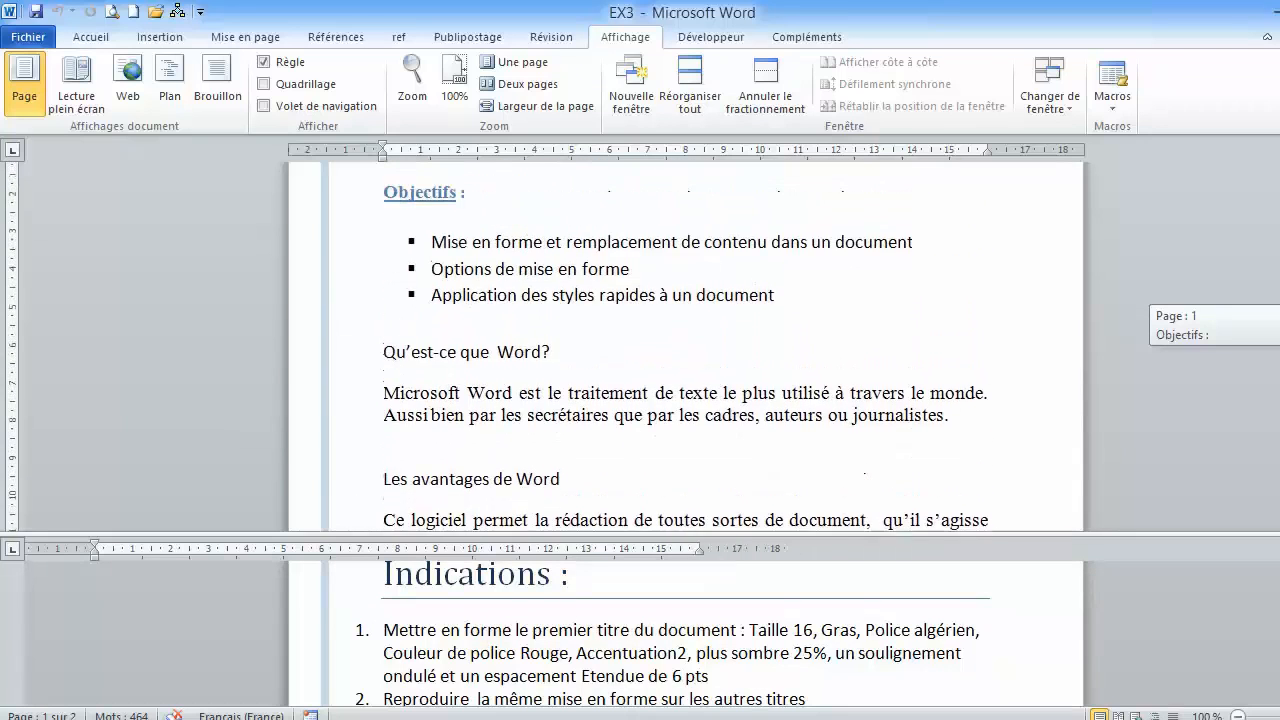
scroll(685, 346, "down", 5)
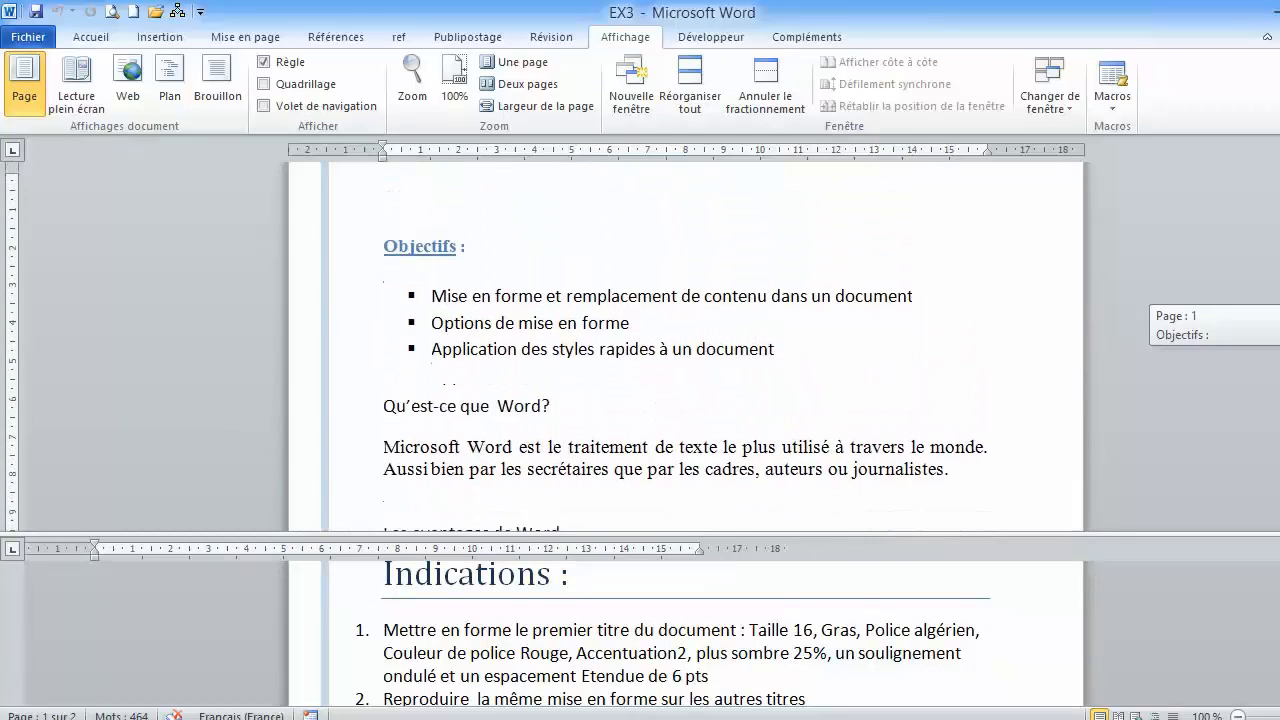
scroll(685, 346, "down", 1)
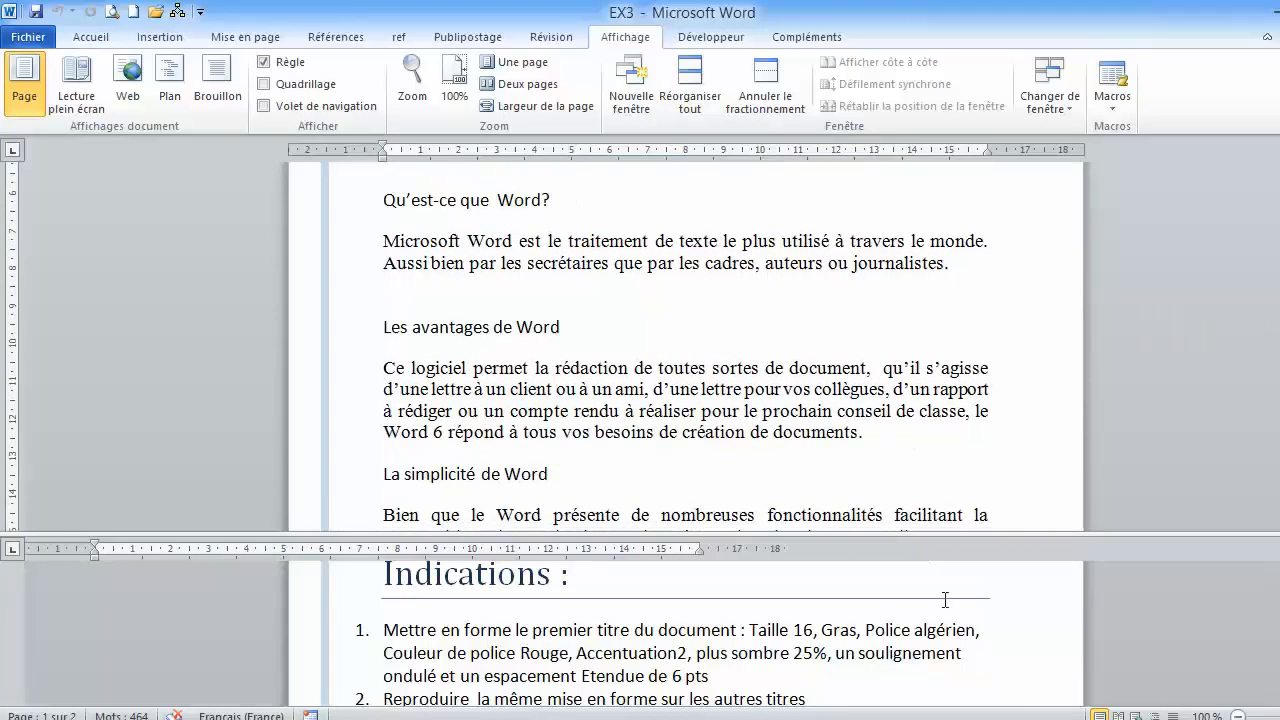
scroll(822, 656, "down", 1)
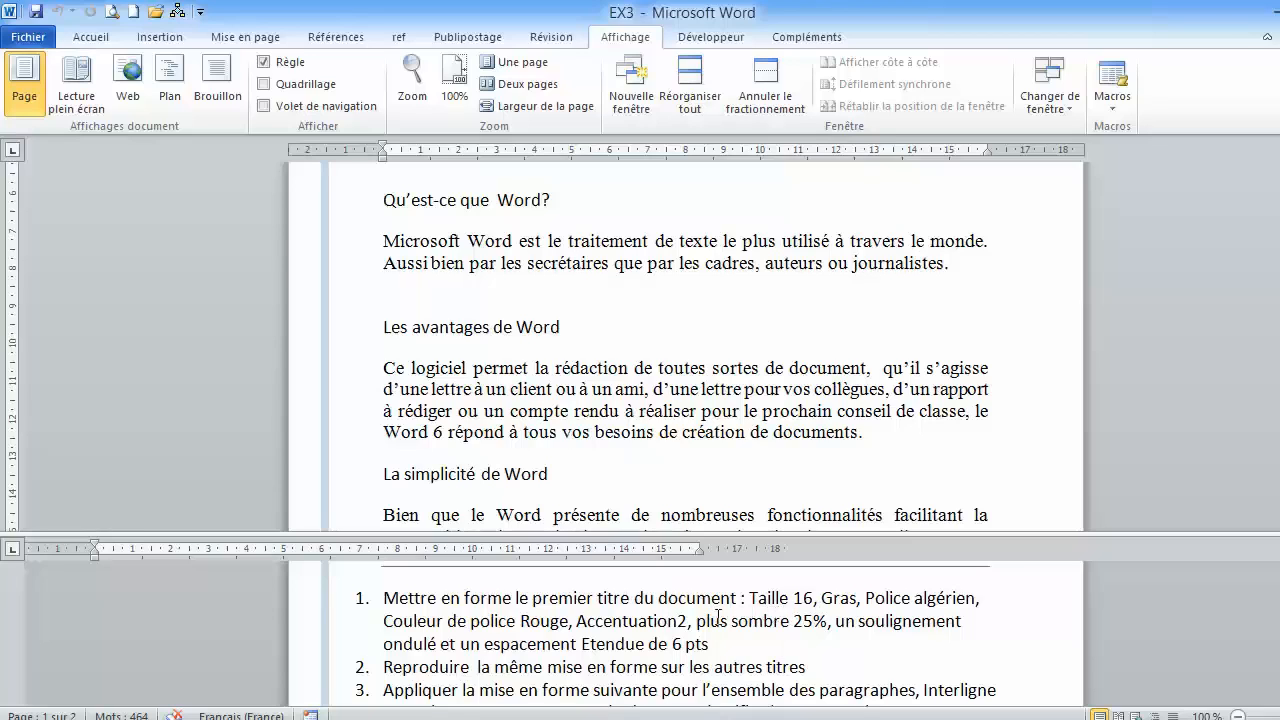
- Select the "Qu'est-ce que Word?" heading and set its Latin font size to 16 and style to Gras in the Police dialog
scroll(745, 370, "up", 2)
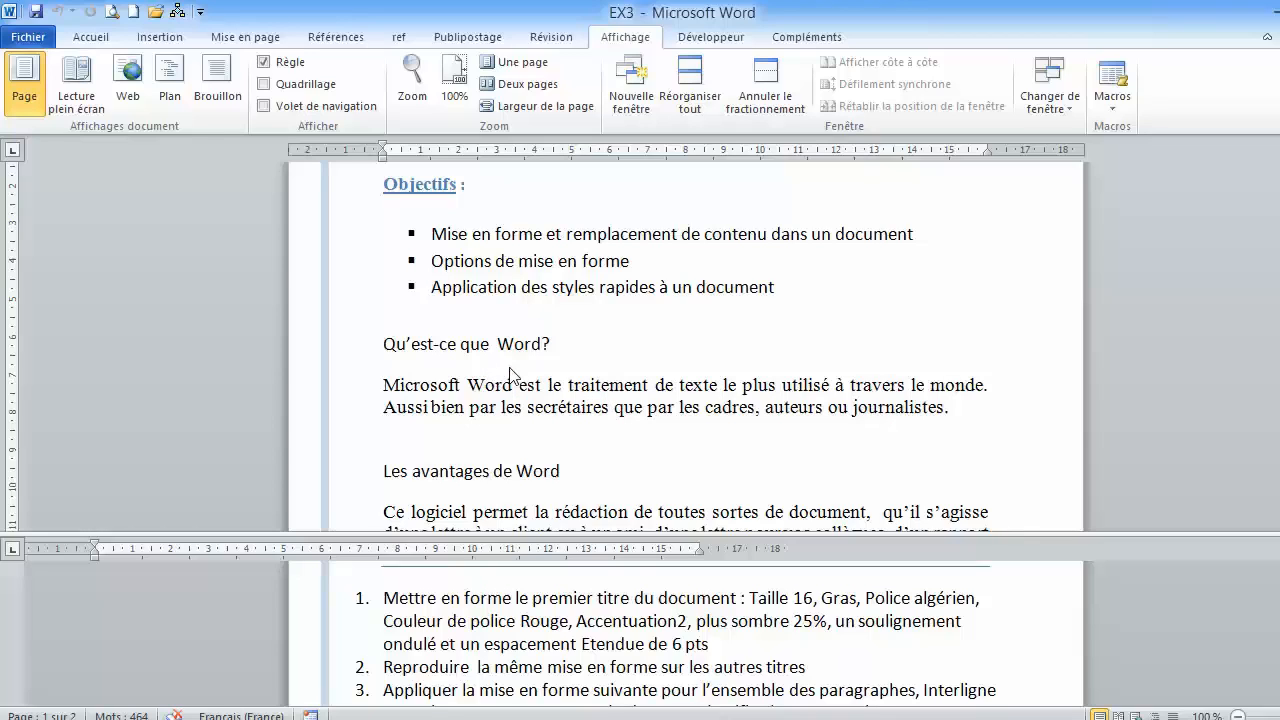
left_click(326, 352)
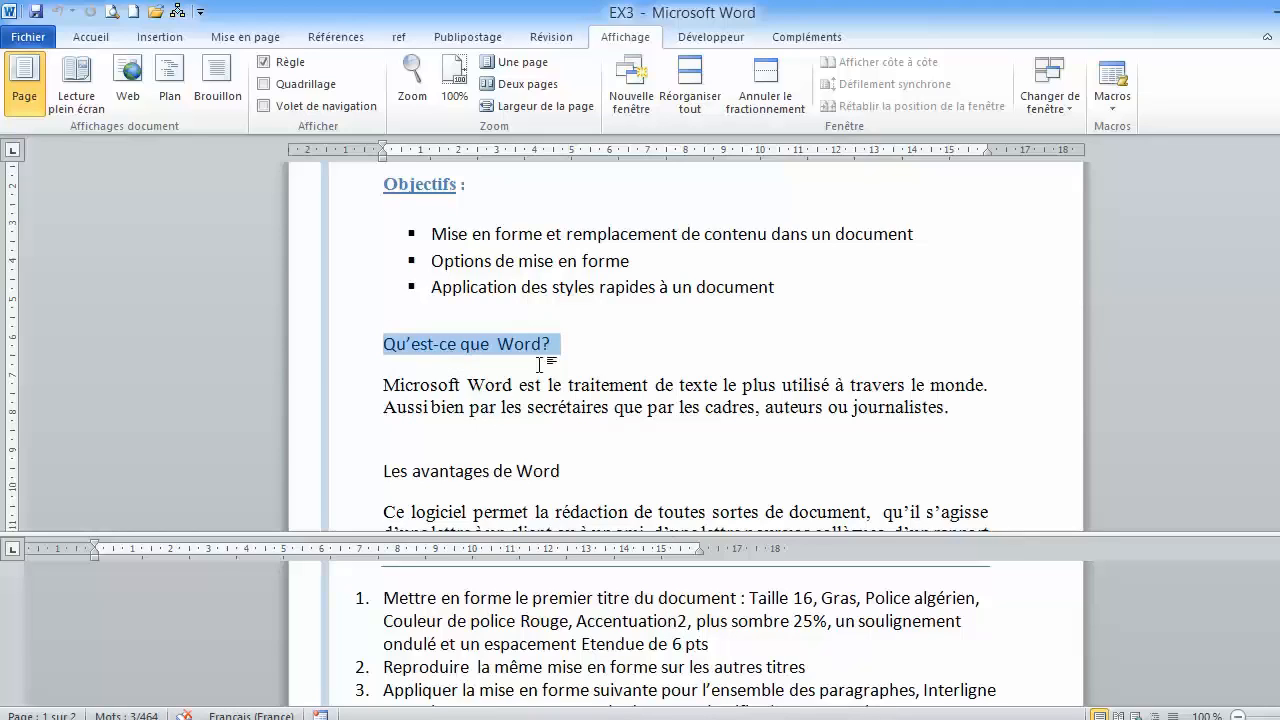
left_click(95, 43)
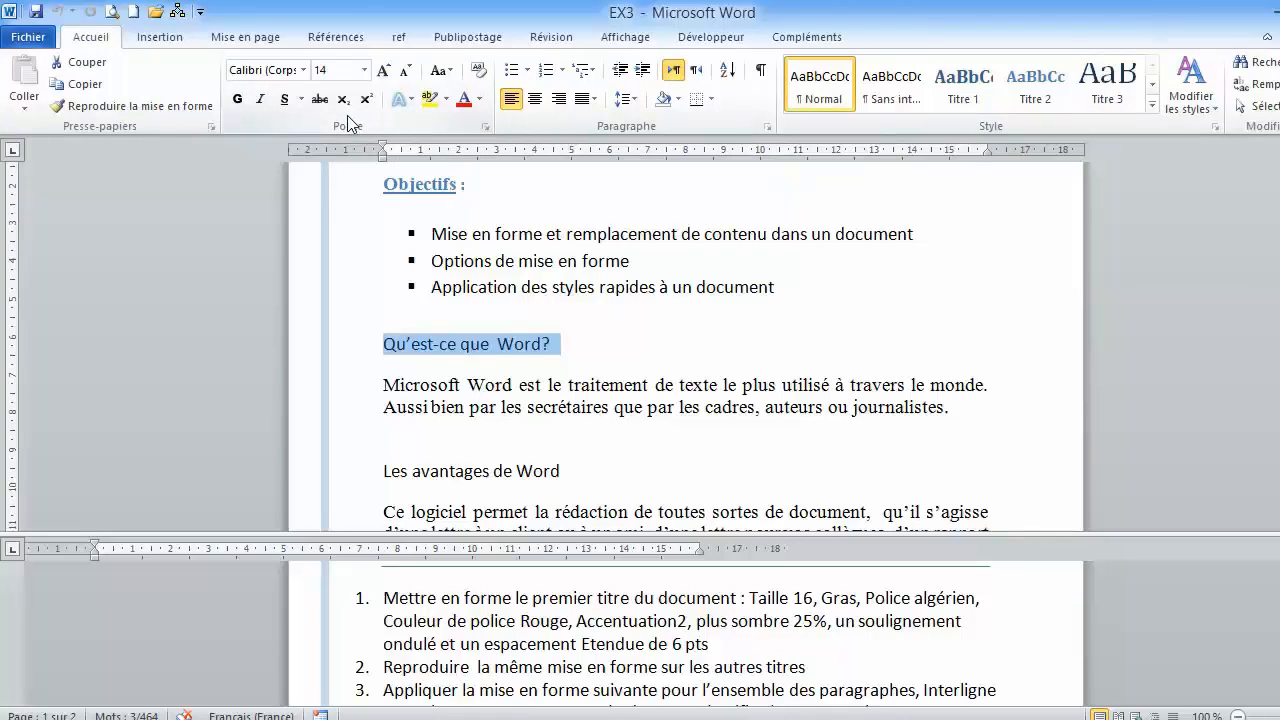
left_click(486, 127)
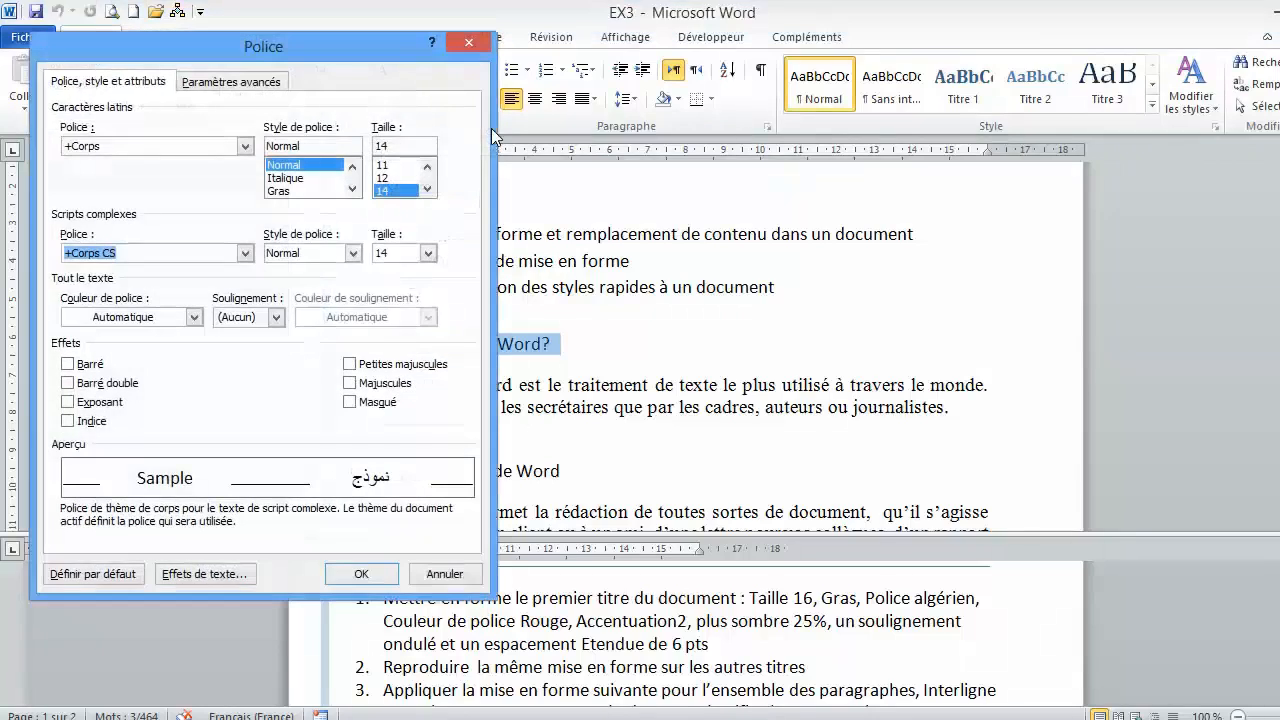
left_click_drag(382, 50, 400, 16)
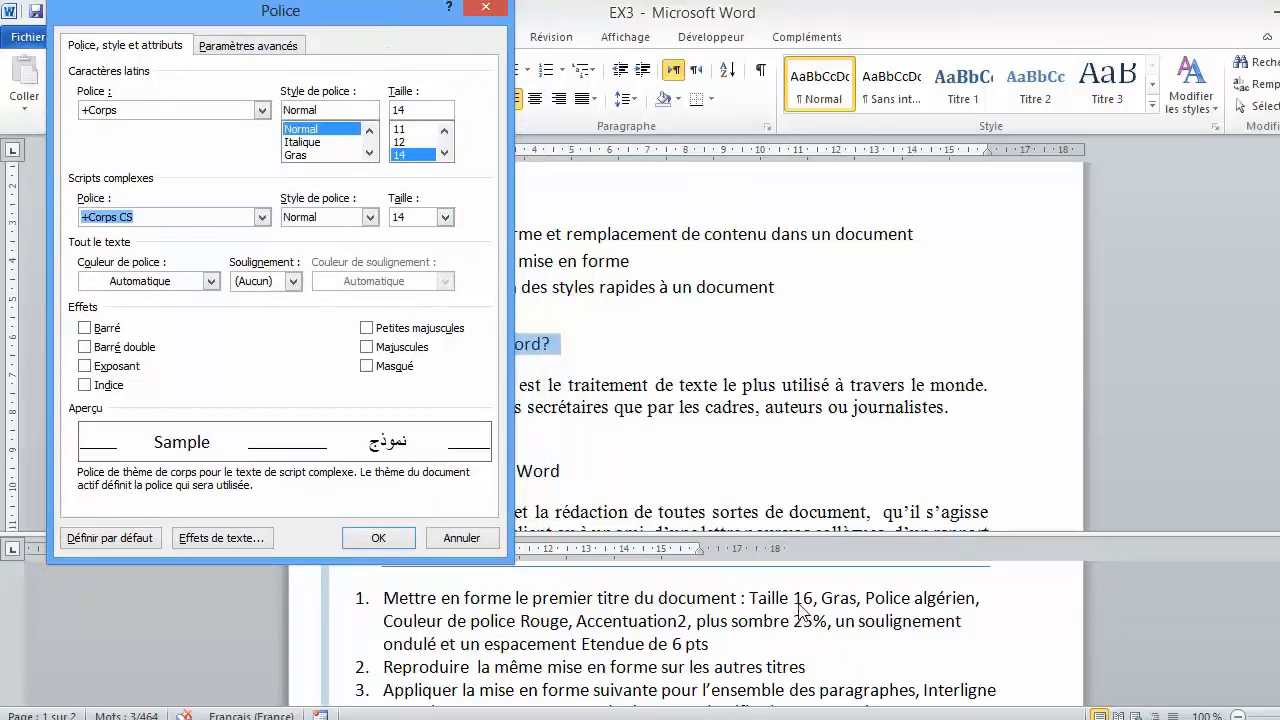
left_click(444, 153)
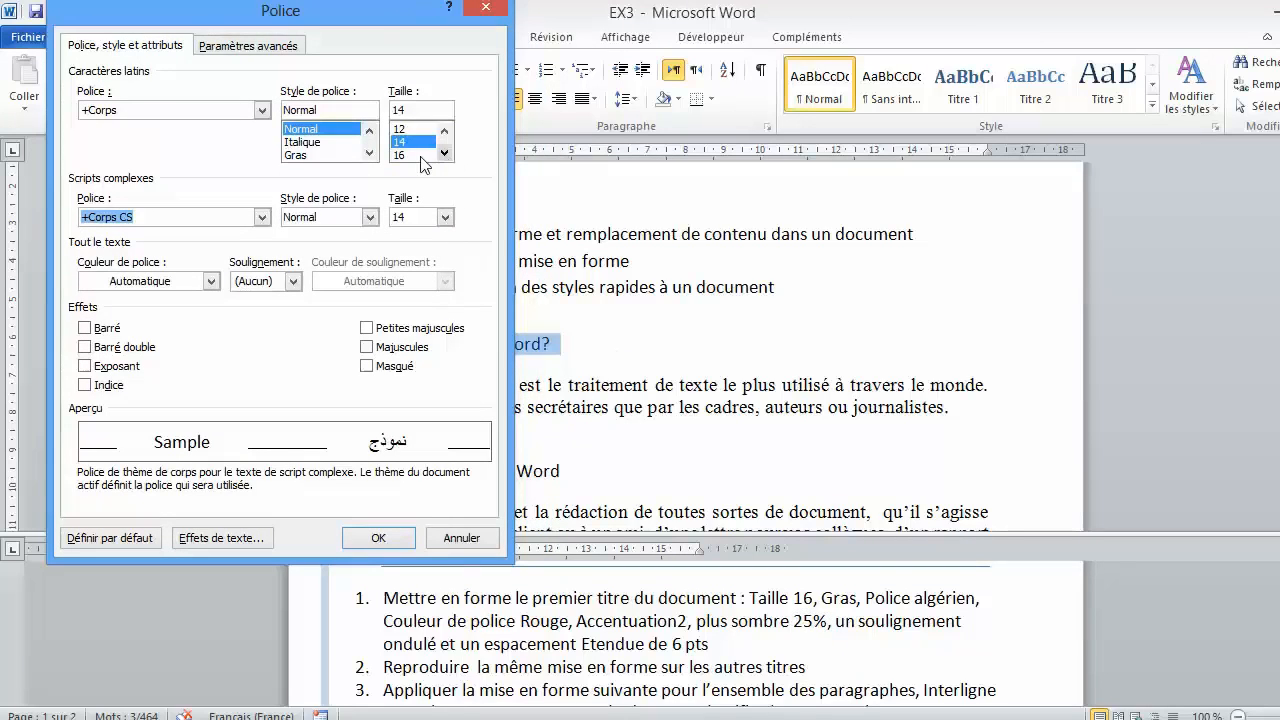
left_click(421, 155)
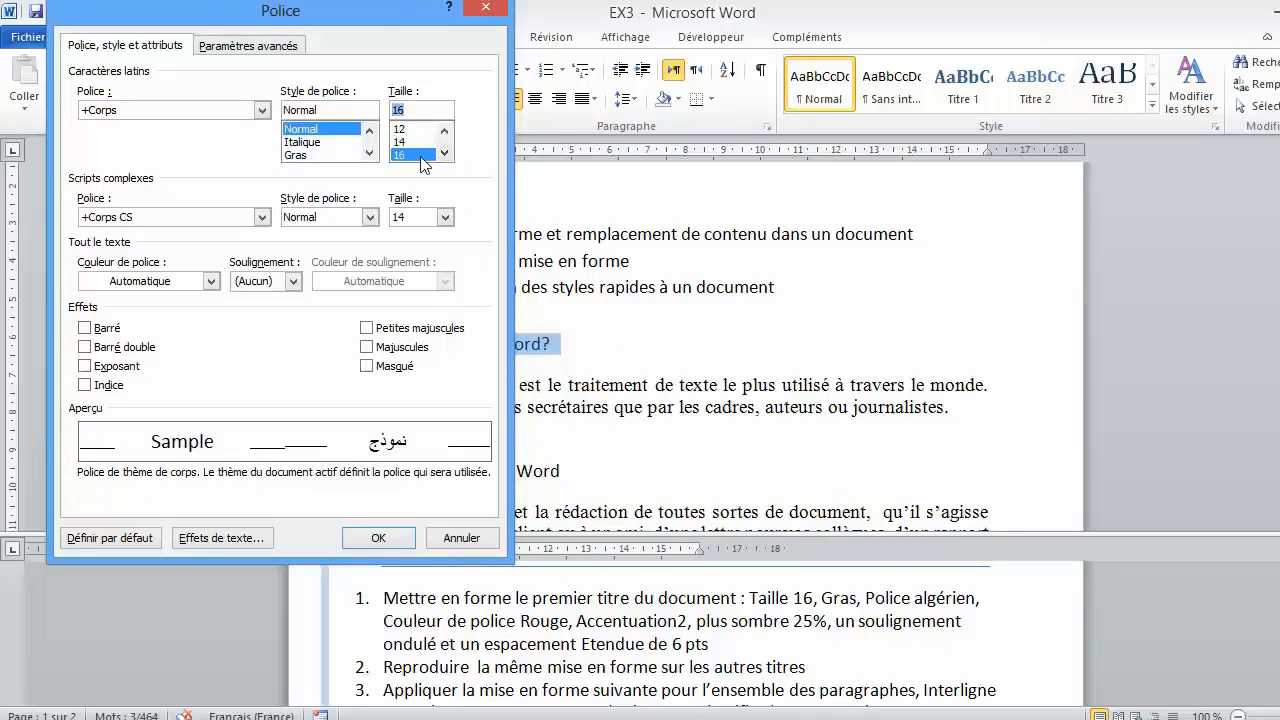
left_click(330, 155)
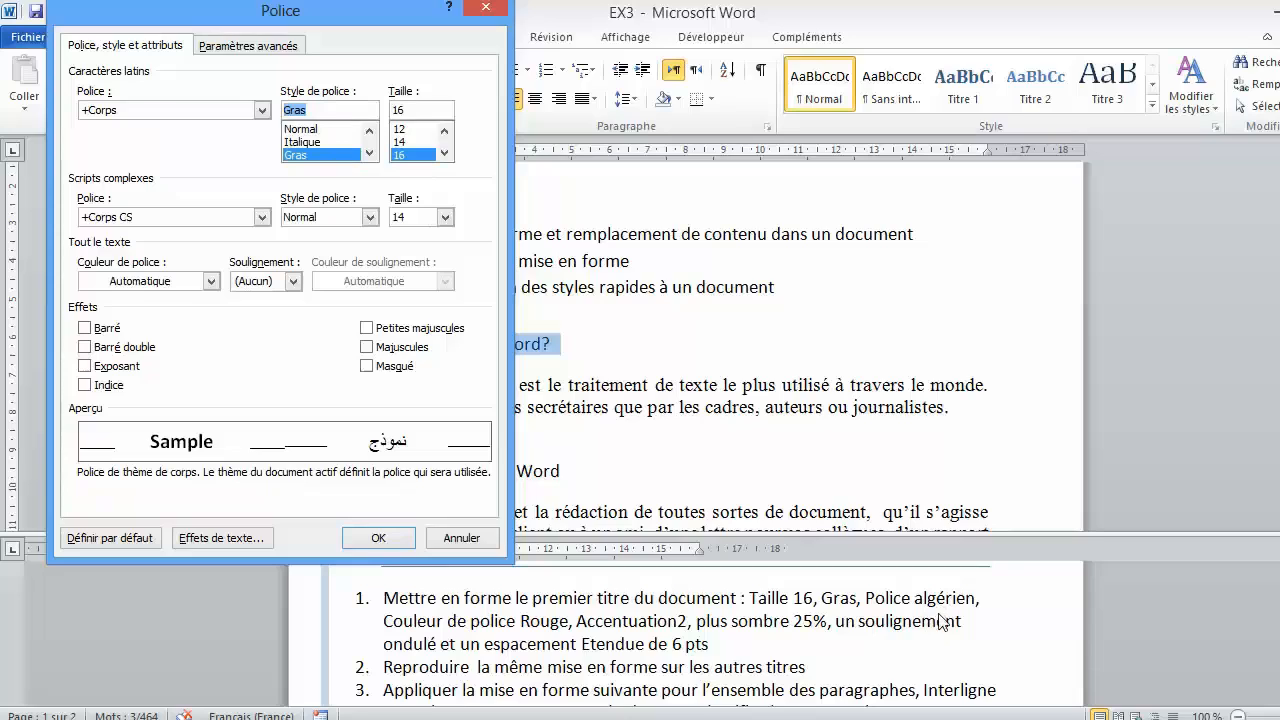
- Set the heading's Latin font to Algerian and its font colour to Rouge, Accentuation2, plus sombre 25%
left_click(263, 111)
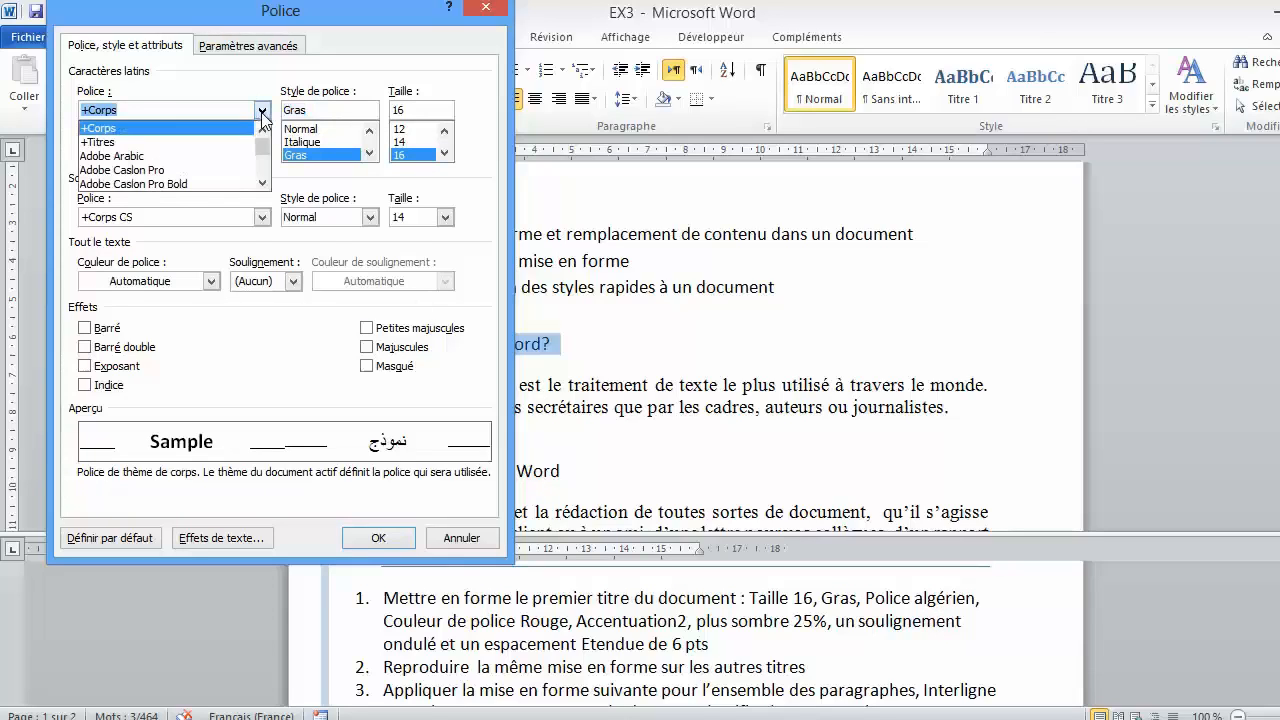
left_click(263, 184)
left_click(263, 184)
left_click(263, 184)
left_click(263, 184)
left_click(263, 184)
left_click(263, 184)
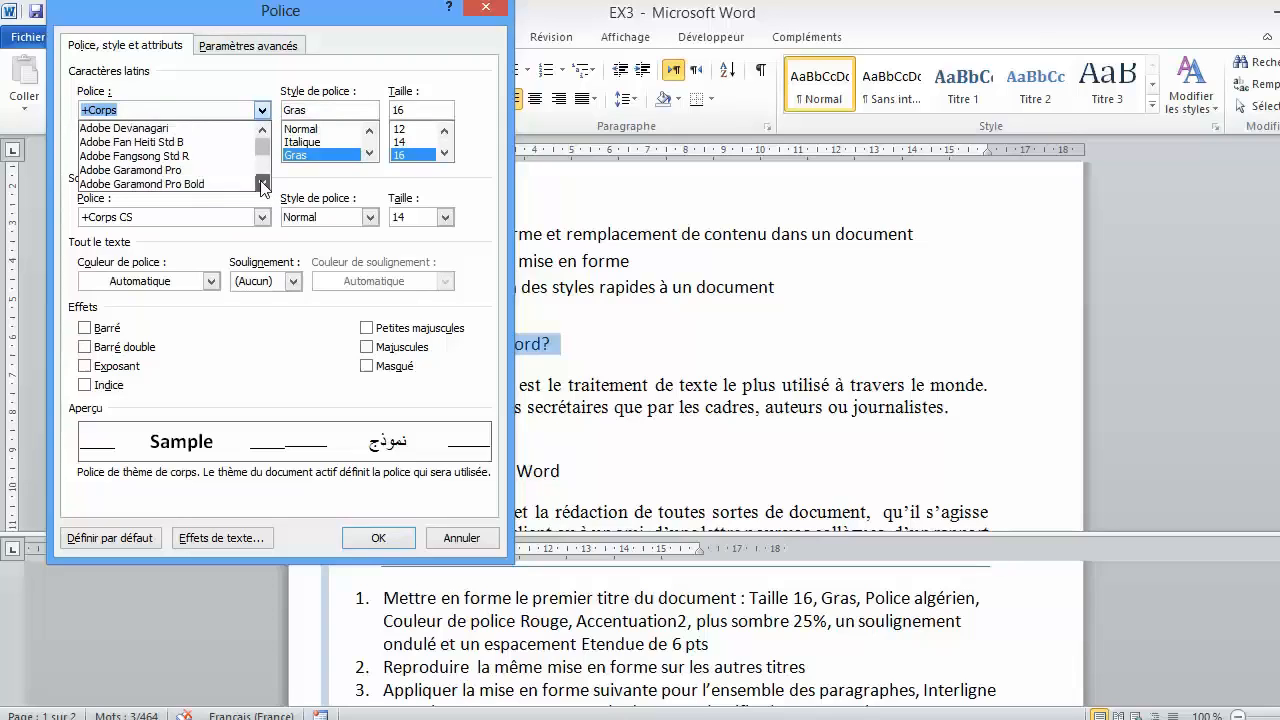
left_click(263, 184)
left_click(263, 184)
left_click(263, 184)
left_click(263, 184)
left_click(263, 184)
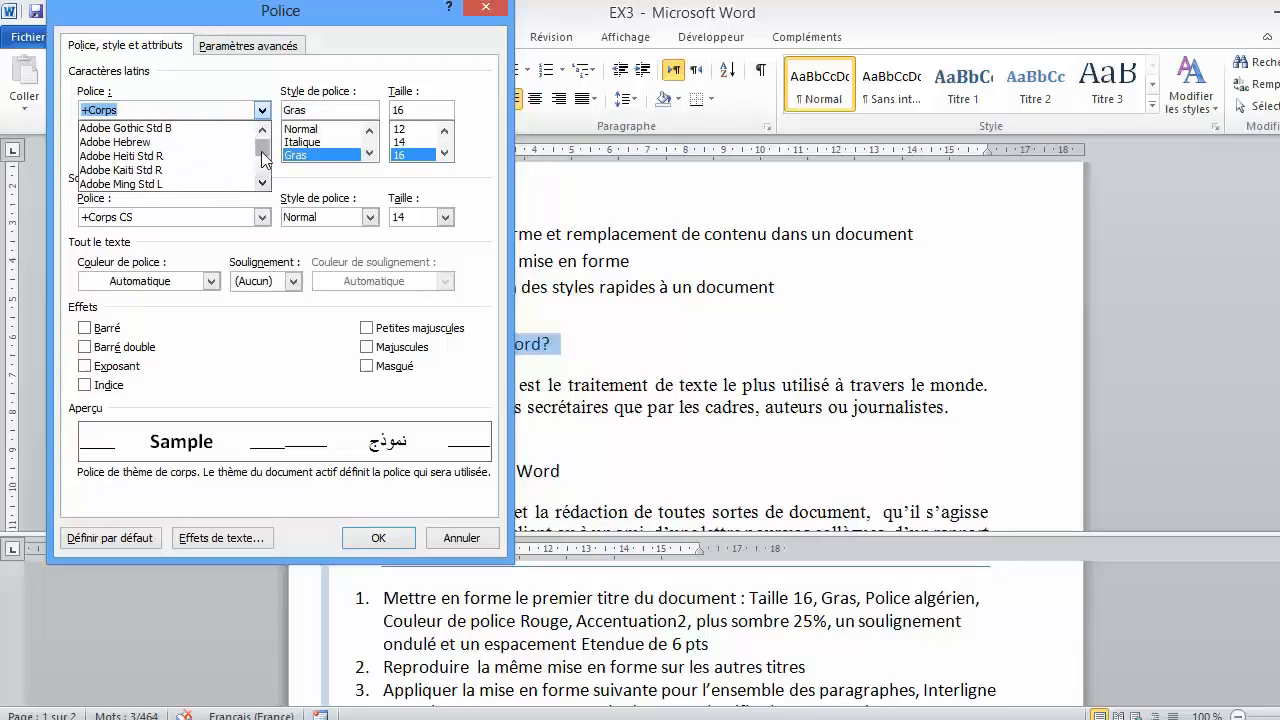
left_click(263, 184)
left_click(263, 184)
left_click(263, 184)
left_click(263, 184)
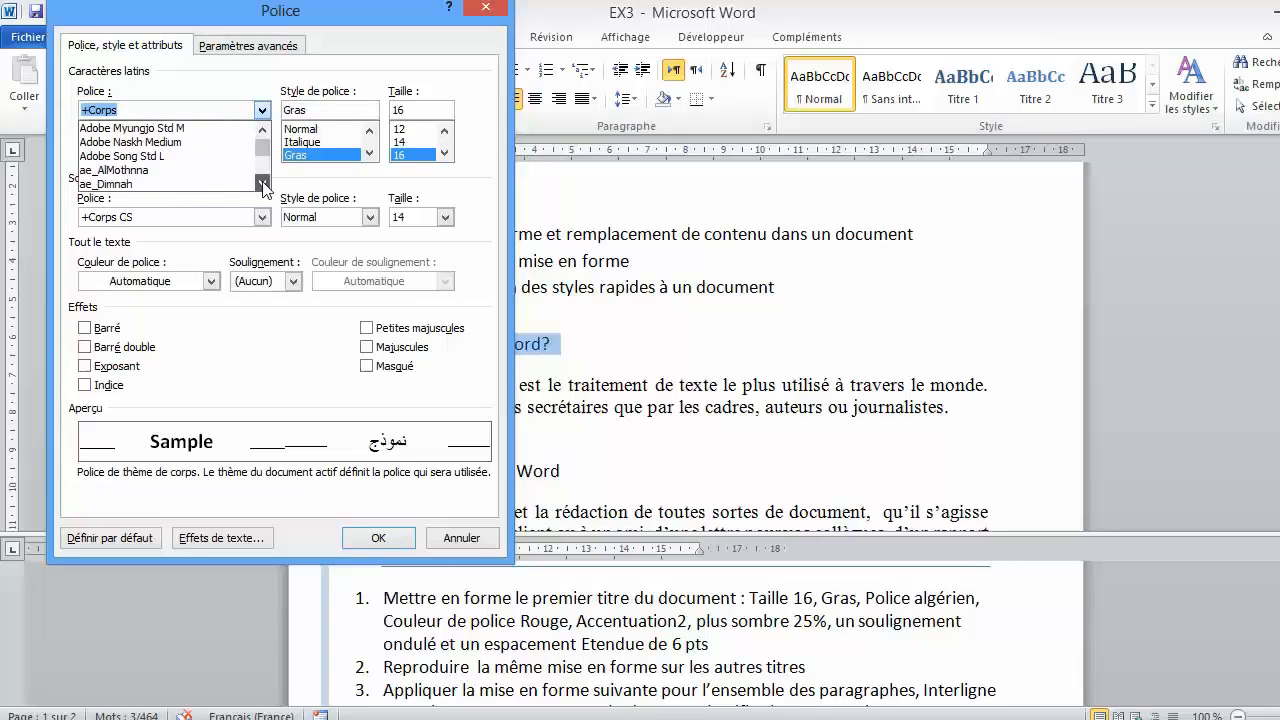
left_click(263, 184)
left_click(263, 184)
left_click(263, 184)
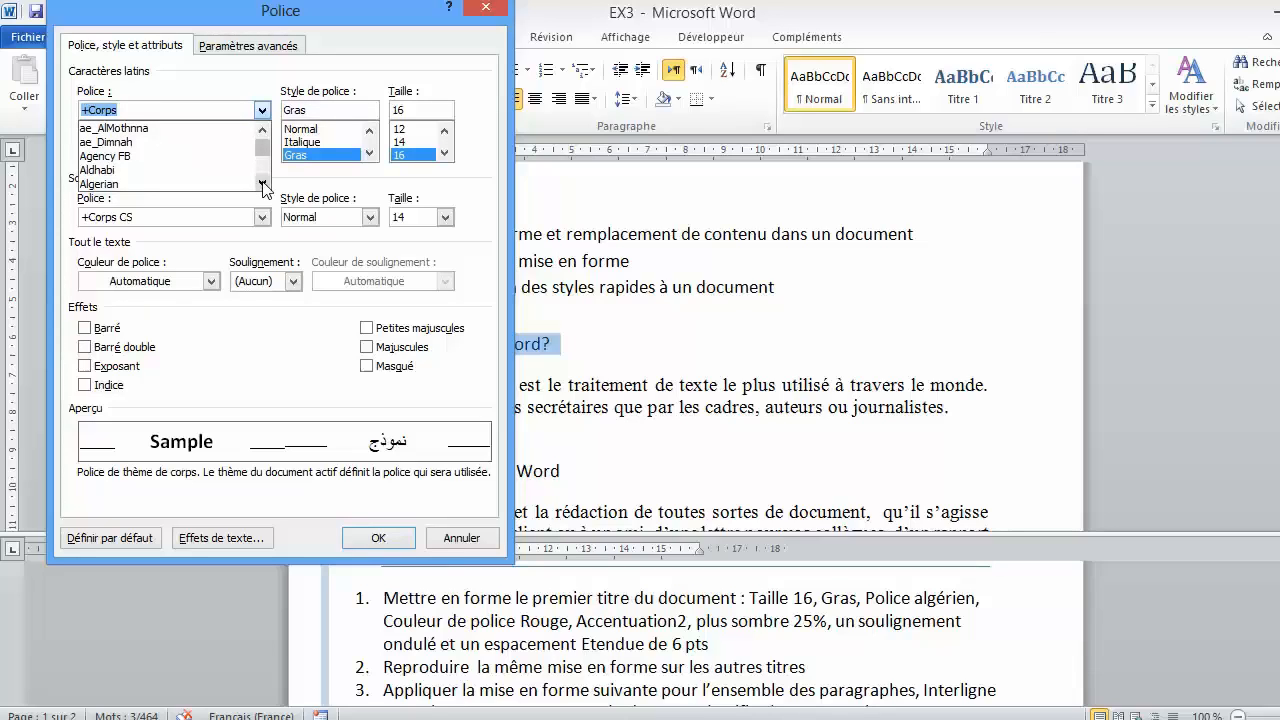
left_click(263, 184)
left_click(263, 184)
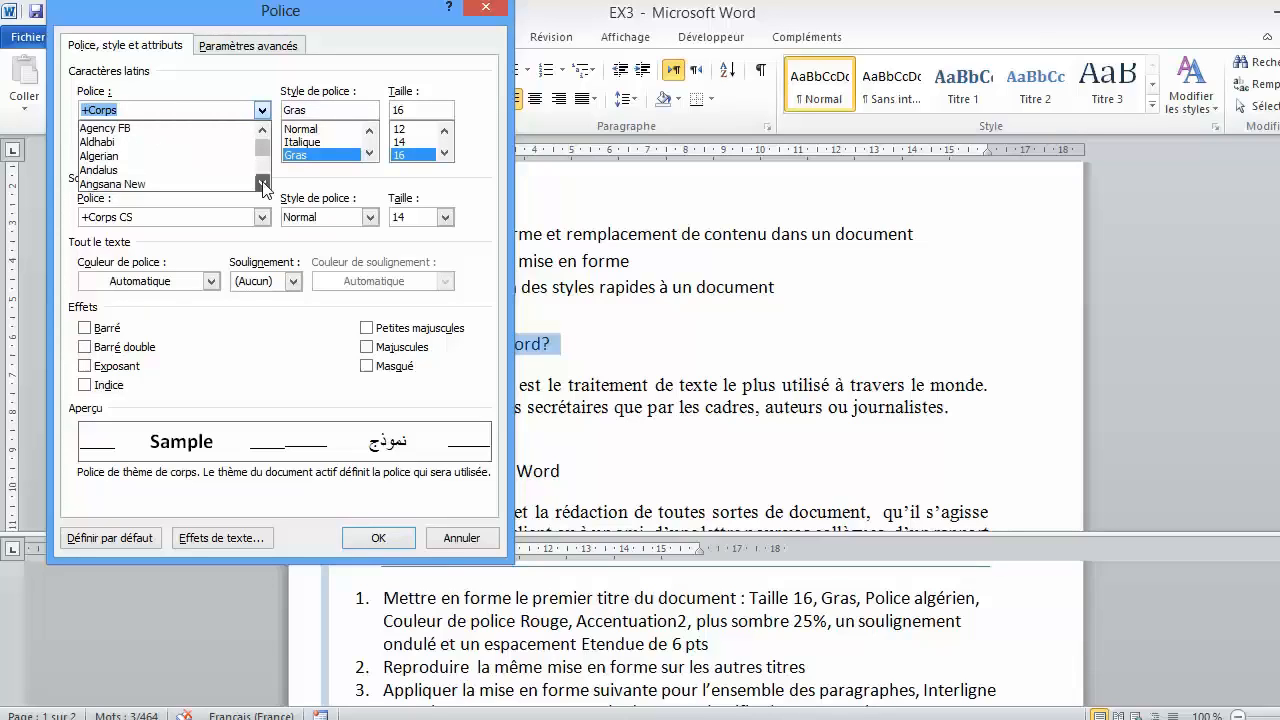
left_click(138, 160)
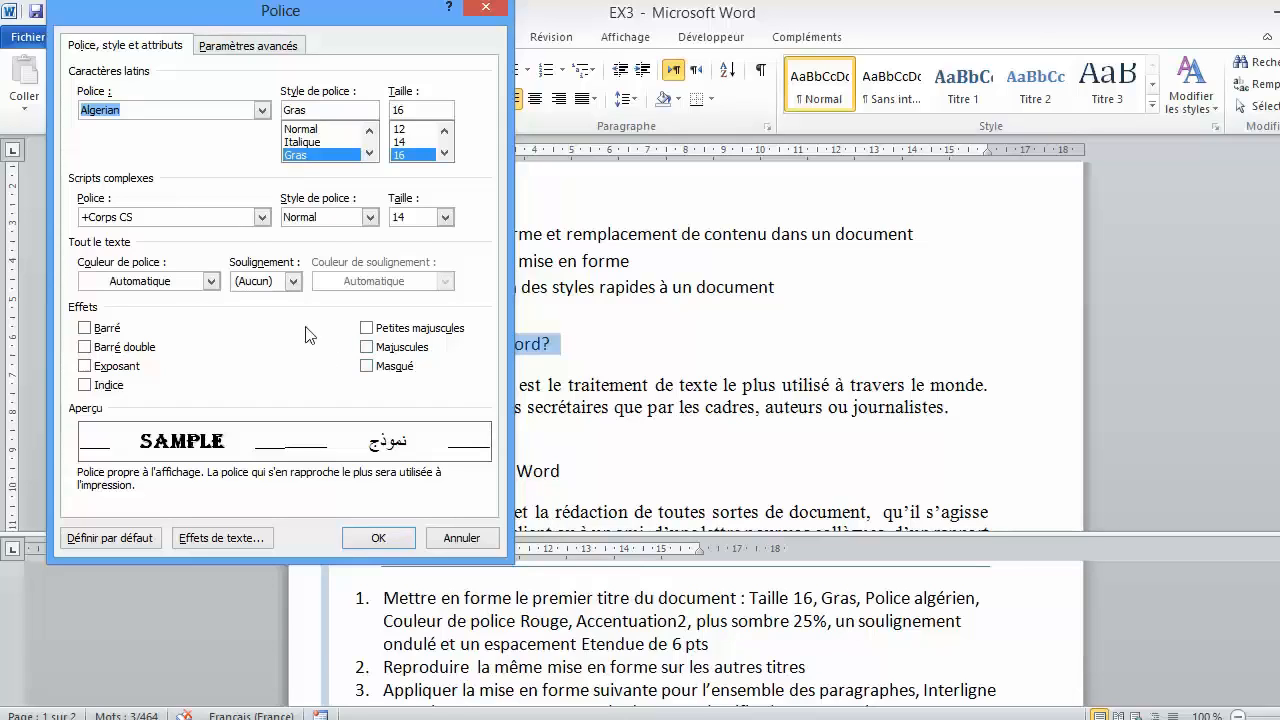
left_click(181, 286)
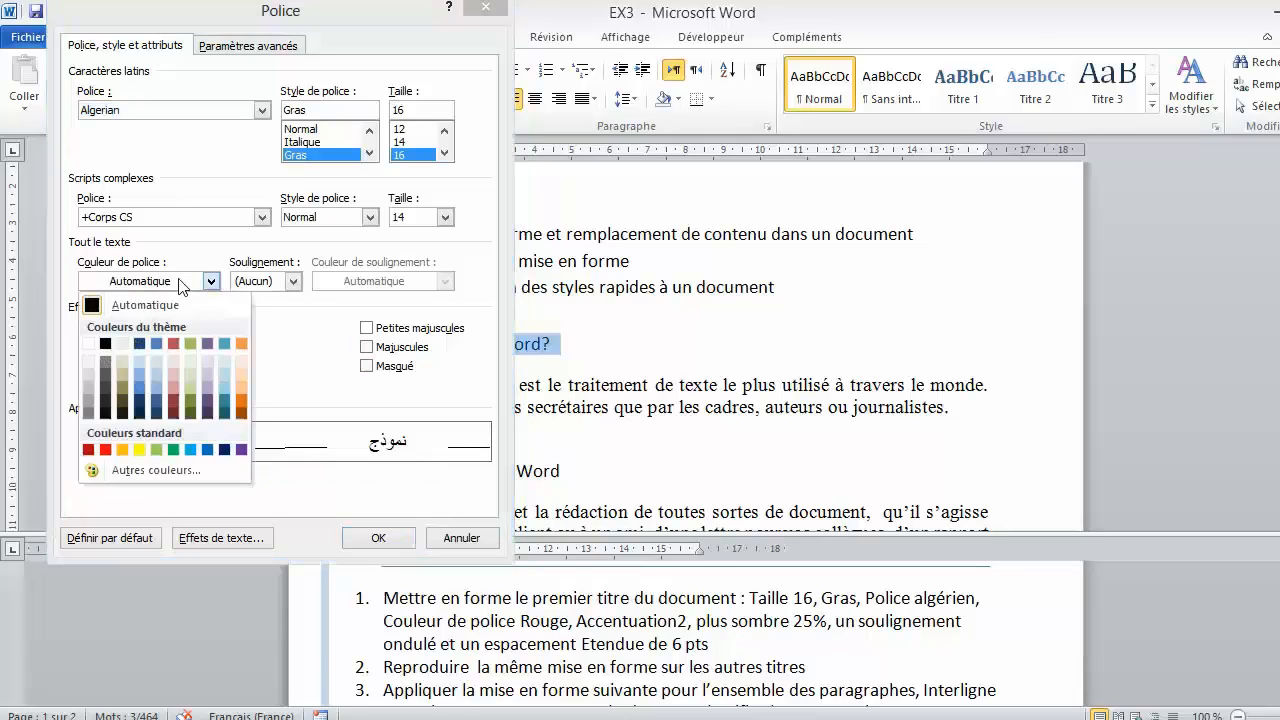
left_click(172, 402)
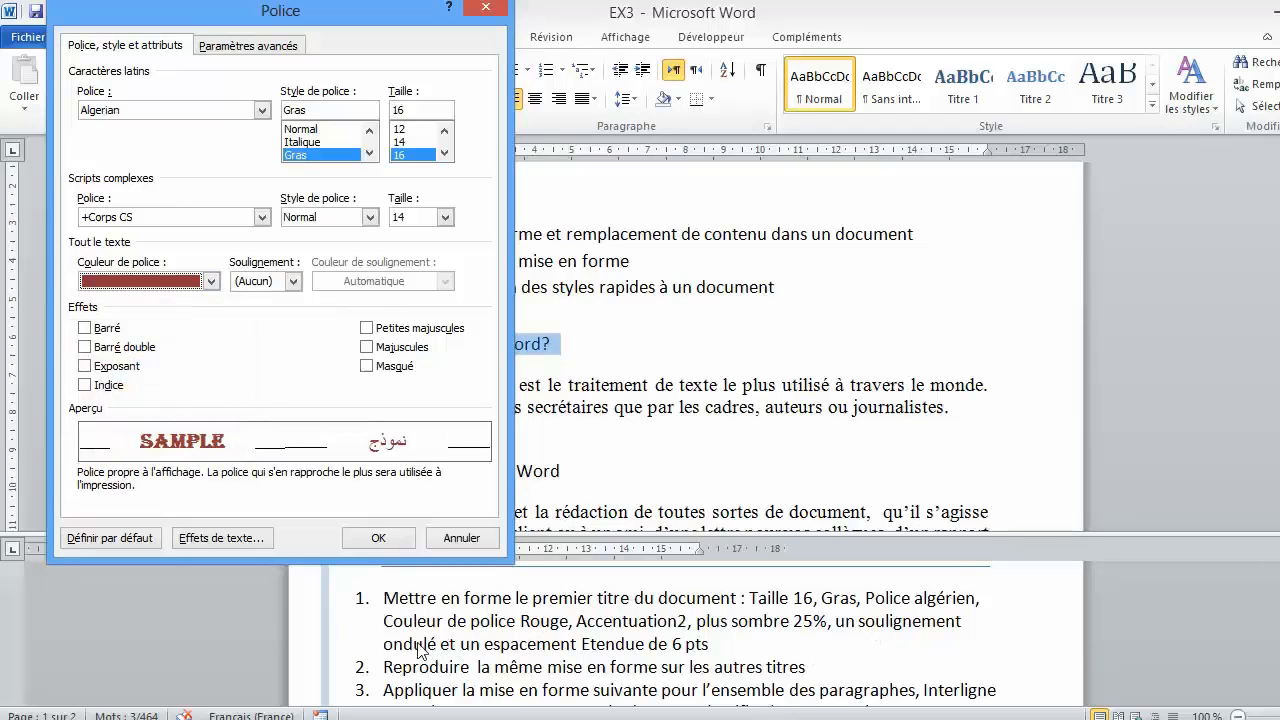
- Set the heading's underline style to the thin single wavy line
left_click(293, 283)
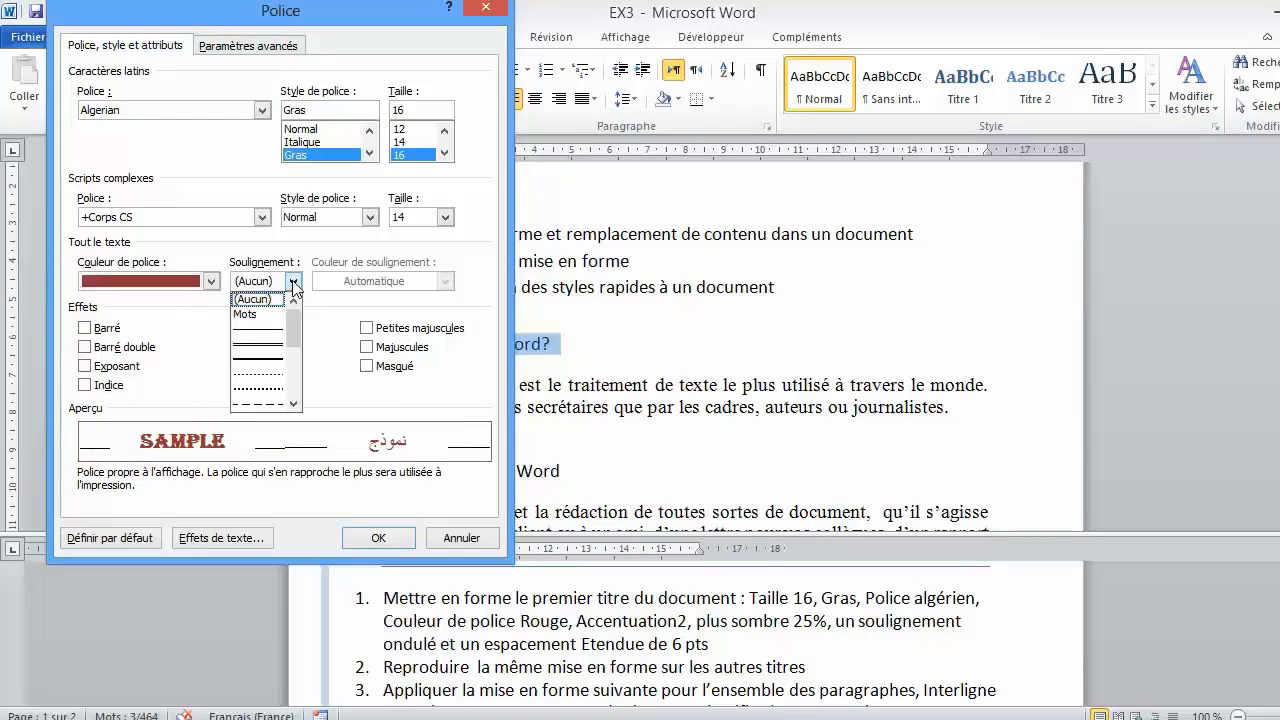
left_click(294, 404)
left_click(294, 404)
left_click(294, 404)
left_click(294, 404)
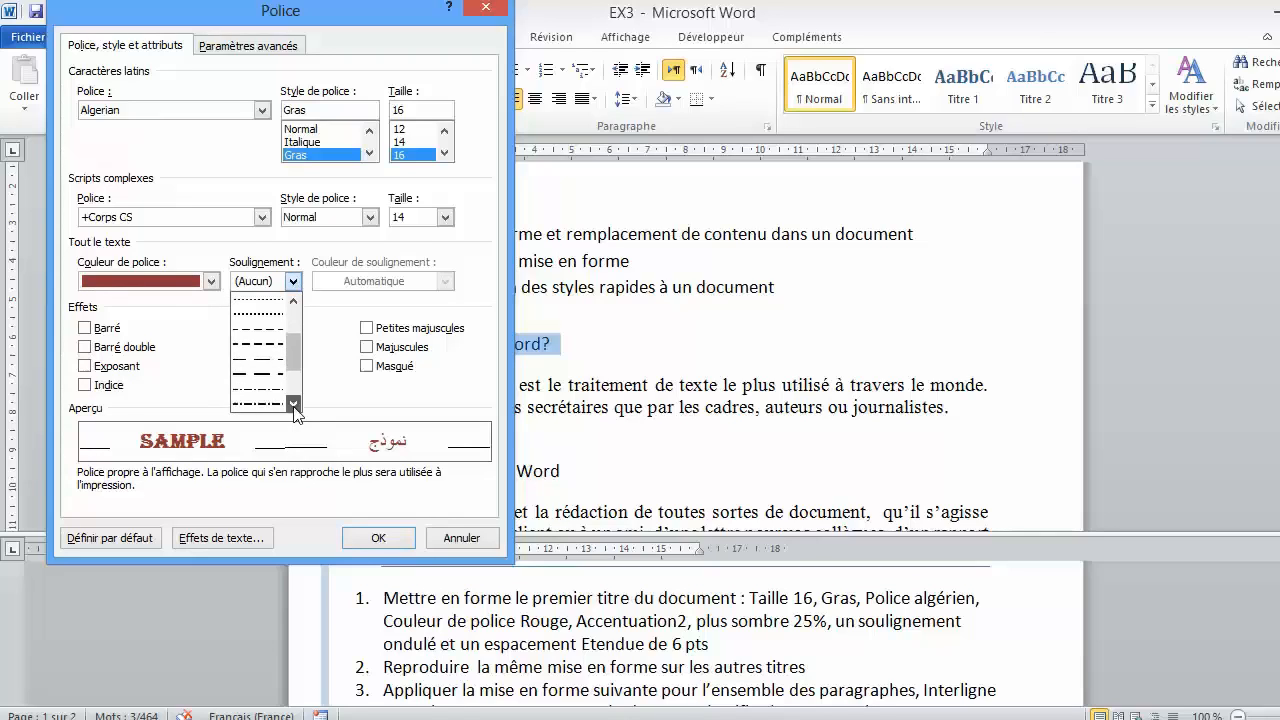
left_click(294, 404)
left_click(294, 404)
left_click(294, 404)
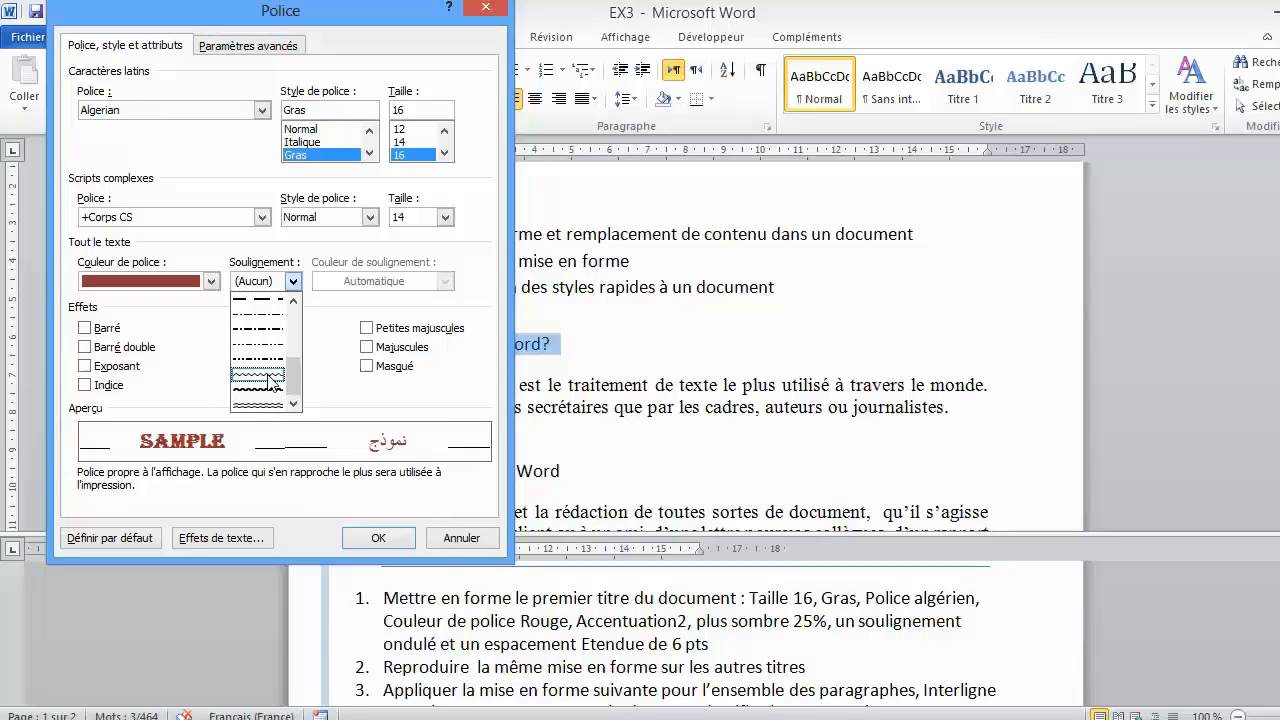
left_click(258, 376)
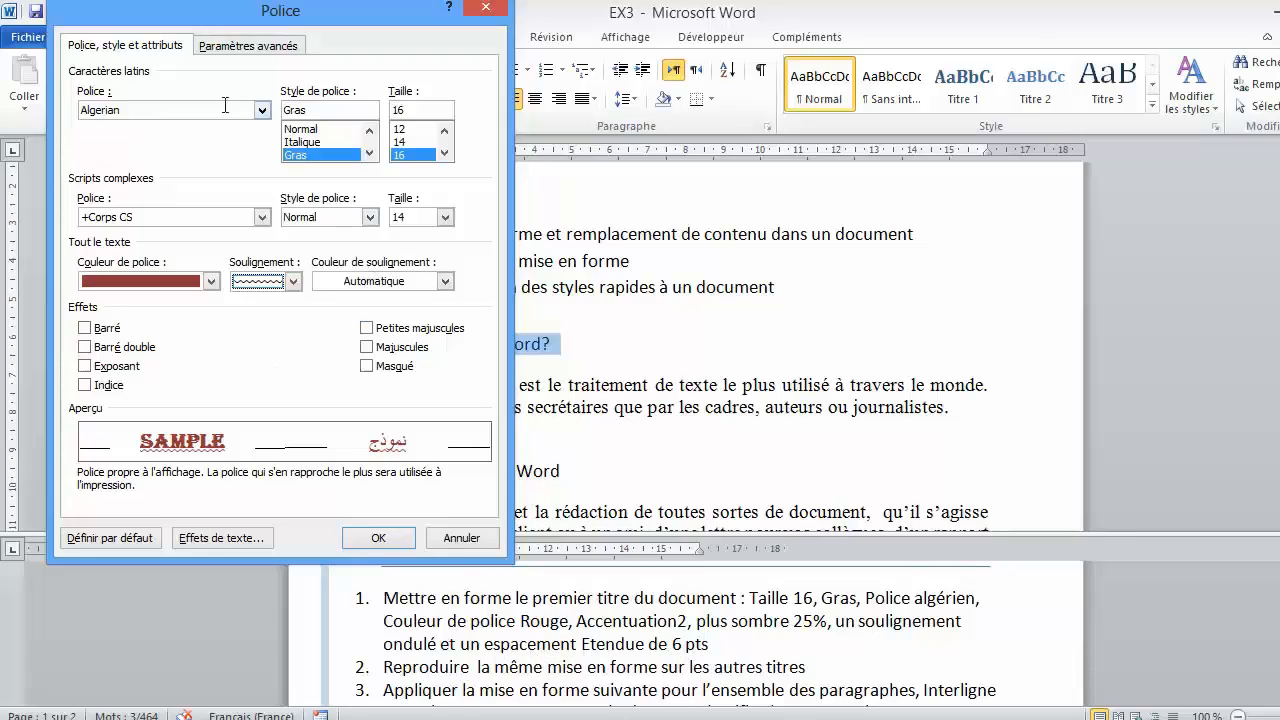
- Set the heading's character spacing to Étendu by 6 pt and apply the font settings
left_click(249, 52)
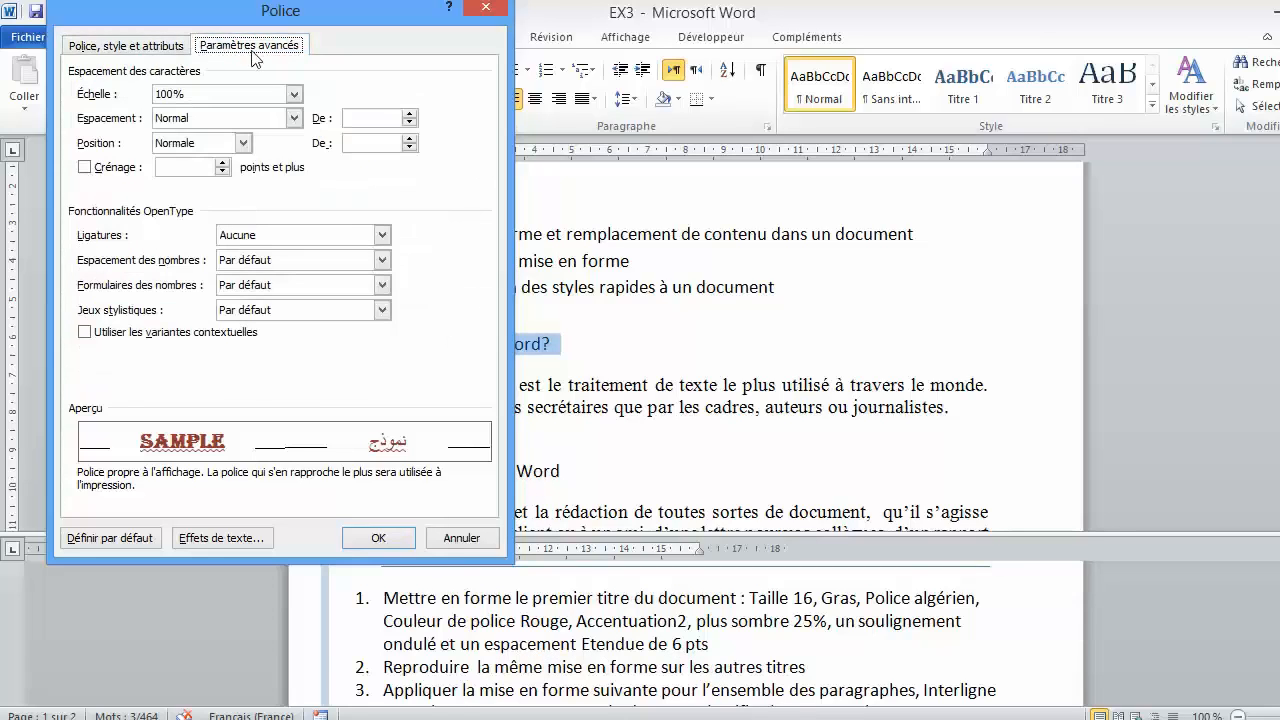
left_click(294, 118)
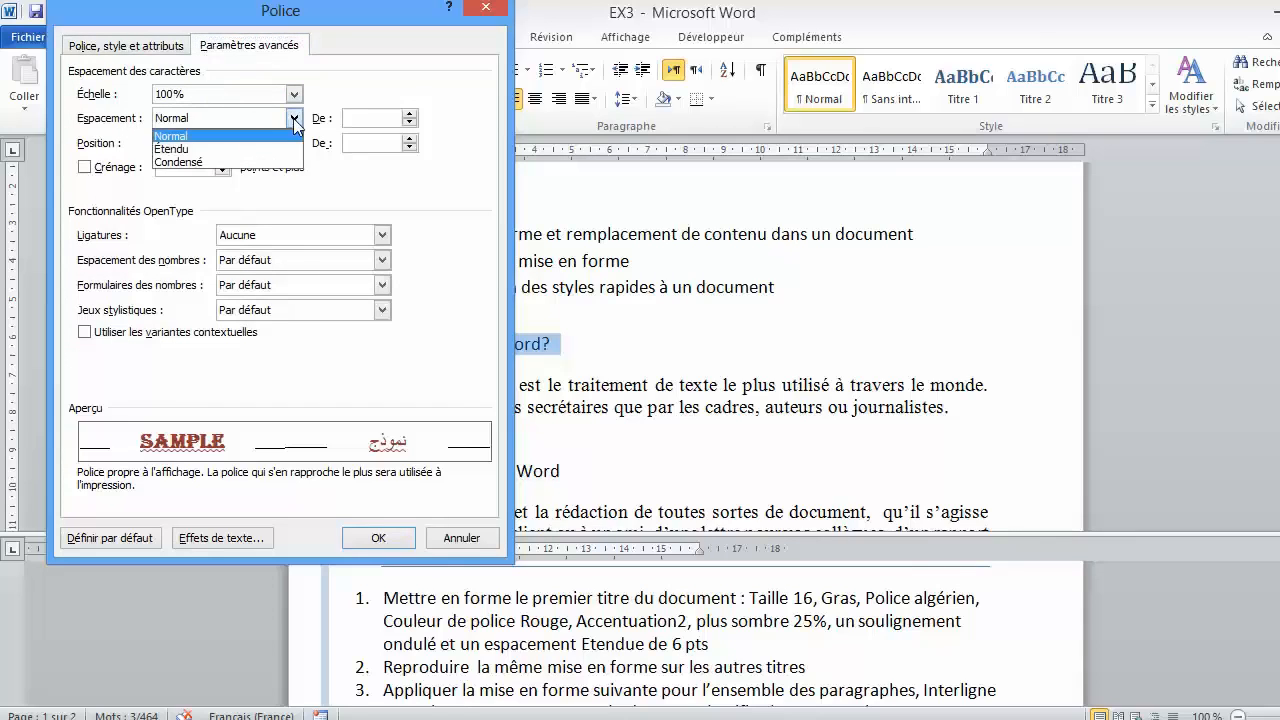
left_click(223, 148)
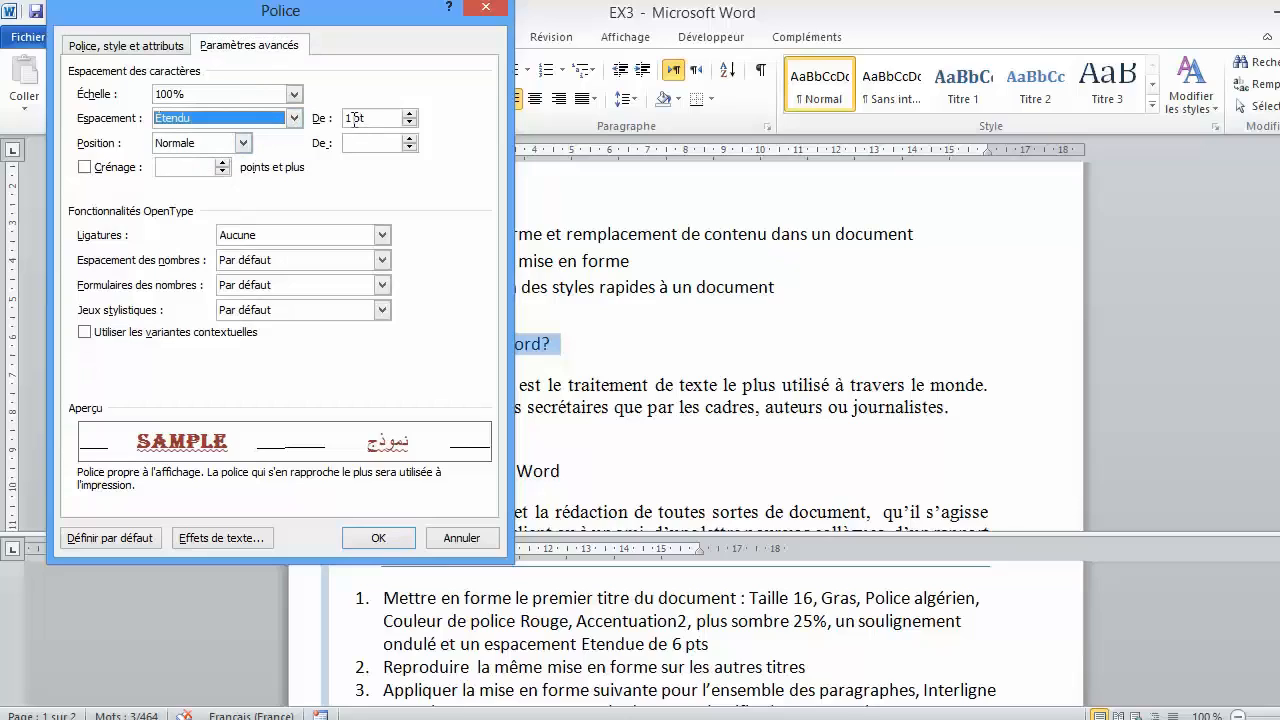
left_click_drag(354, 119, 346, 119)
type("6")
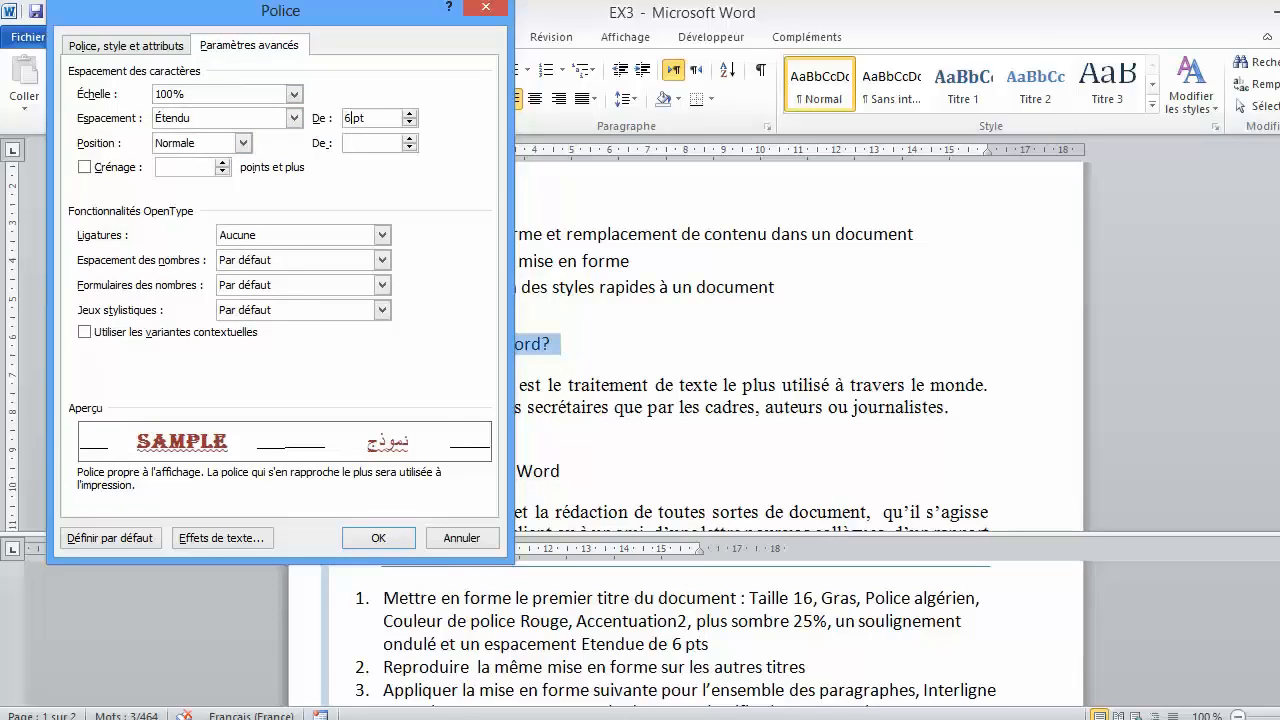
left_click(376, 537)
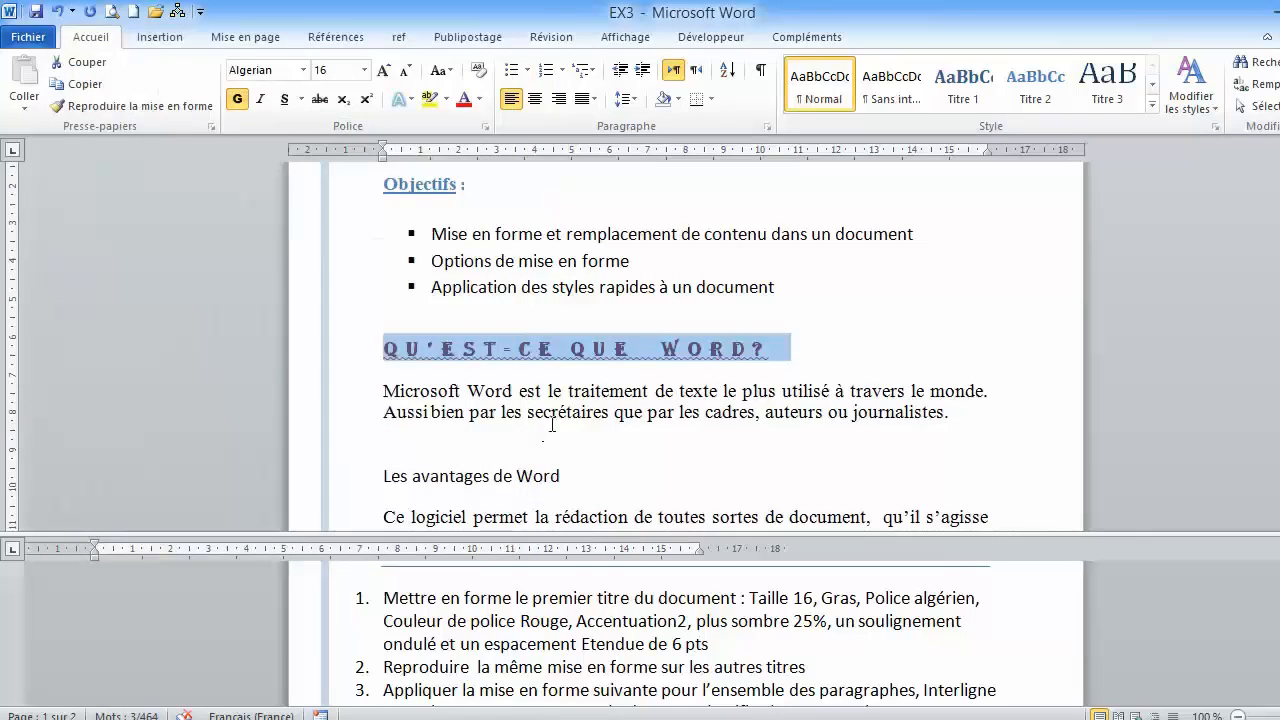
left_click(551, 421)
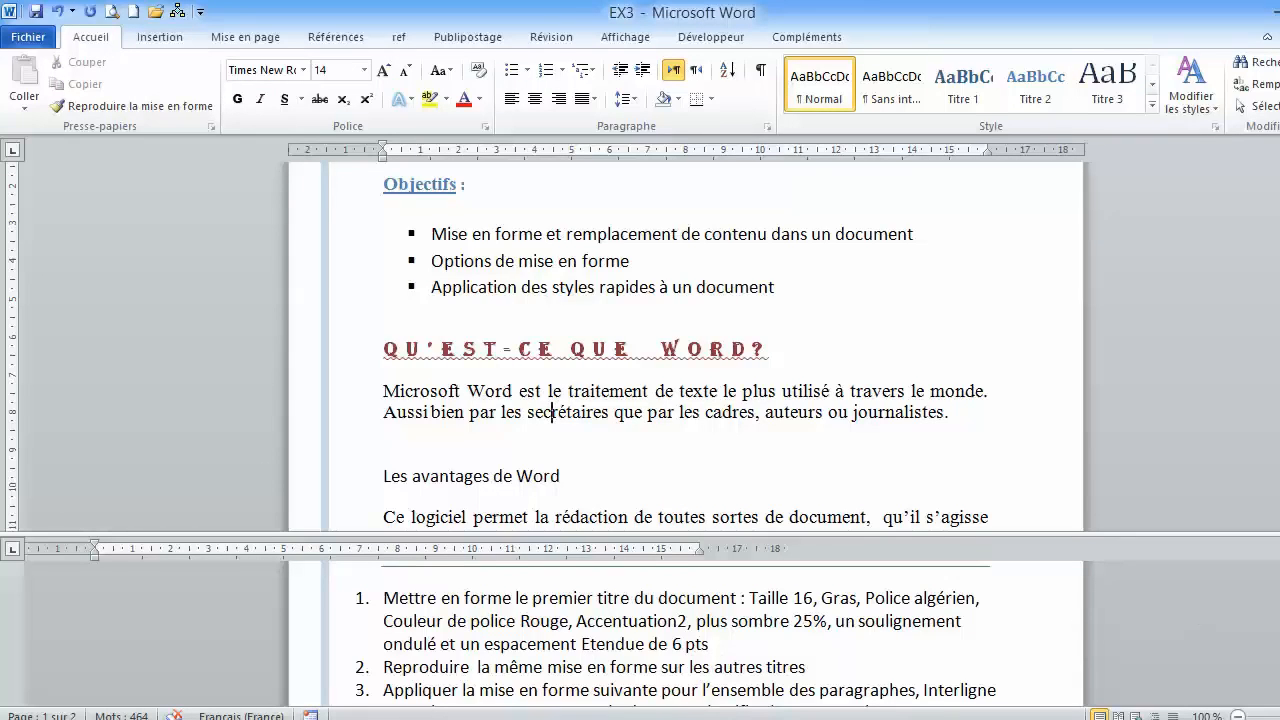
- Copy the "Qu'est-ce que Word?" heading's formatting for repeated use and apply it to the "Les avantages de Word" heading
scroll(676, 634, "down", 5)
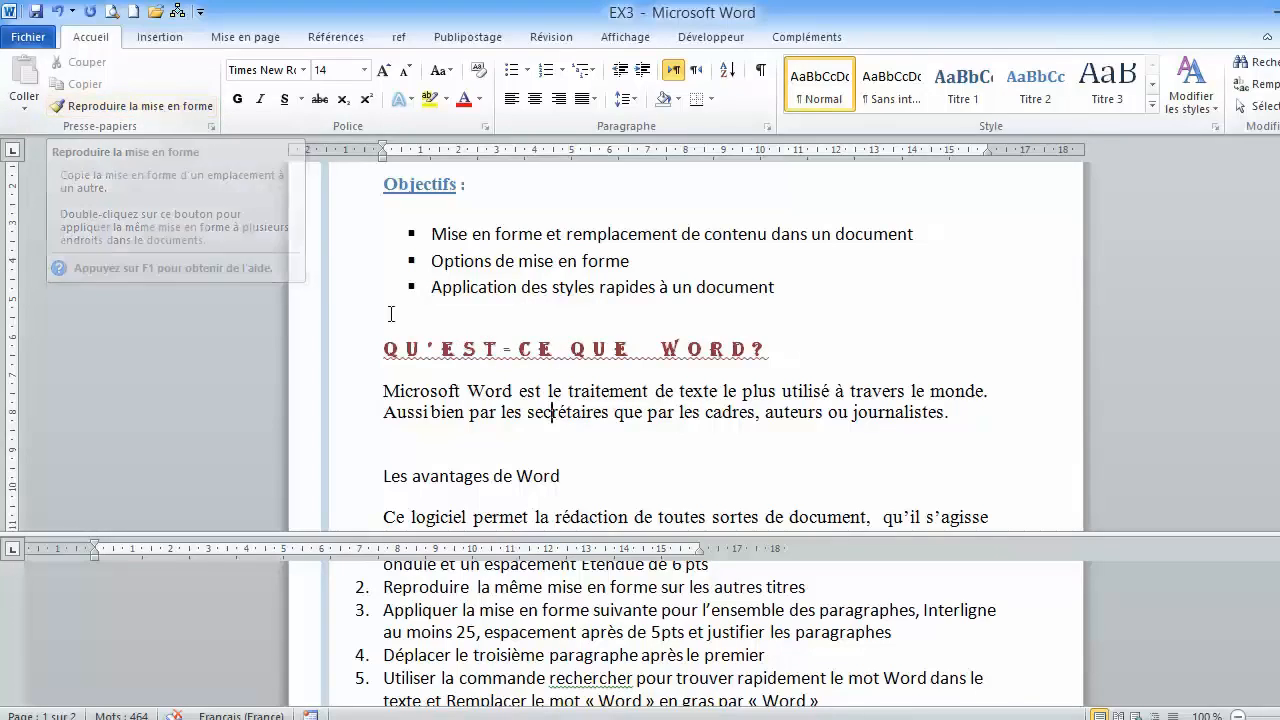
scroll(447, 354, "down", 1)
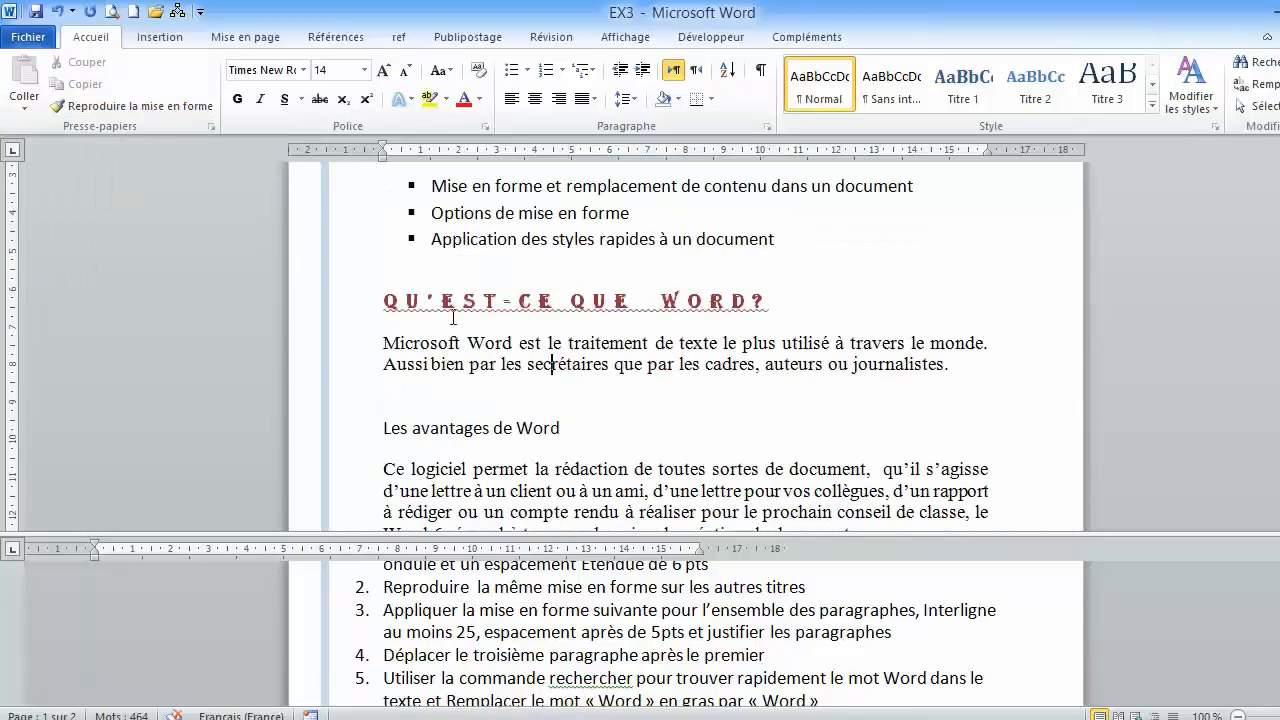
scroll(477, 350, "down", 1)
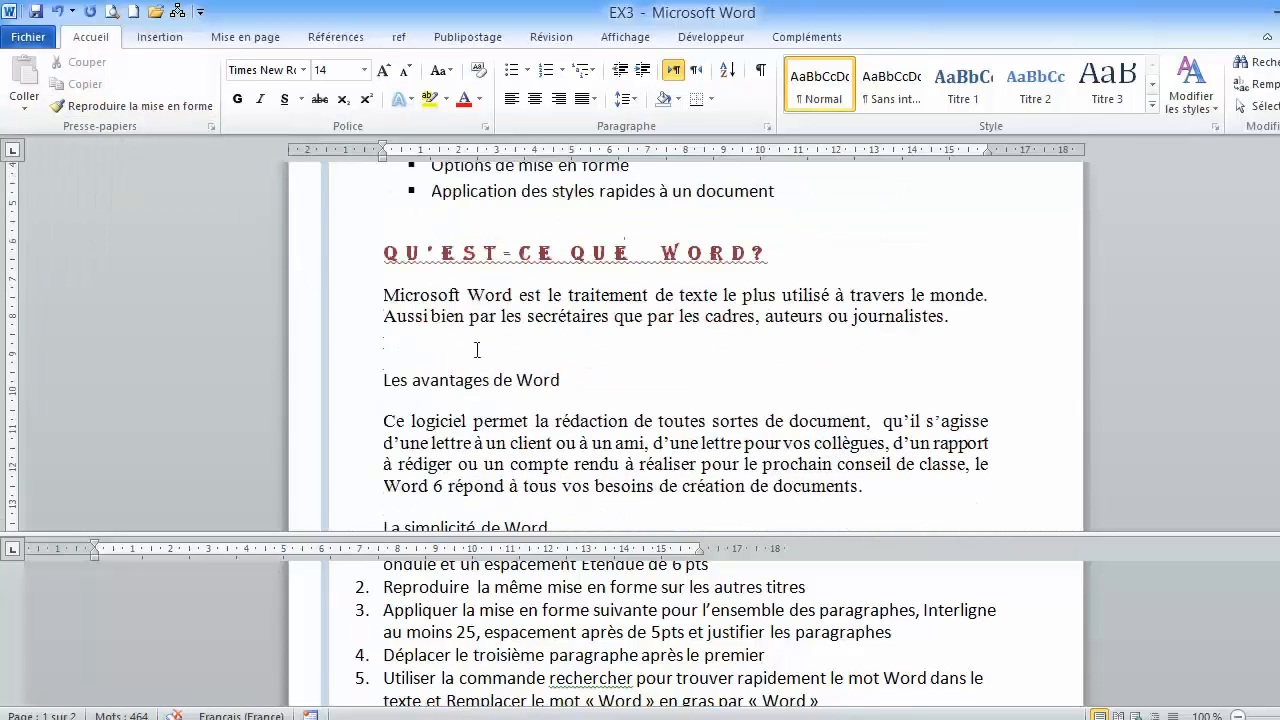
left_click(443, 258)
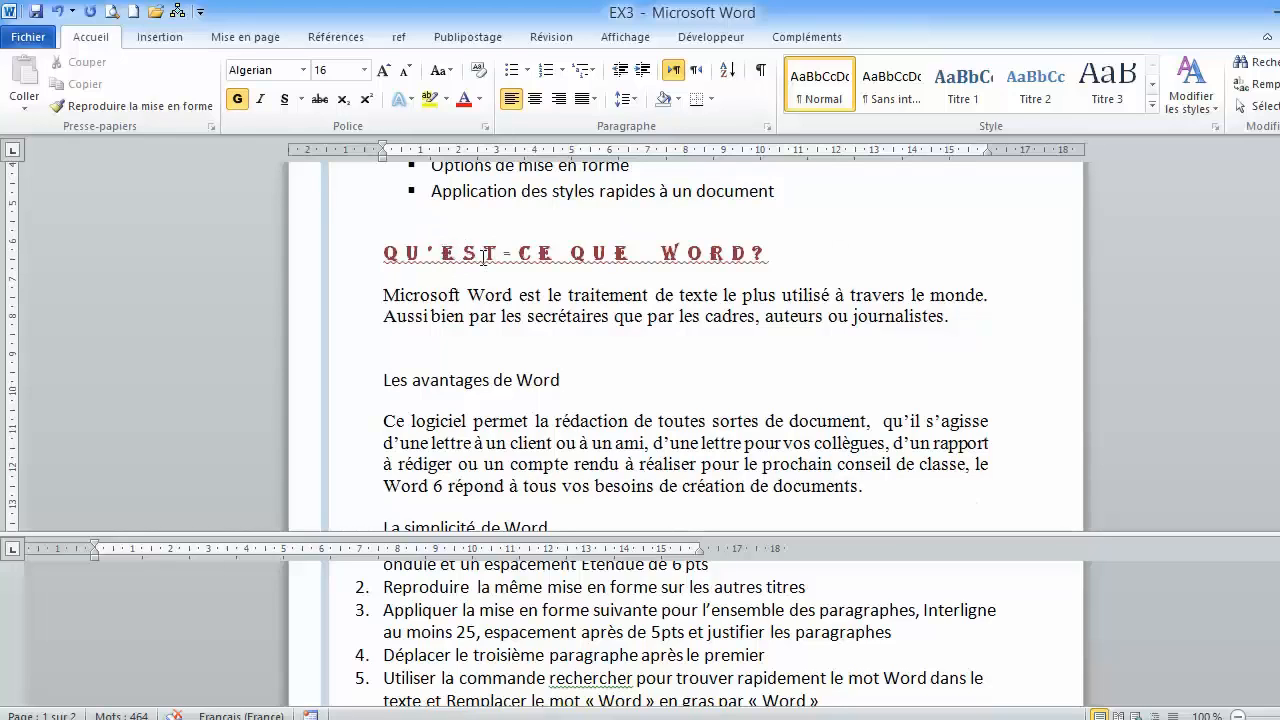
left_click(118, 106)
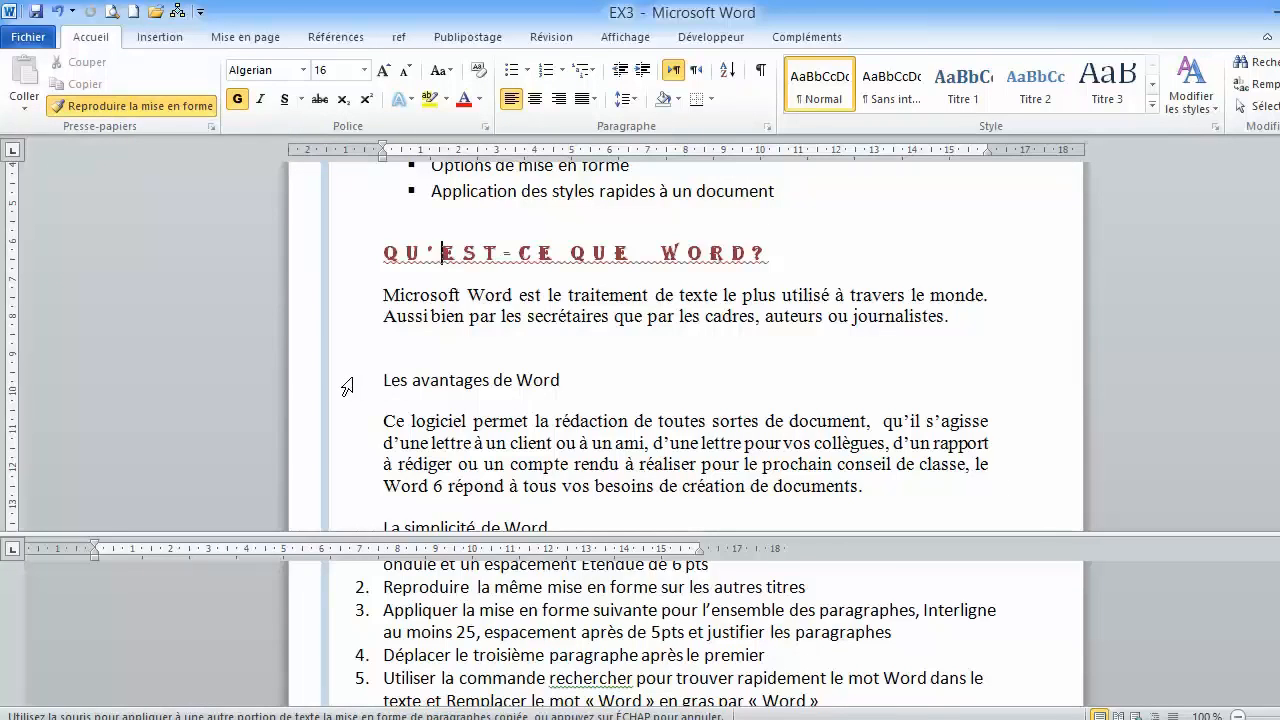
left_click(341, 388)
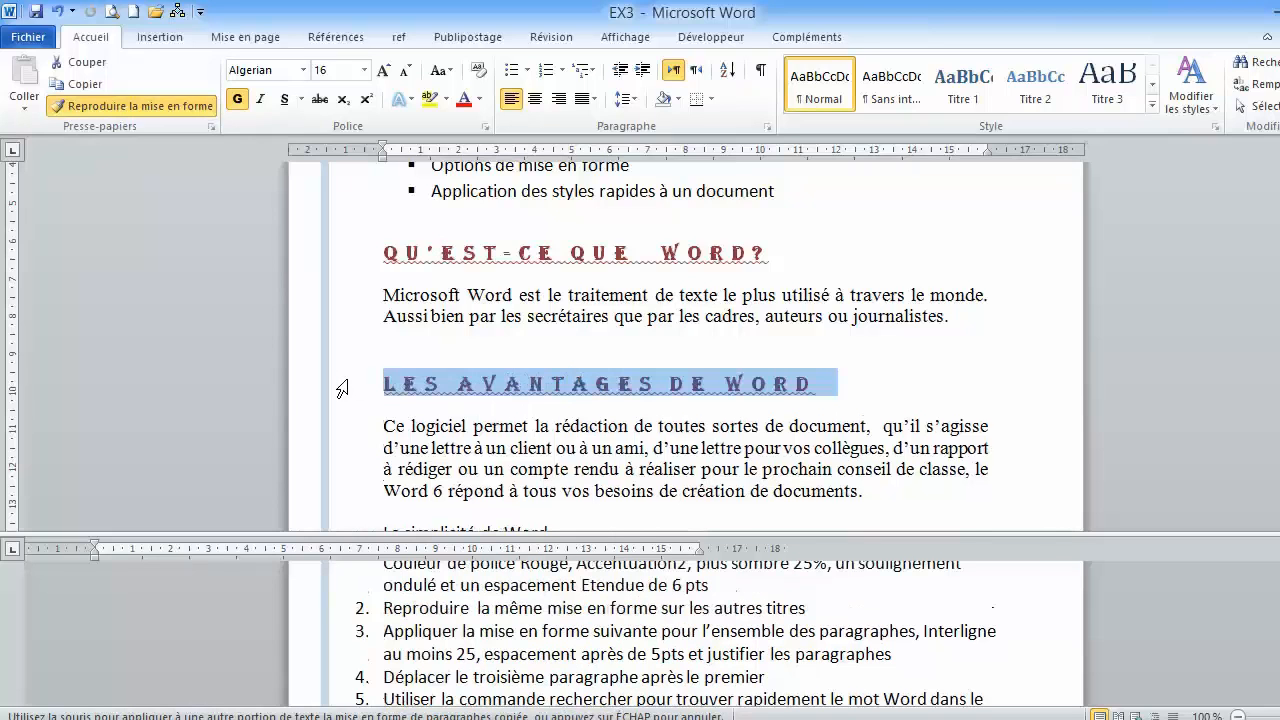
- Apply the copied formatting to the "La simplicité de Word", "Usage et fonction" and "Word" headings, and turn off format copying
scroll(340, 375, "down", 3)
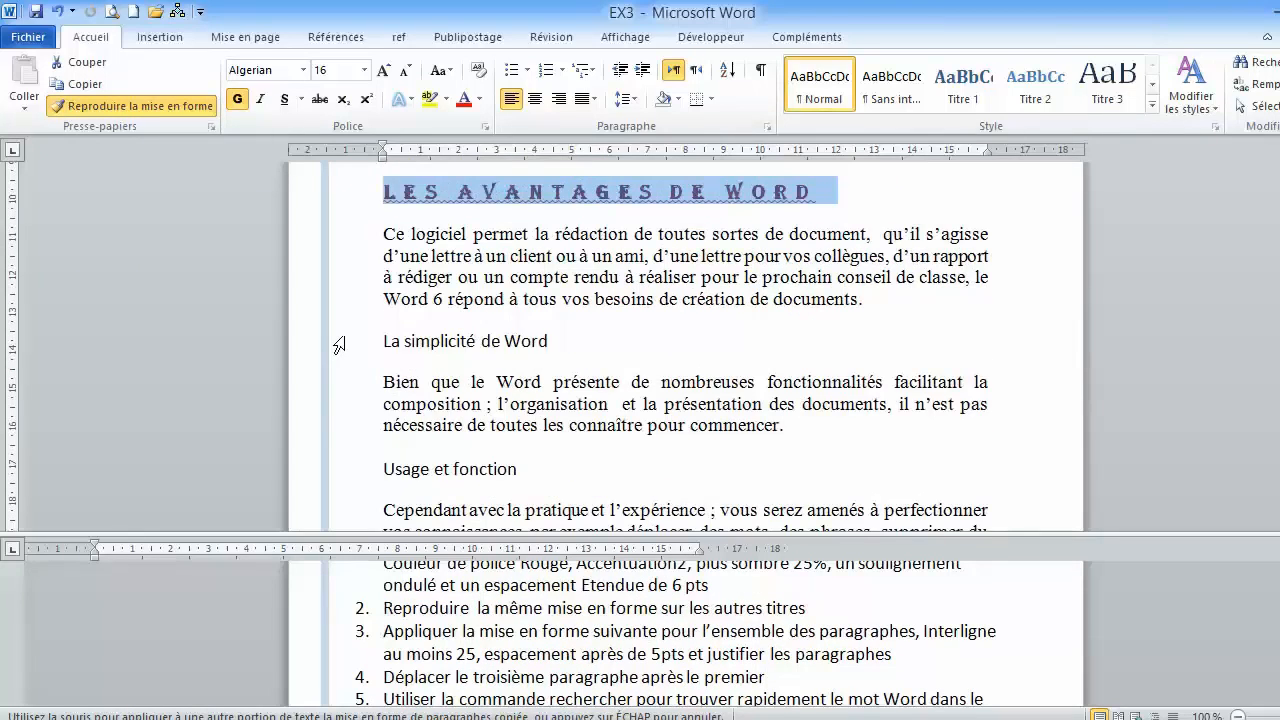
left_click(338, 341)
scroll(338, 343, "down", 2)
left_click(341, 383)
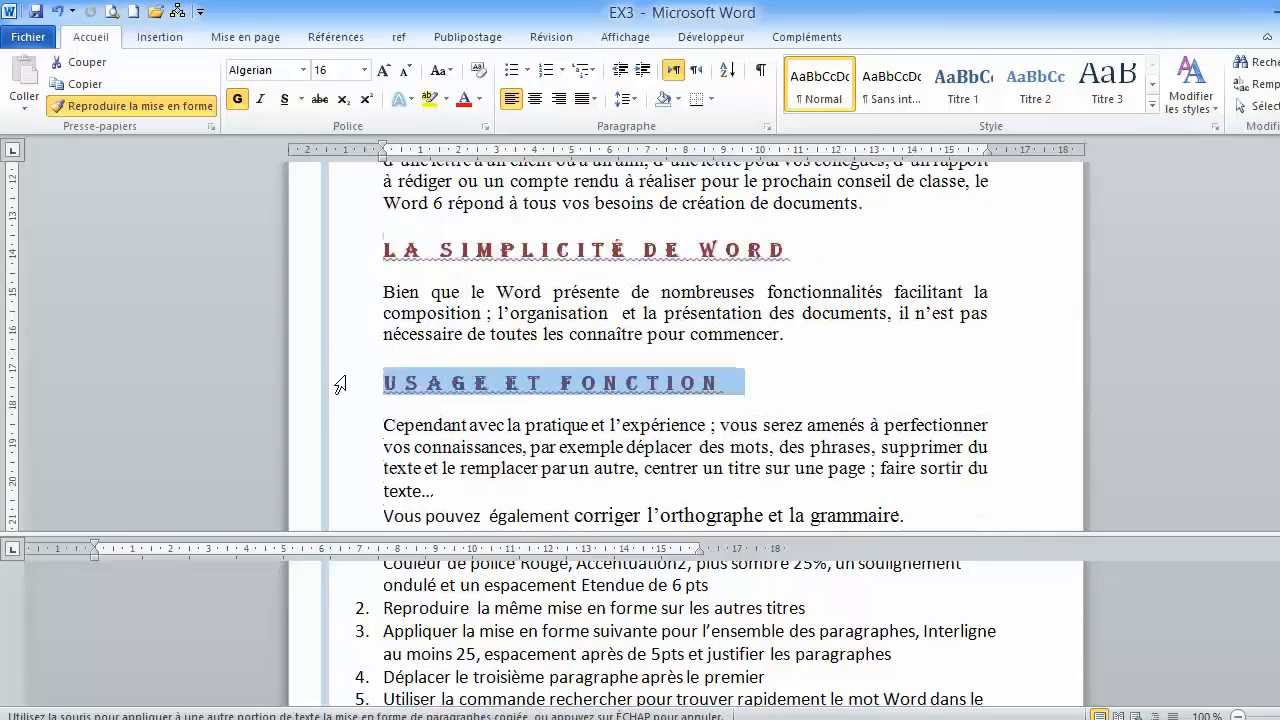
scroll(338, 383, "down", 4)
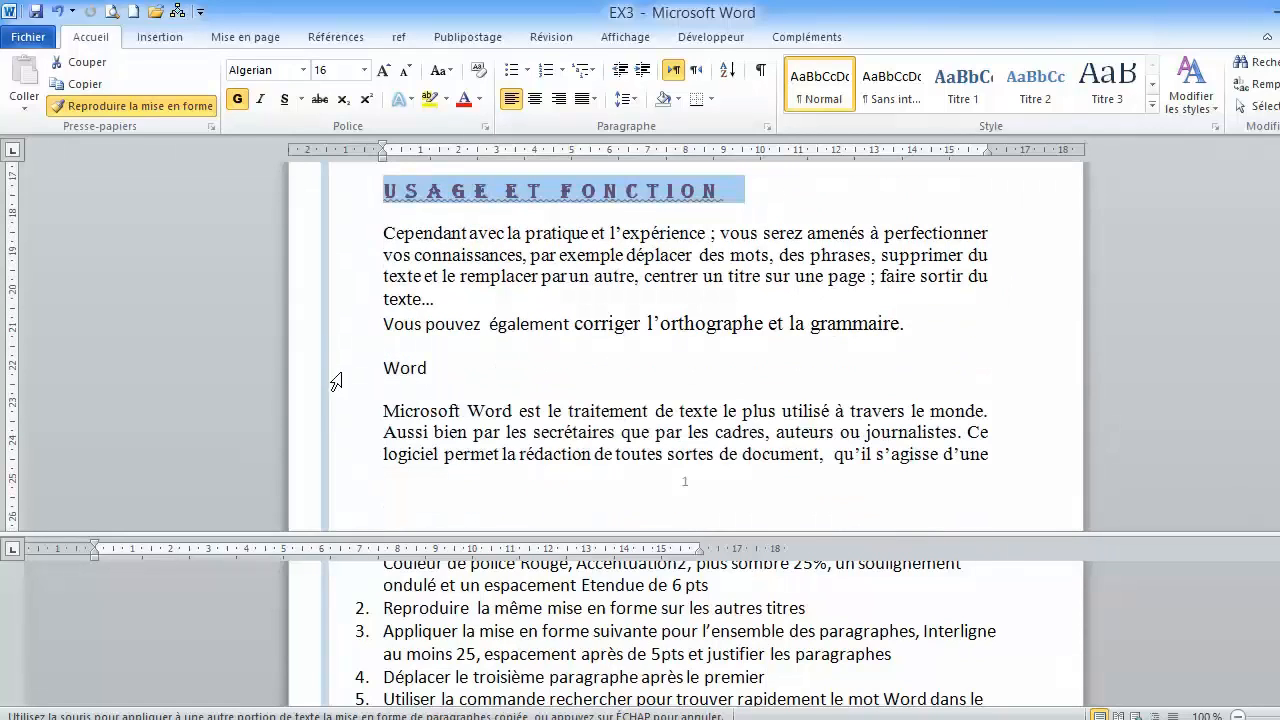
left_click(337, 374)
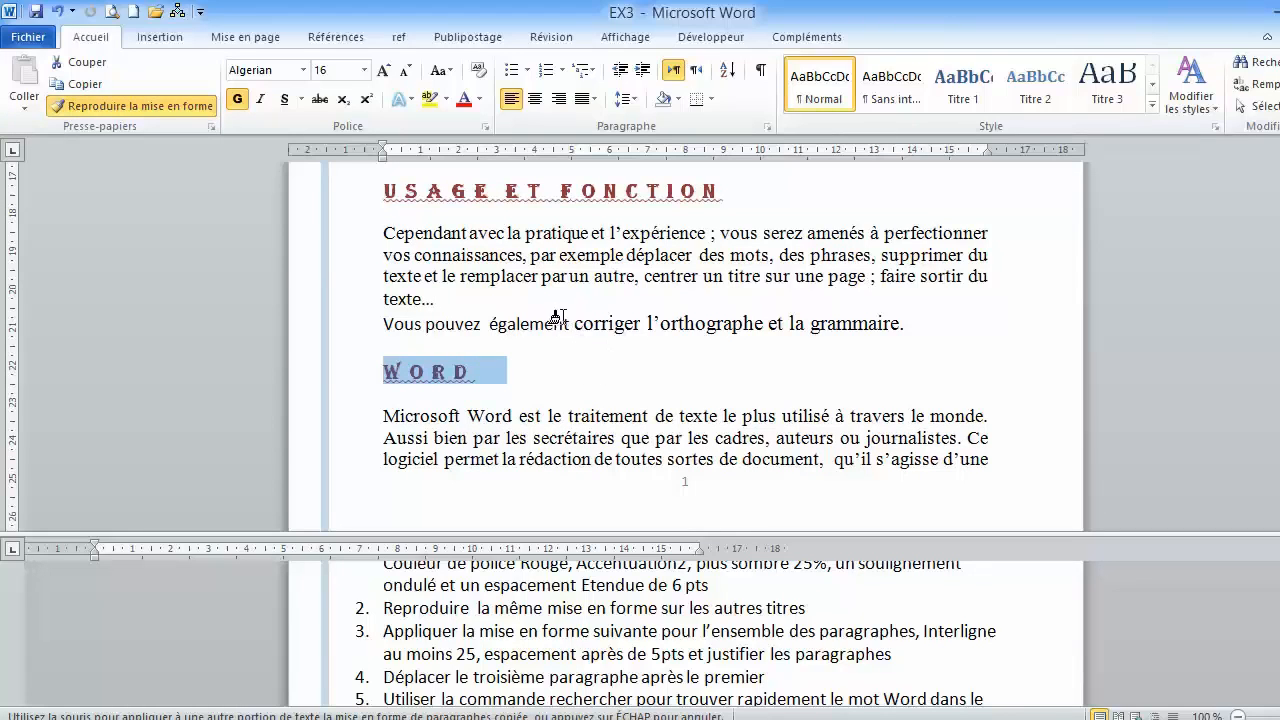
left_click(118, 110)
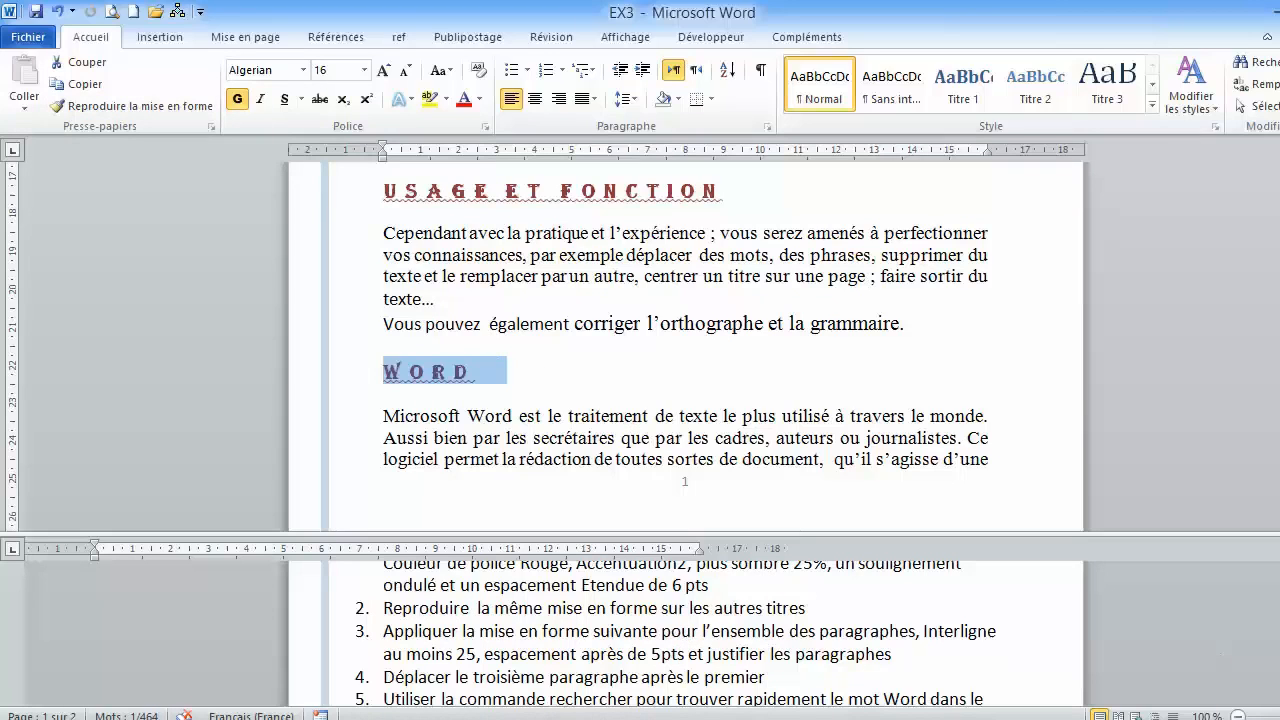
- Set the line spacing of the paragraph under "Qu'est-ce que Word?" to Au moins 25 pt in the Paragraphe dialog
scroll(670, 630, "down", 1)
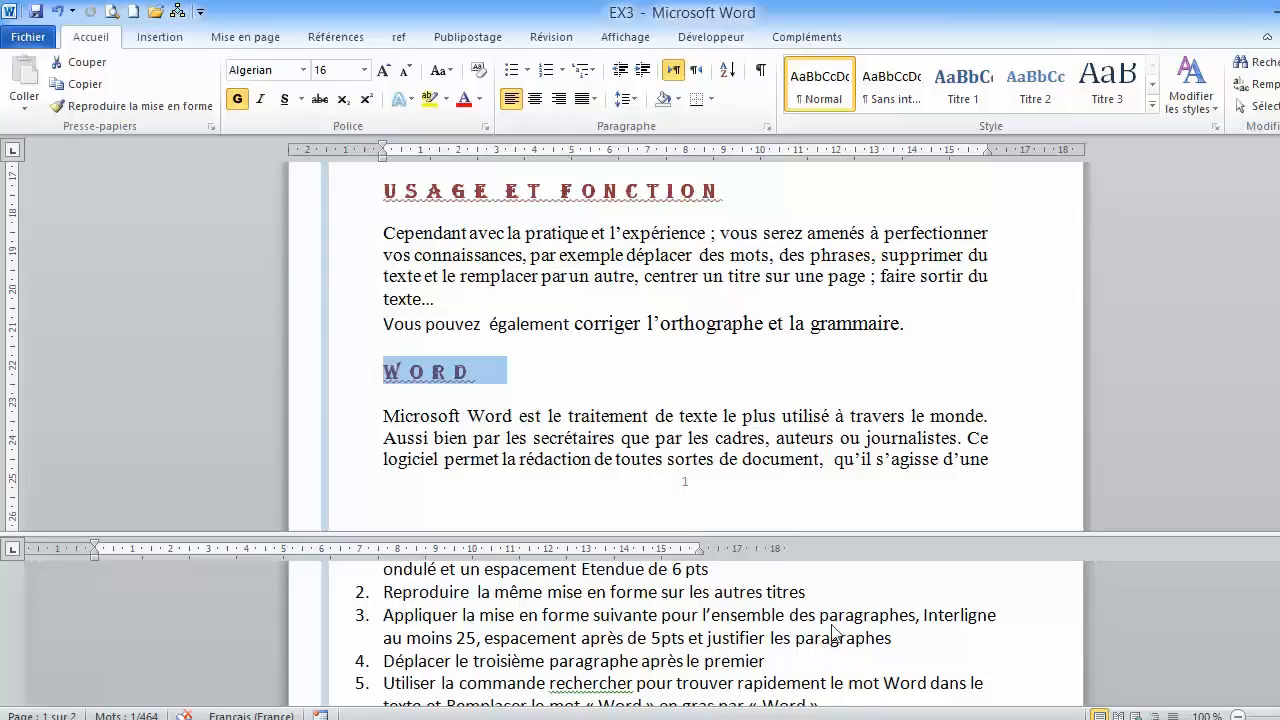
scroll(642, 377, "up", 1)
scroll(642, 377, "up", 7)
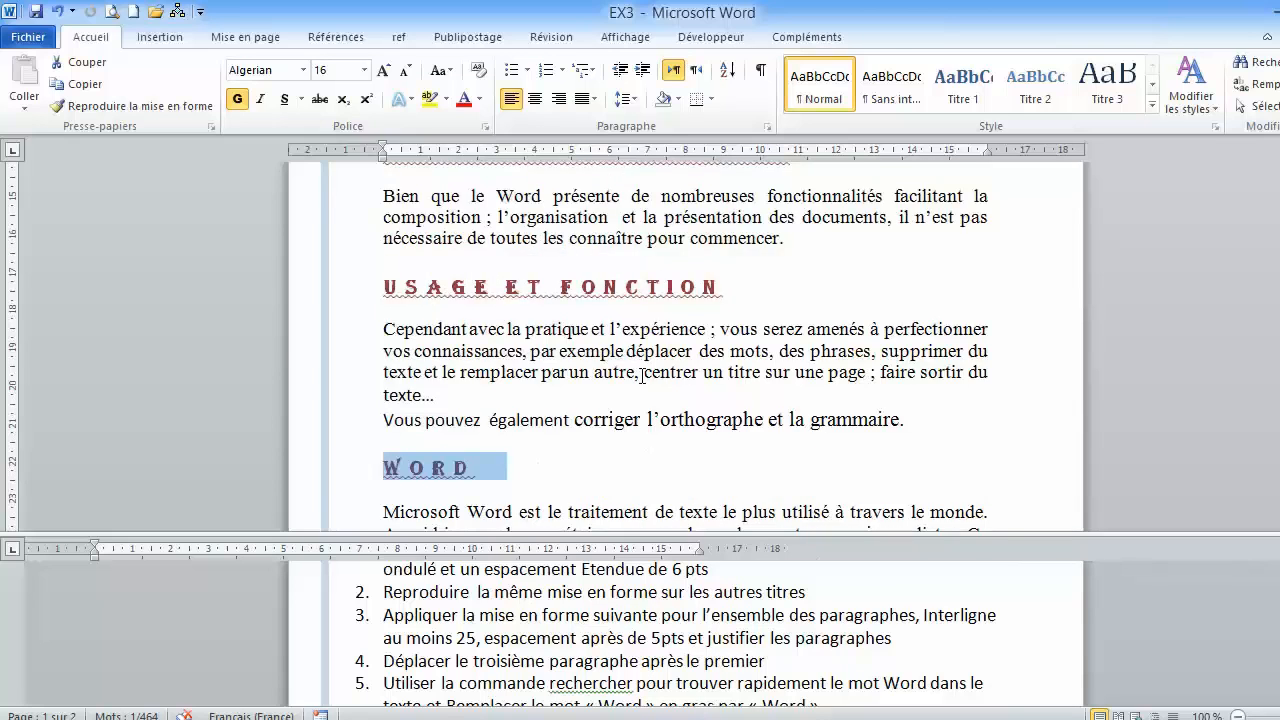
scroll(642, 377, "up", 3)
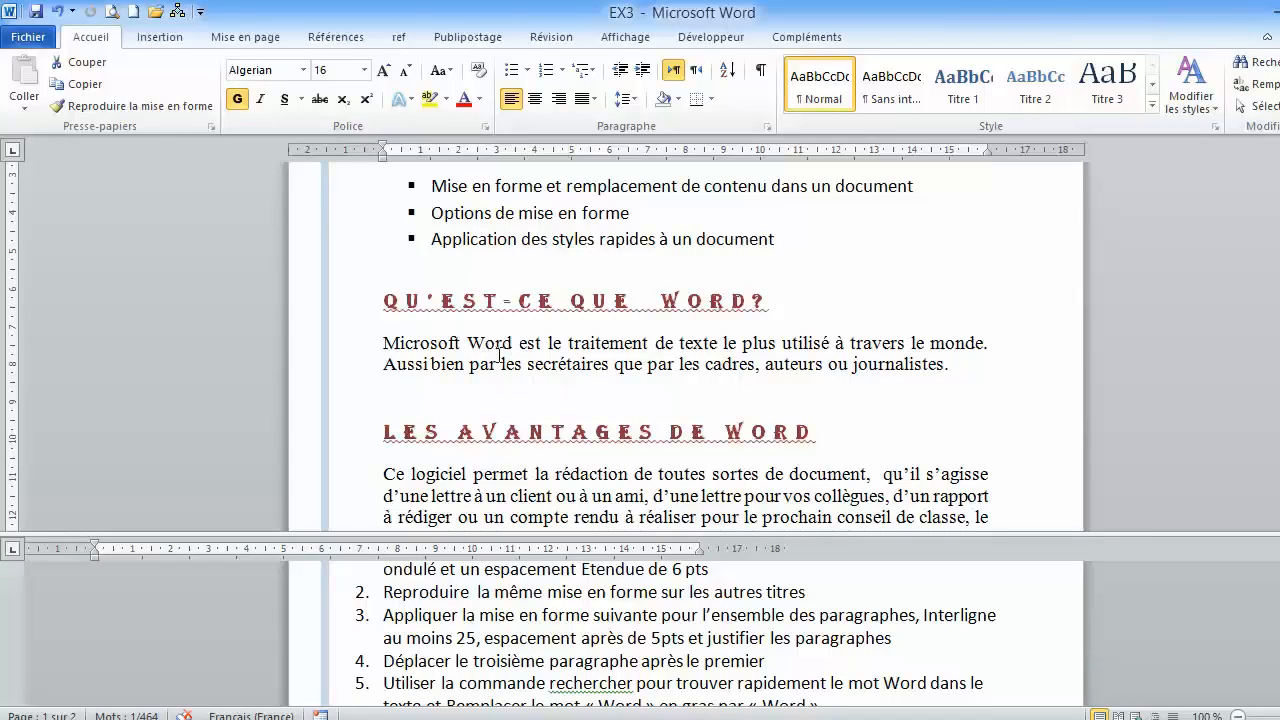
left_click(449, 345)
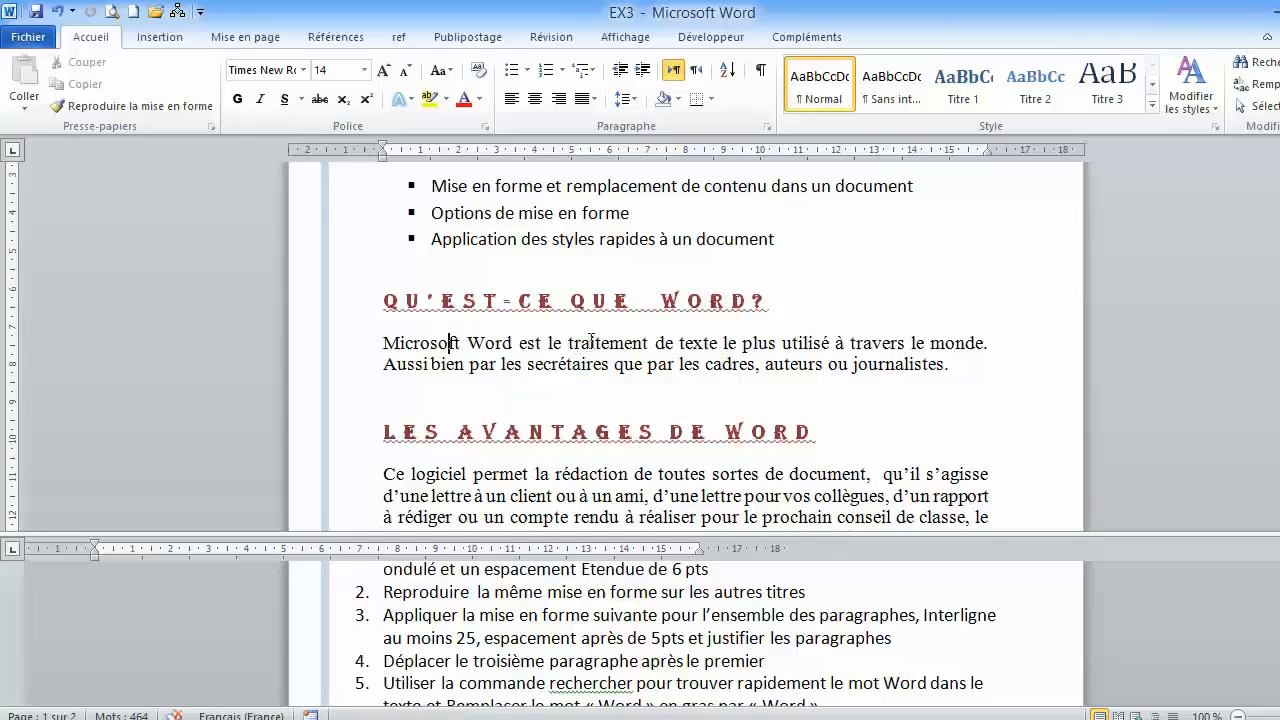
left_click(768, 125)
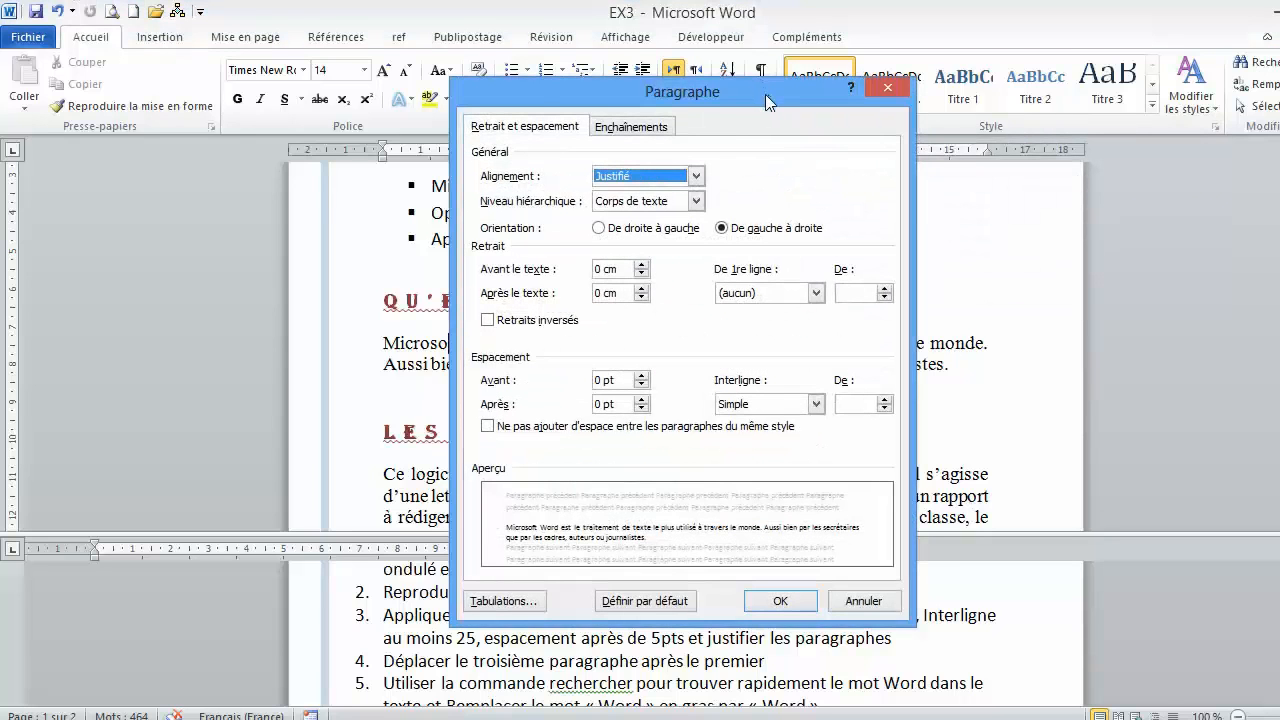
left_click_drag(765, 94, 689, 28)
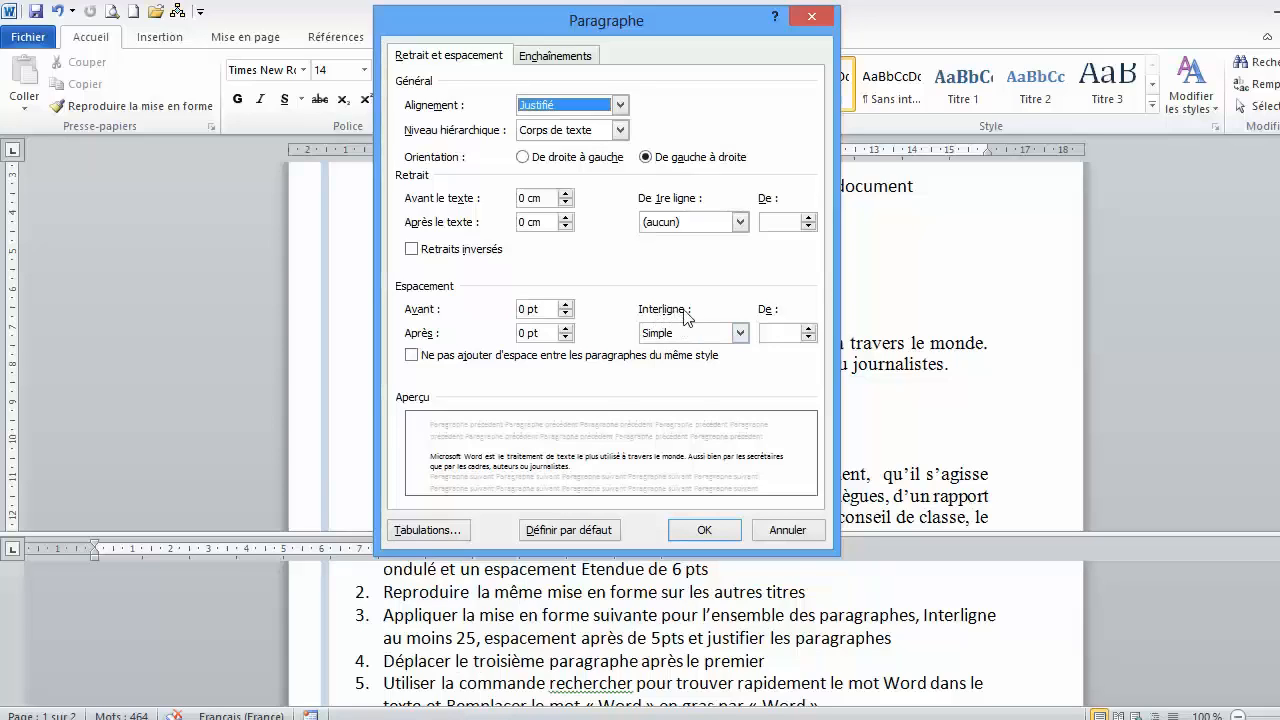
left_click(742, 336)
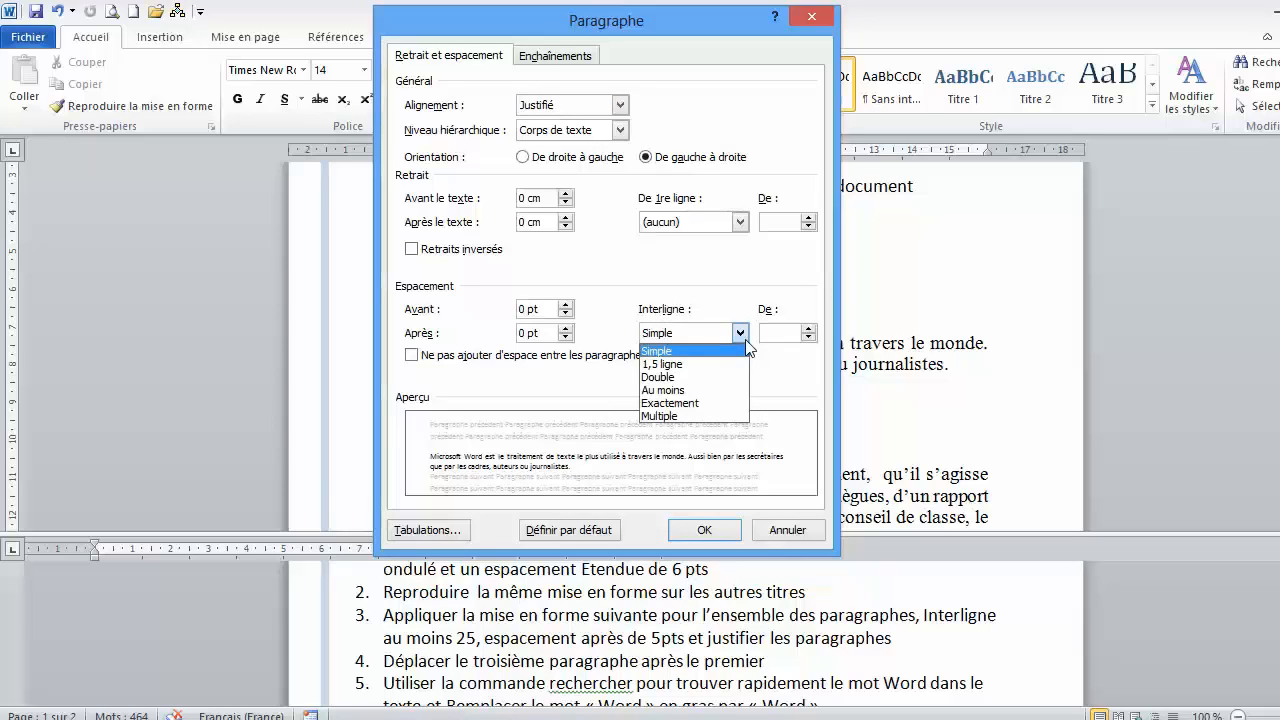
left_click(700, 390)
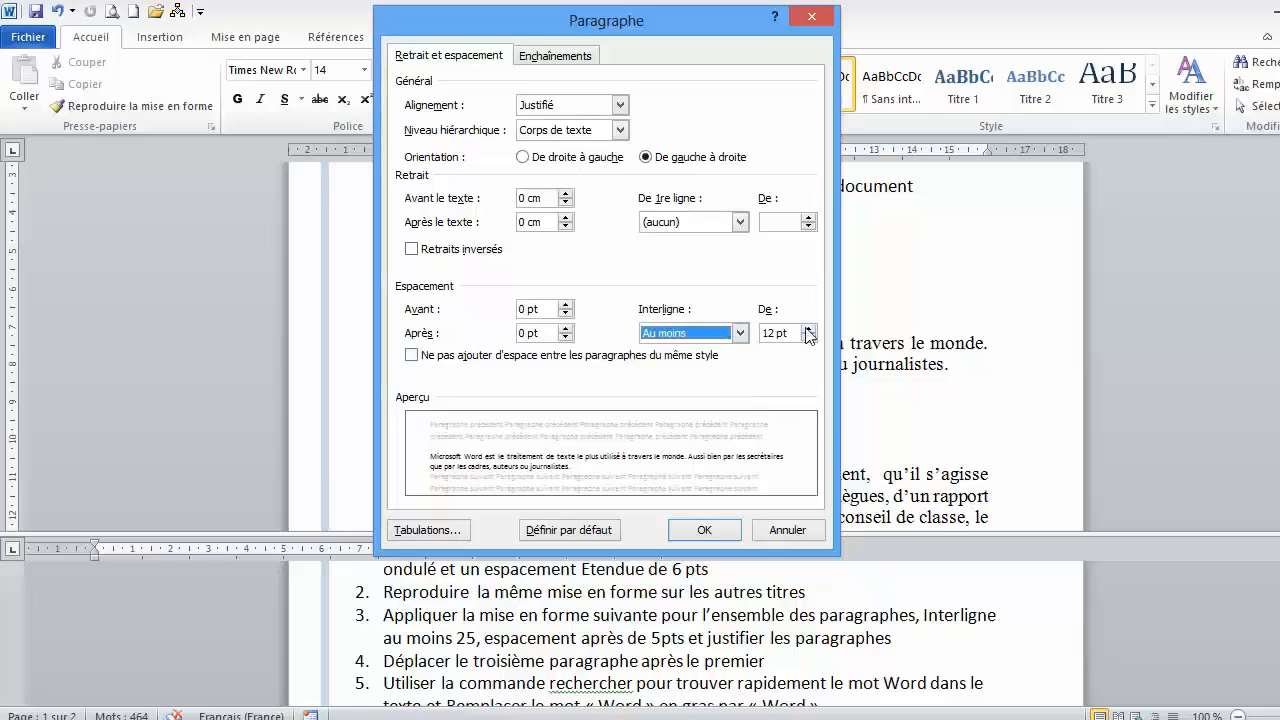
left_click(763, 333)
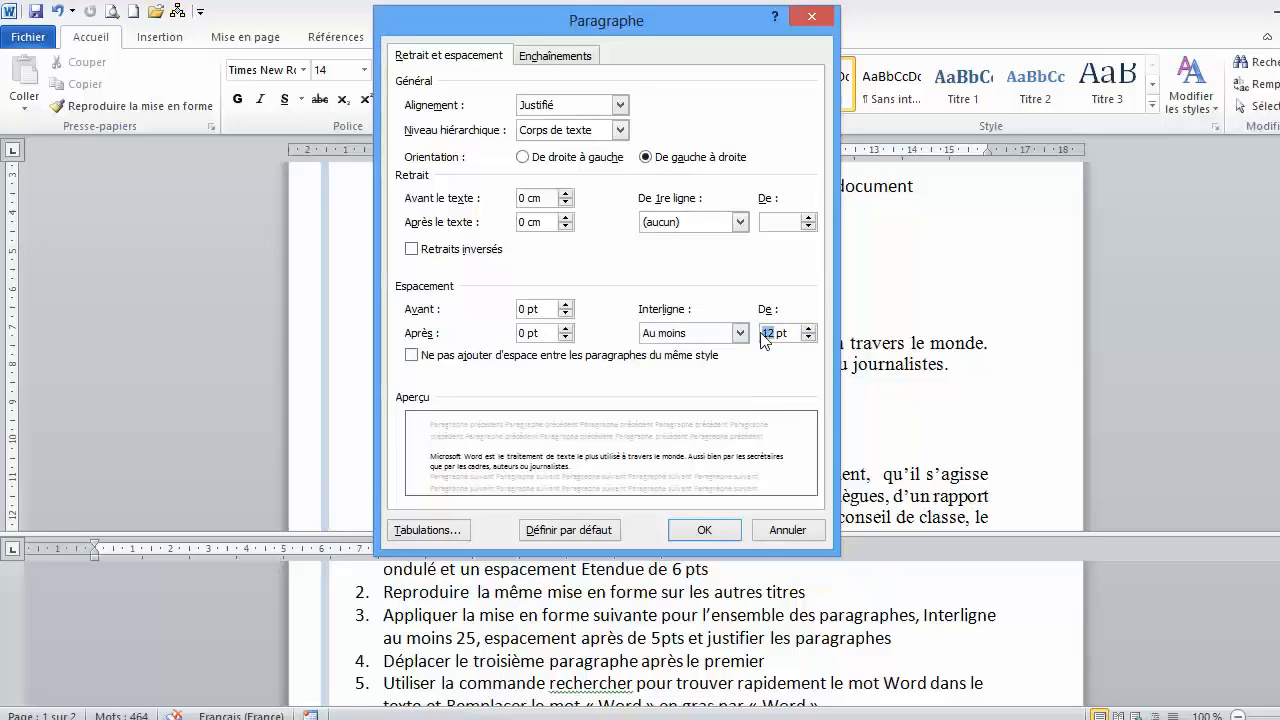
type("25")
- Set the paragraph's spacing after to 5 pt and its alignment to Justifié, and apply the settings
left_click(565, 328)
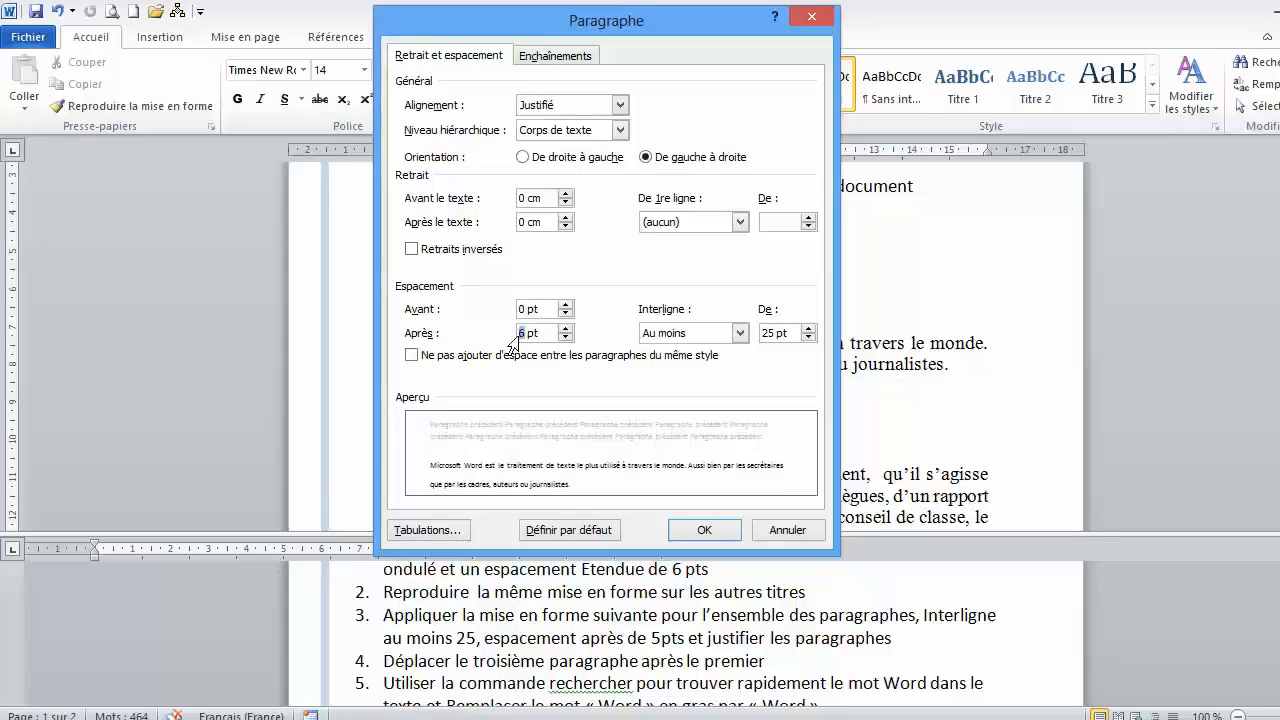
type("5")
left_click(620, 105)
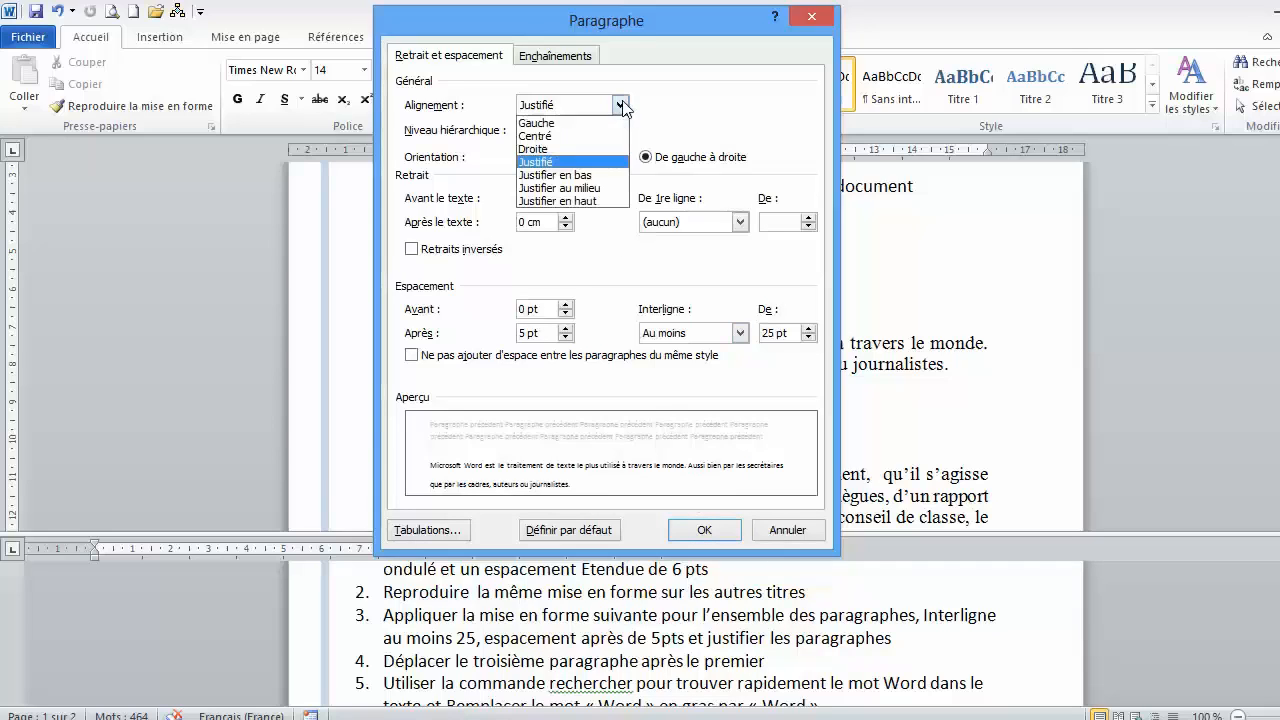
left_click(557, 163)
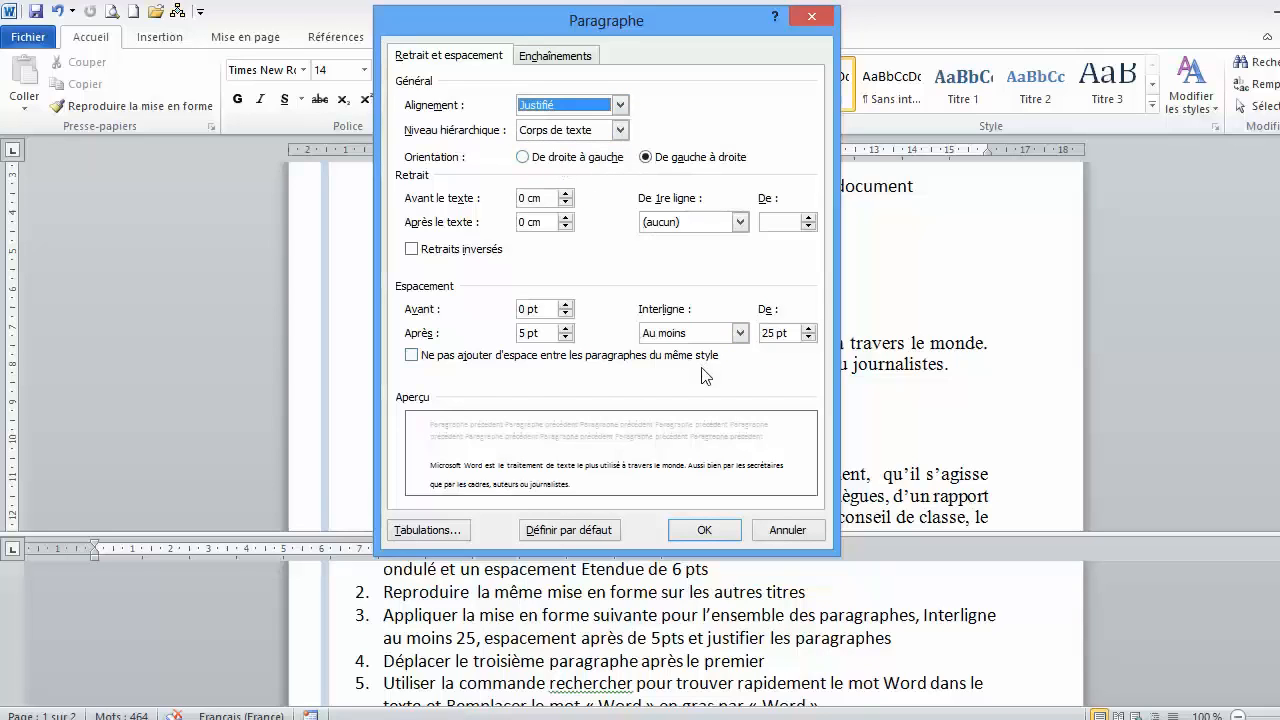
left_click(697, 529)
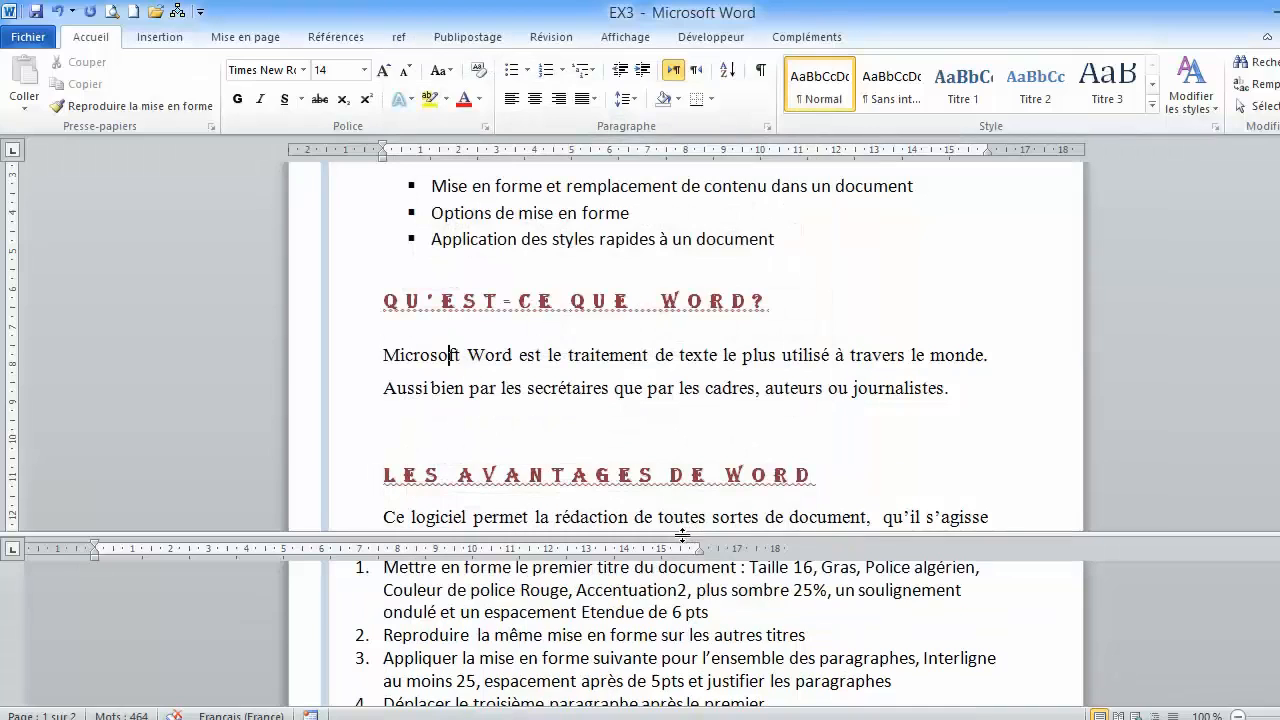
scroll(607, 368, "down", 1)
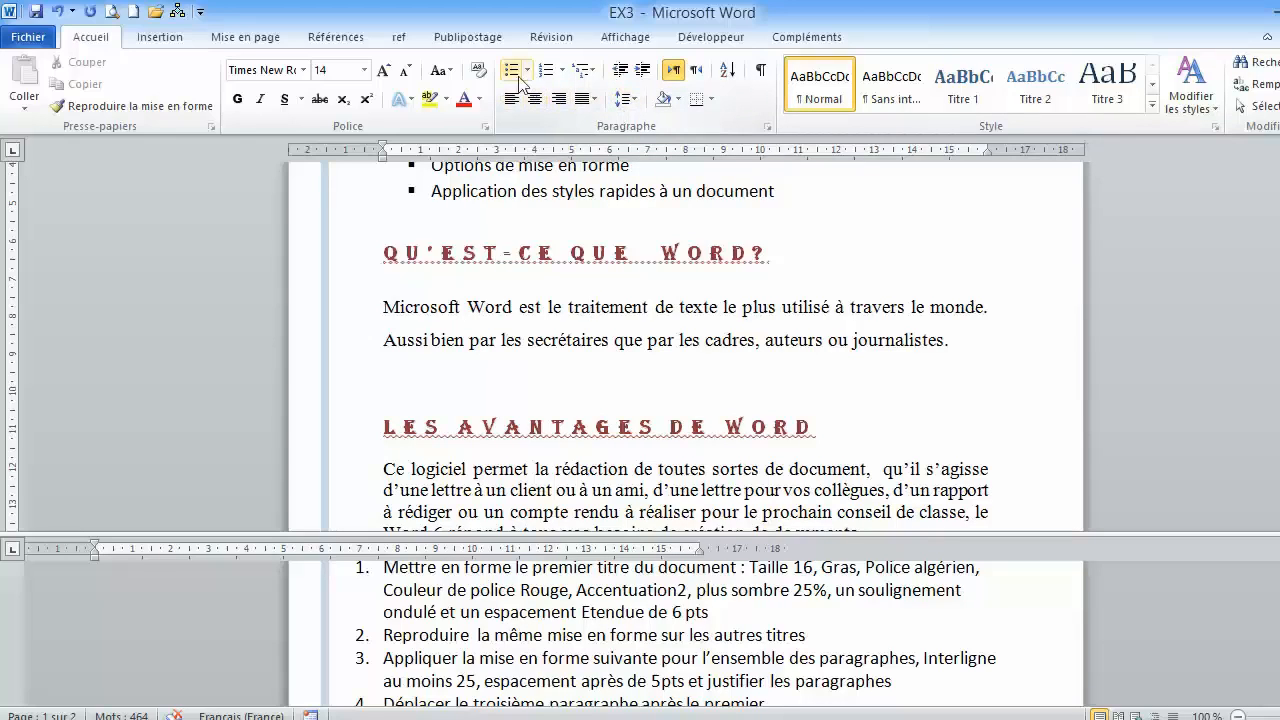
- Remove the Justifier alignment from the paragraph under "Qu'est-ce que Word?" and reapply it
left_click(627, 99)
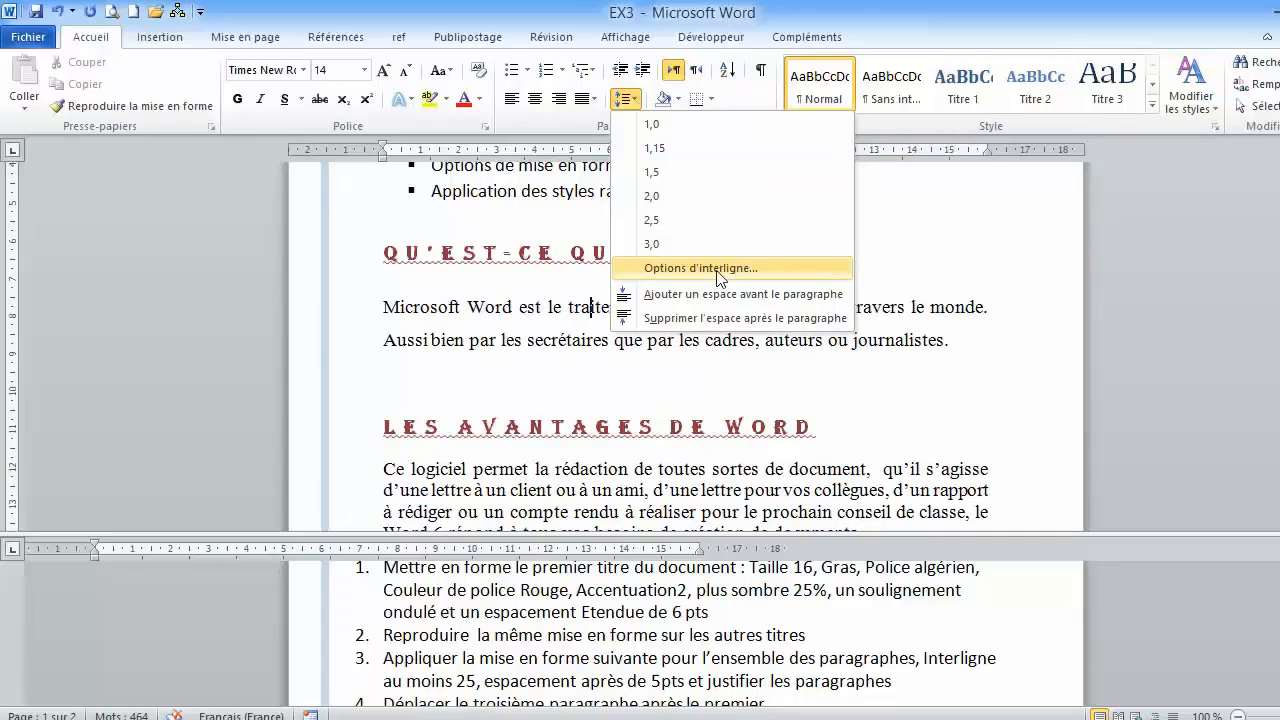
left_click(543, 119)
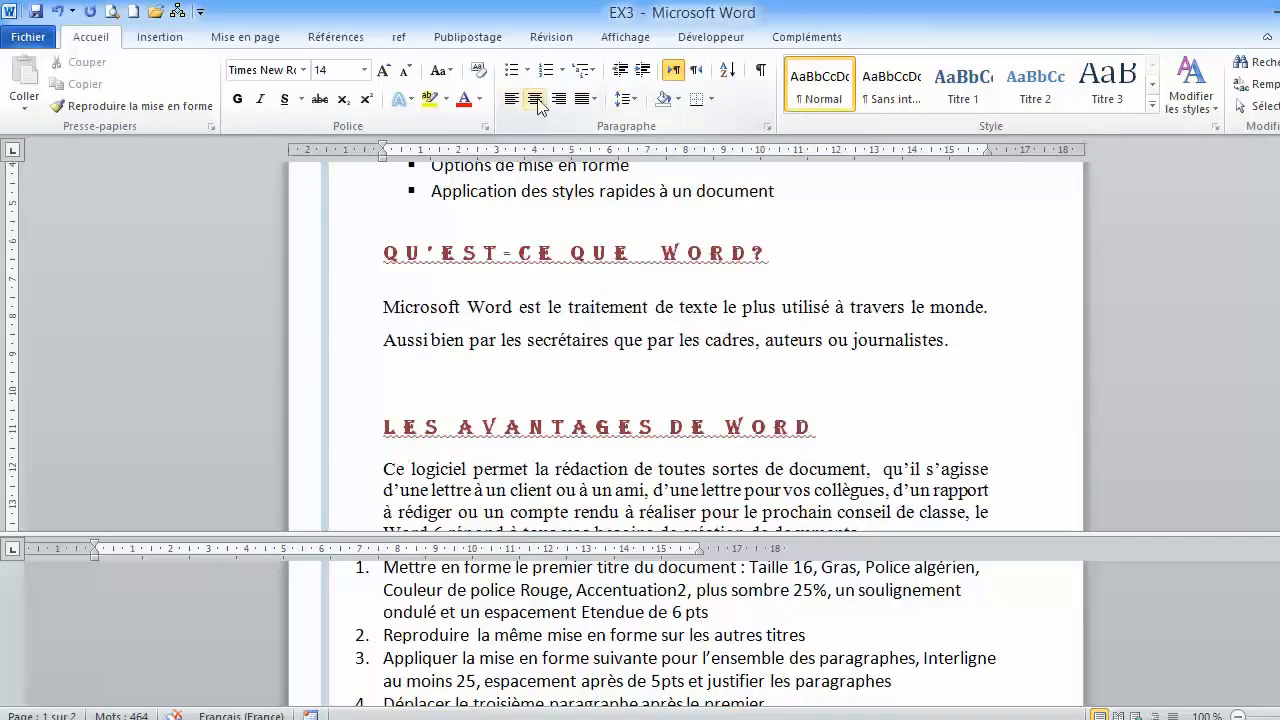
left_click(596, 100)
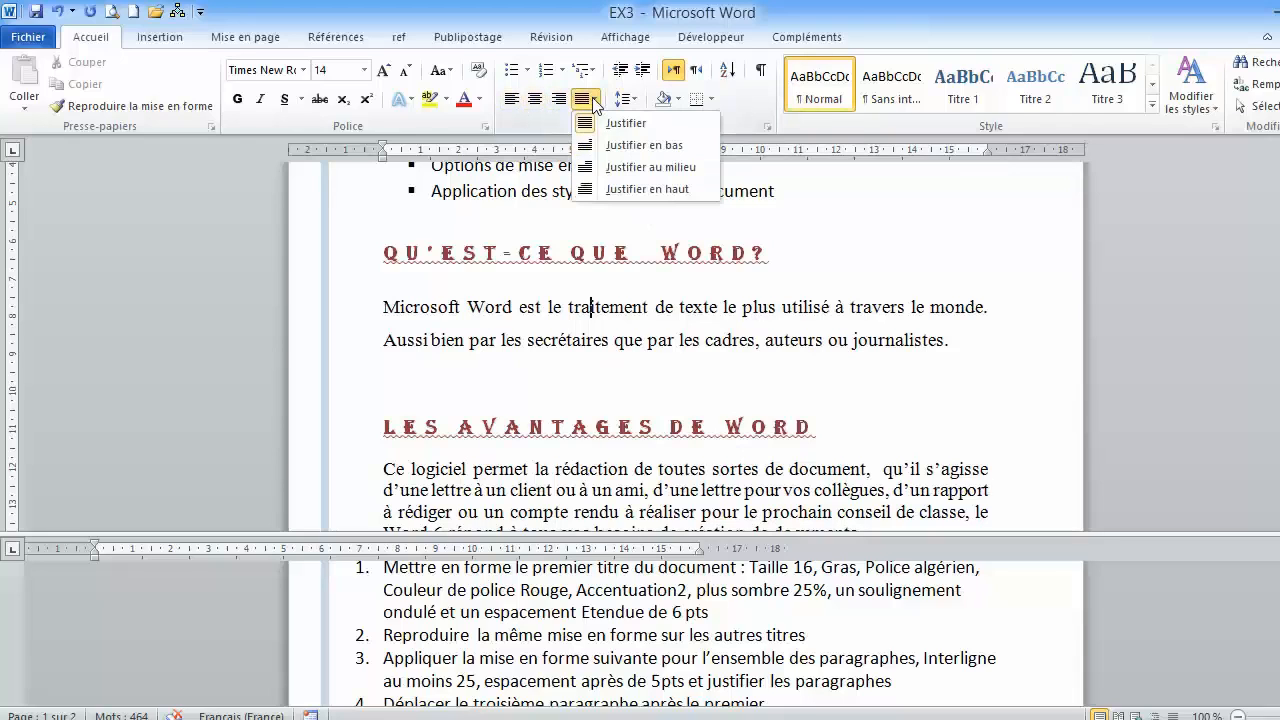
left_click(614, 123)
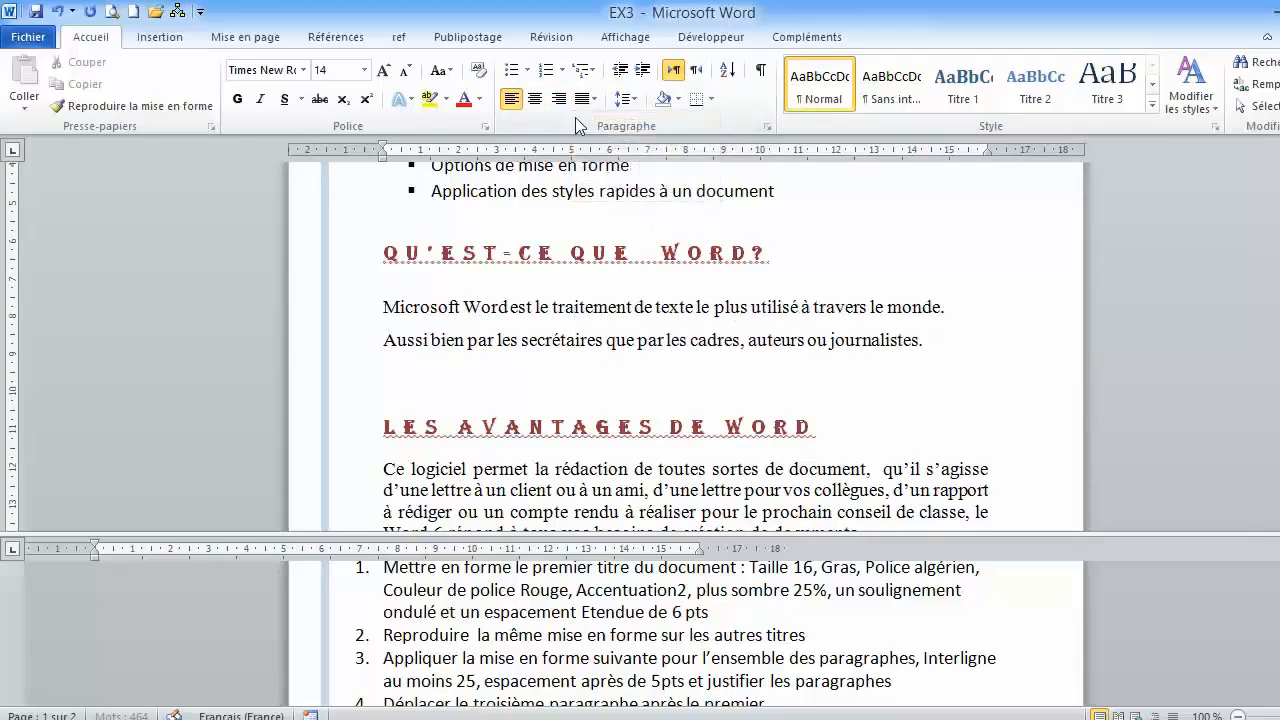
left_click(594, 100)
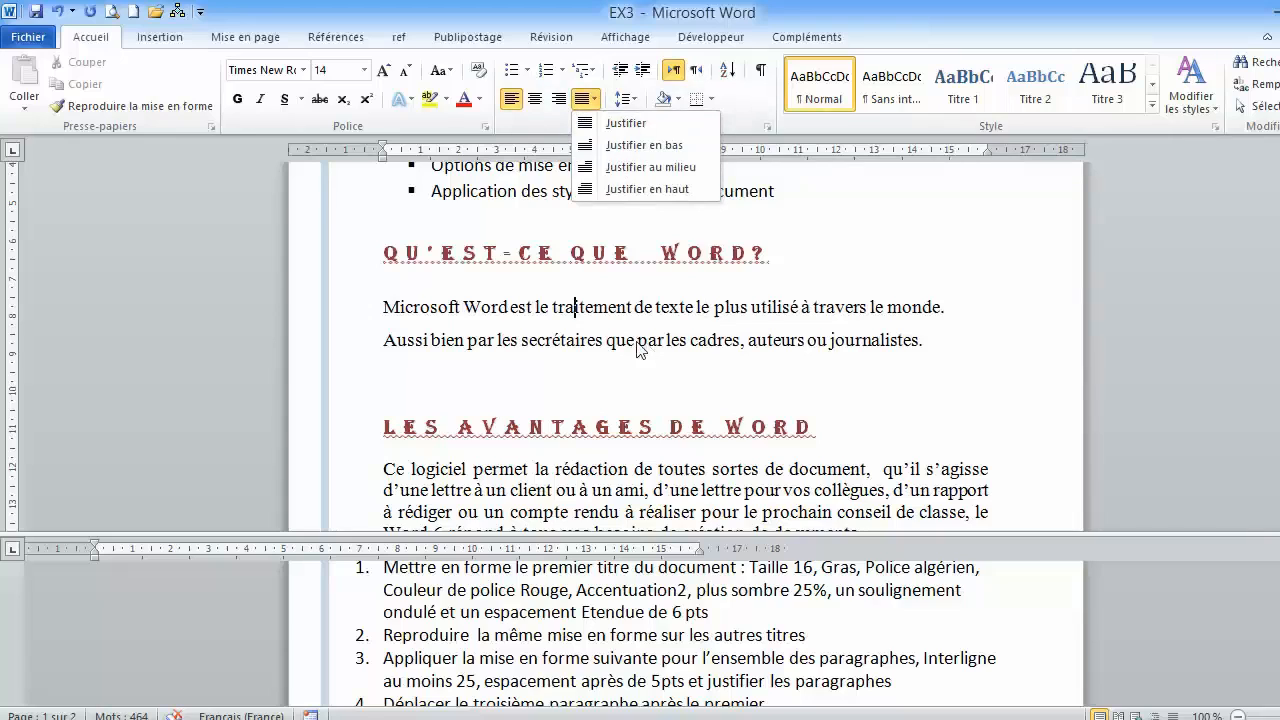
left_click(618, 123)
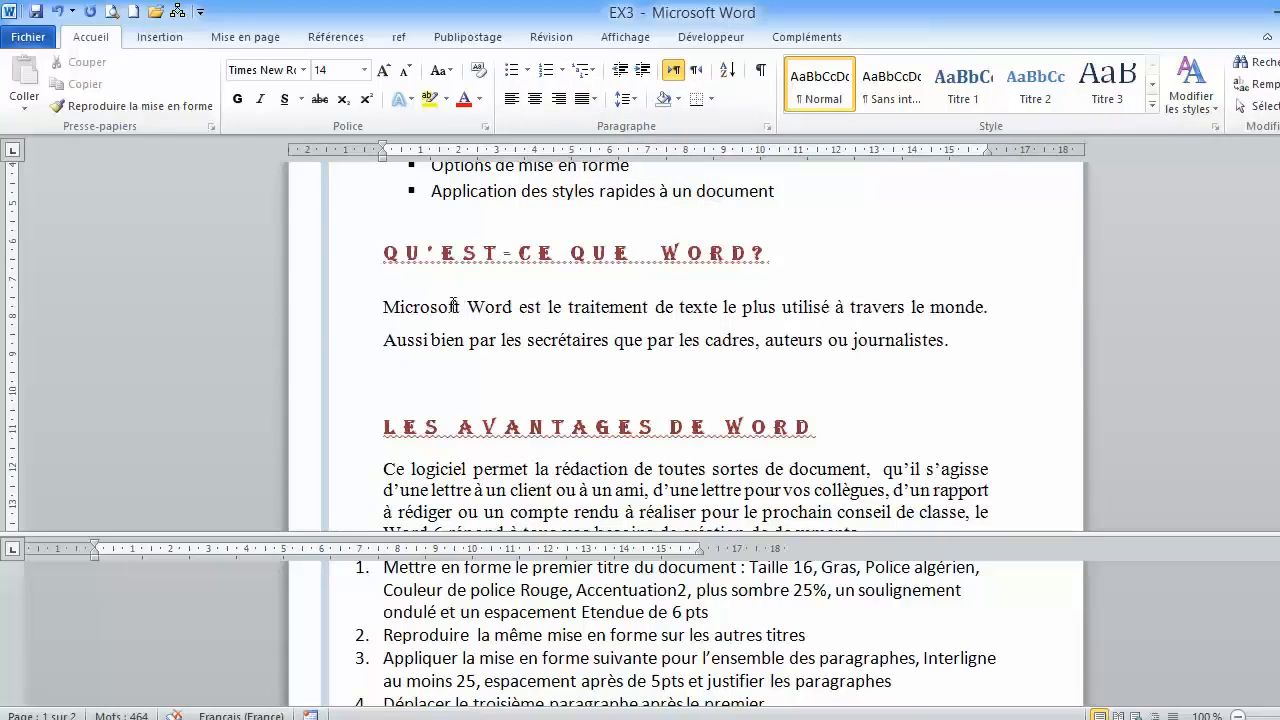
- Copy the first paragraph's formatting for repeated use and apply it to the paragraphs under "Les avantages de Word" and "La simplicité de Word"
scroll(456, 326, "down", 1)
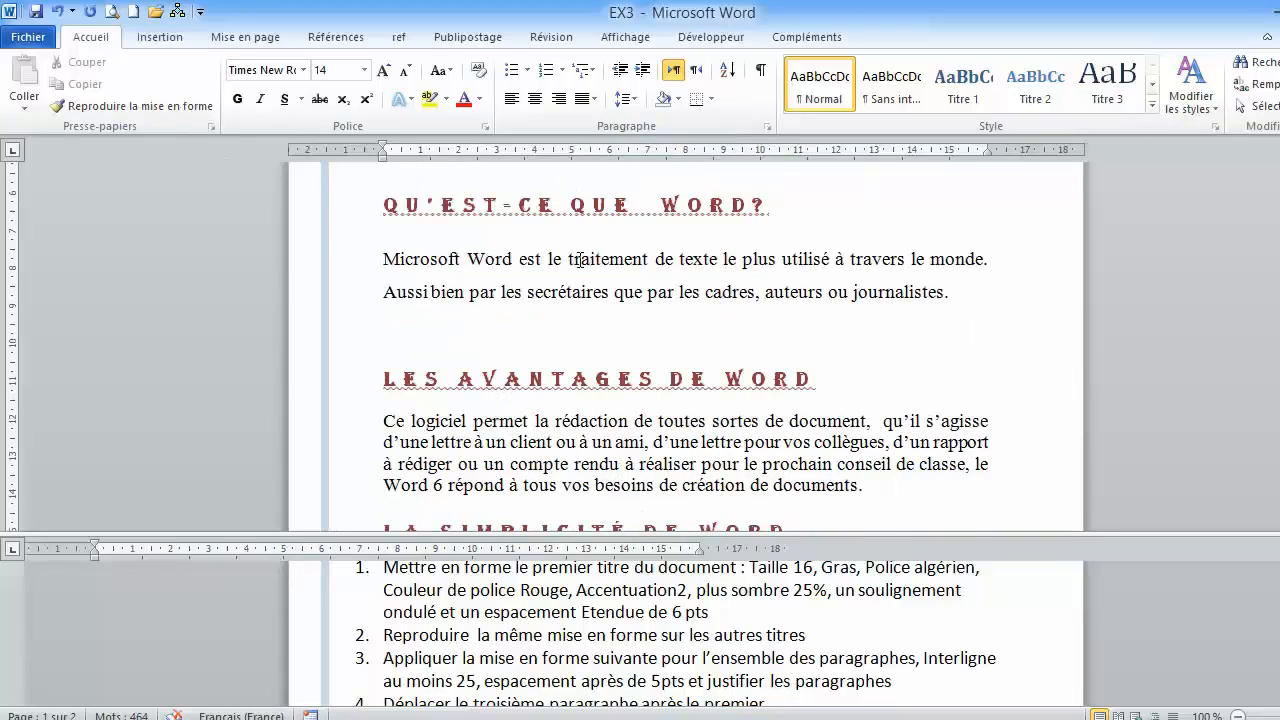
left_click(146, 106)
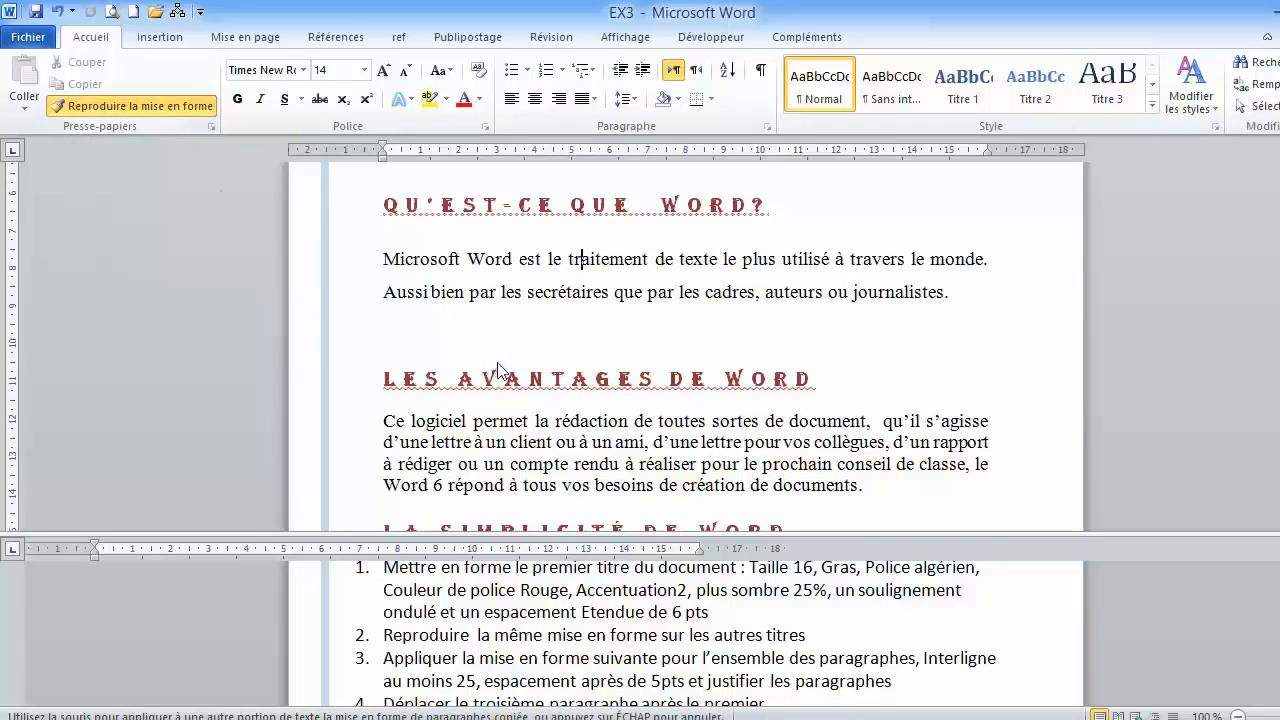
scroll(488, 362, "down", 2)
left_click(530, 345)
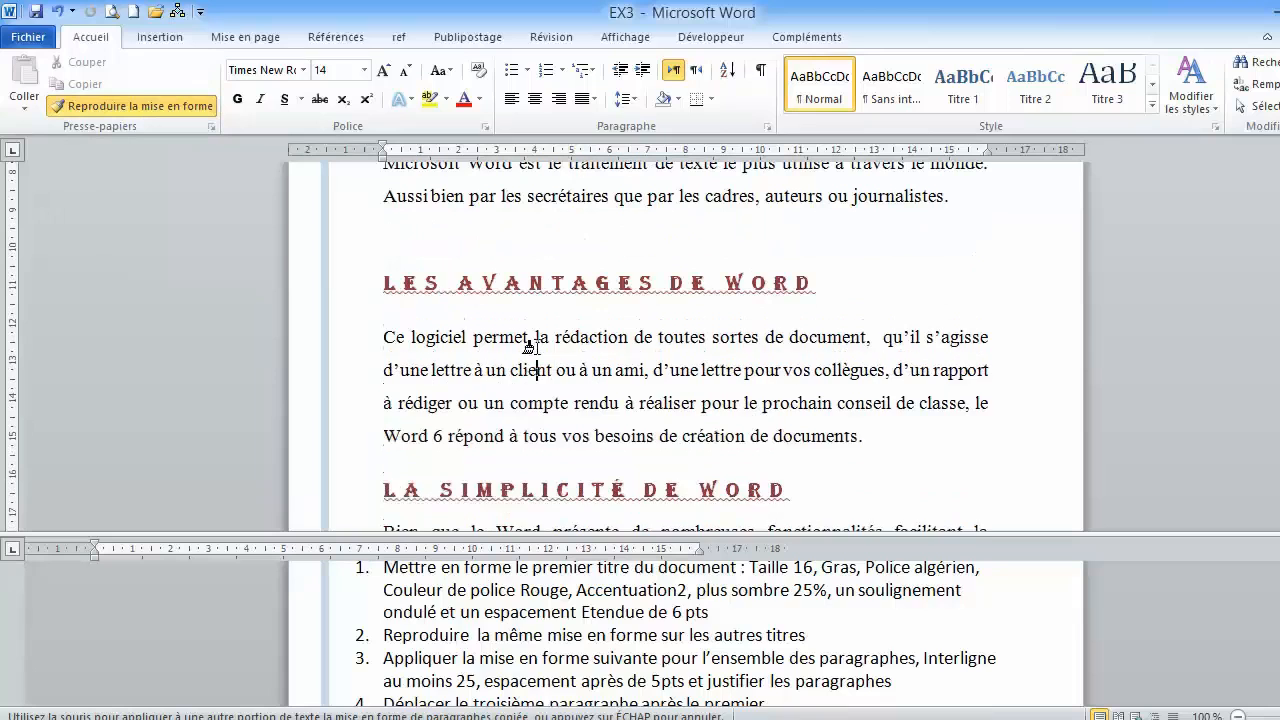
scroll(530, 345, "down", 2)
scroll(530, 345, "down", 2)
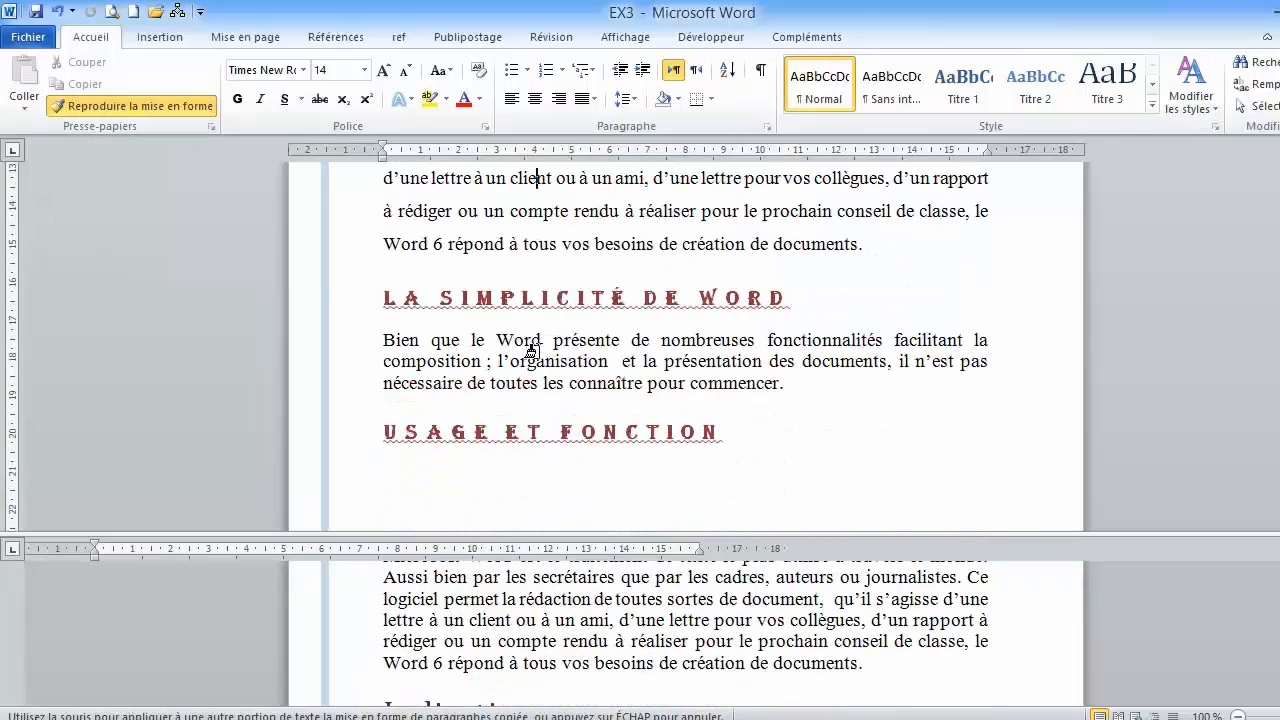
left_click(531, 343)
- Apply the copied formatting to the paragraphs under the "Usage et fonction" and "Word" headings
scroll(535, 350, "down", 3)
scroll(540, 358, "down", 6)
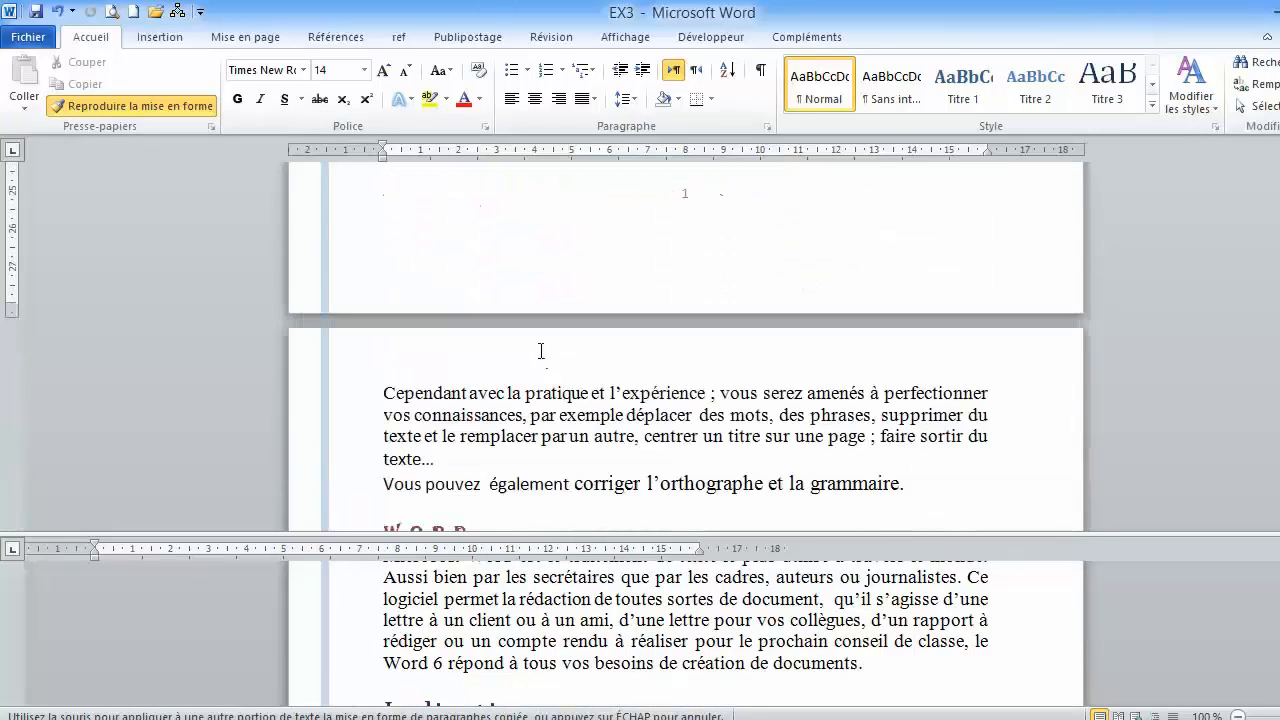
left_click(533, 325)
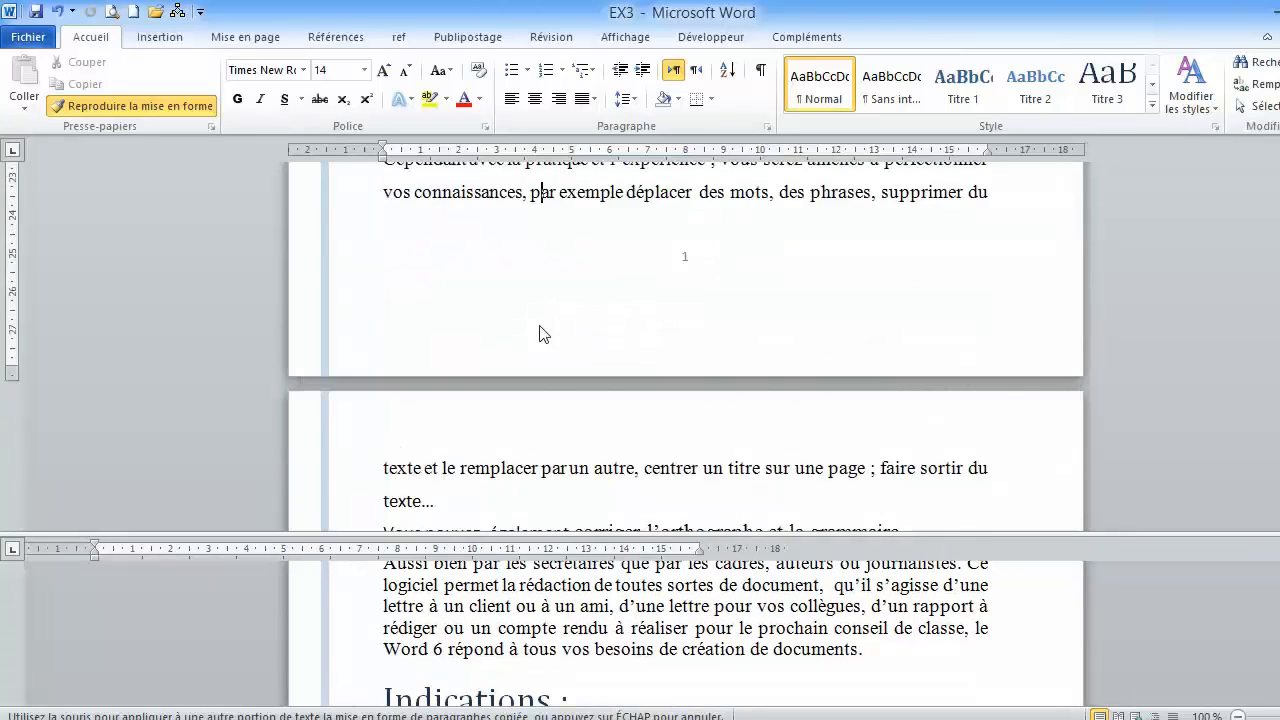
scroll(538, 330, "down", 7)
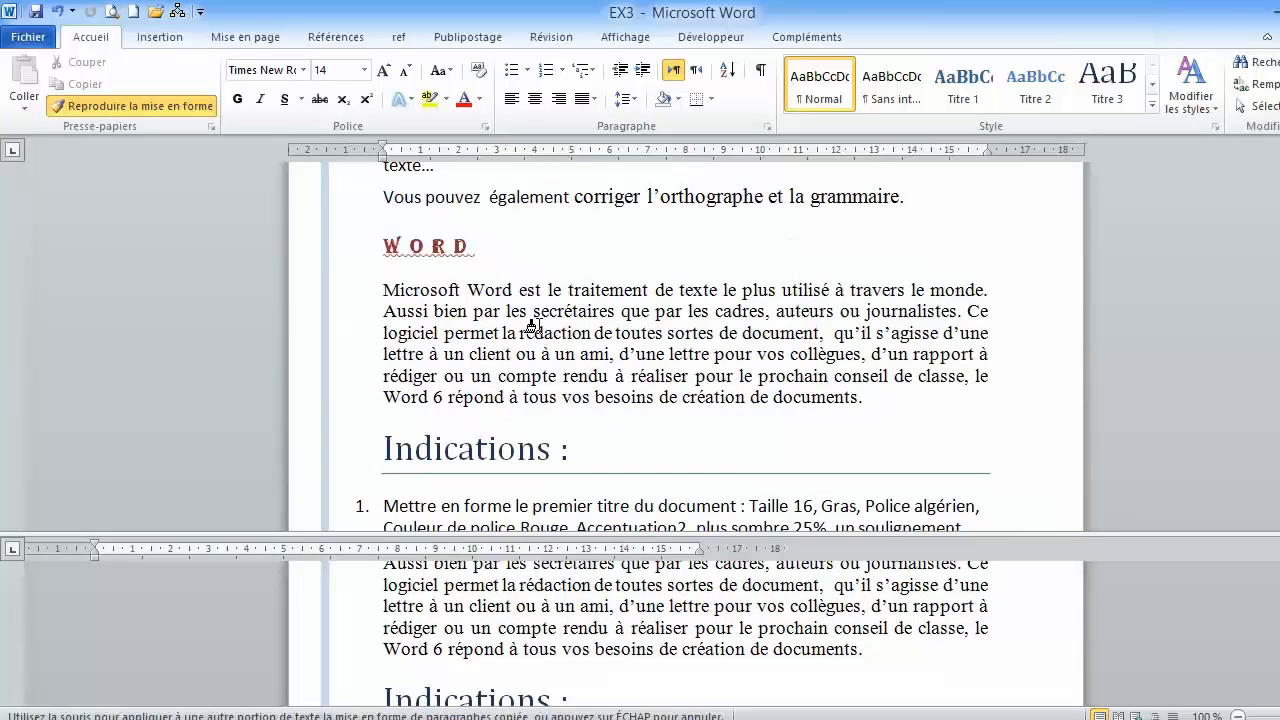
left_click(533, 325)
- Review the formatted paragraphs, read the remaining numbered instructions and locate the third section of the text
scroll(533, 325, "down", 3)
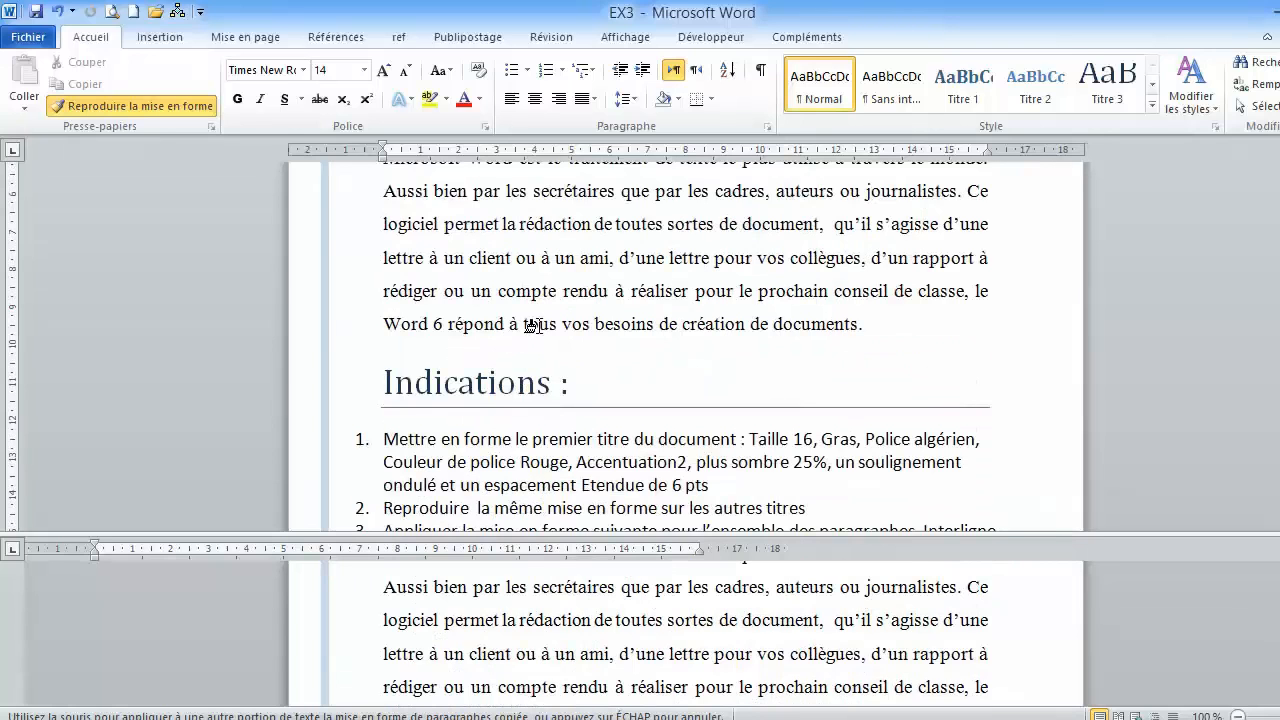
scroll(533, 325, "up", 16)
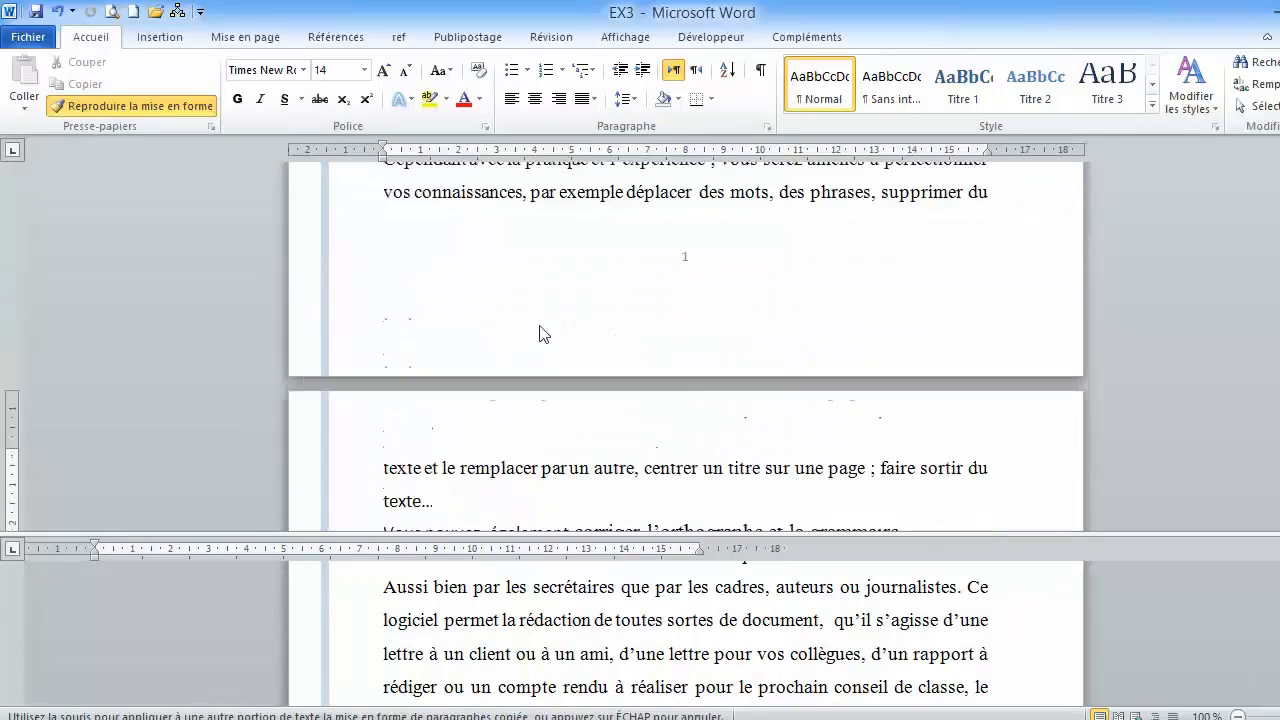
scroll(533, 325, "up", 10)
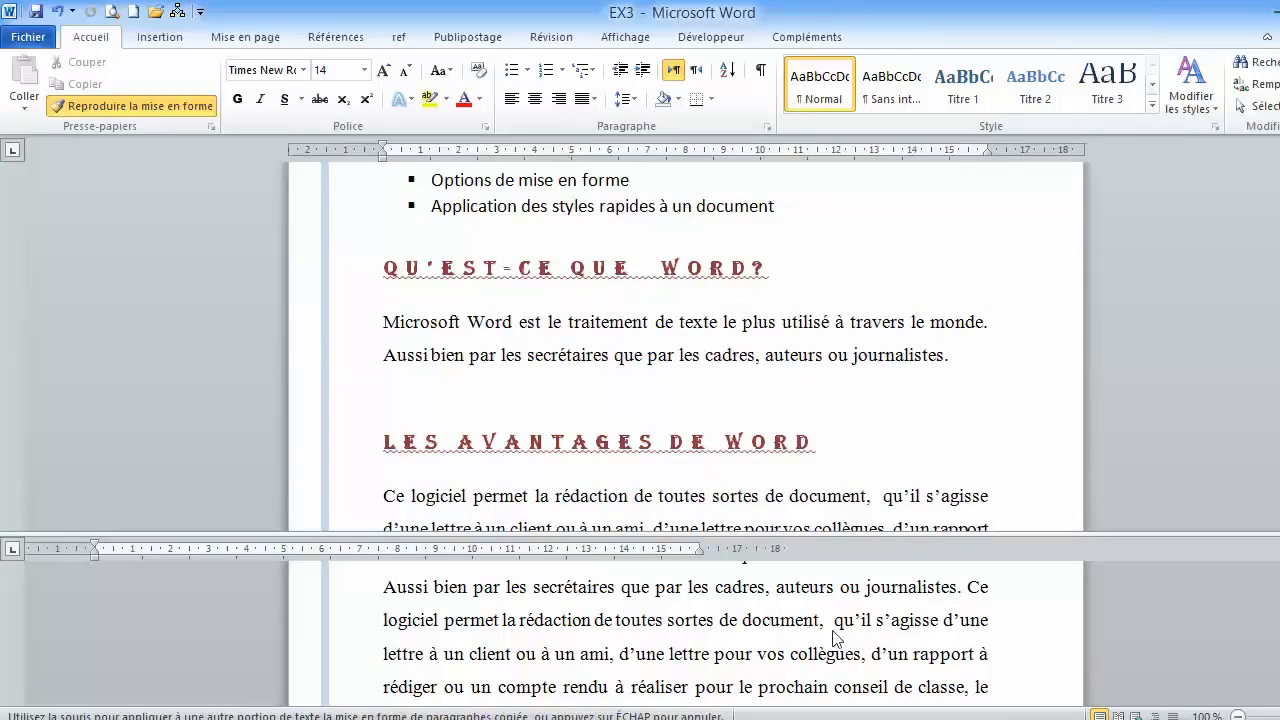
scroll(685, 630, "down", 10)
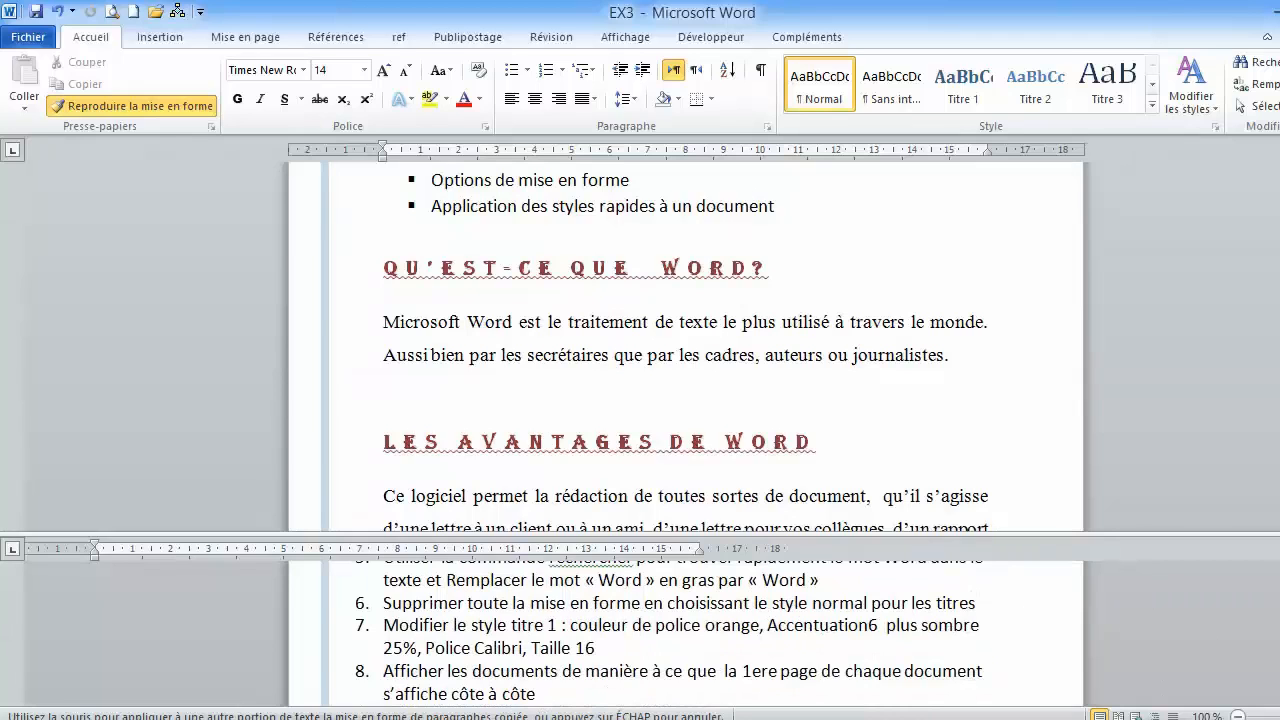
scroll(670, 630, "up", 1)
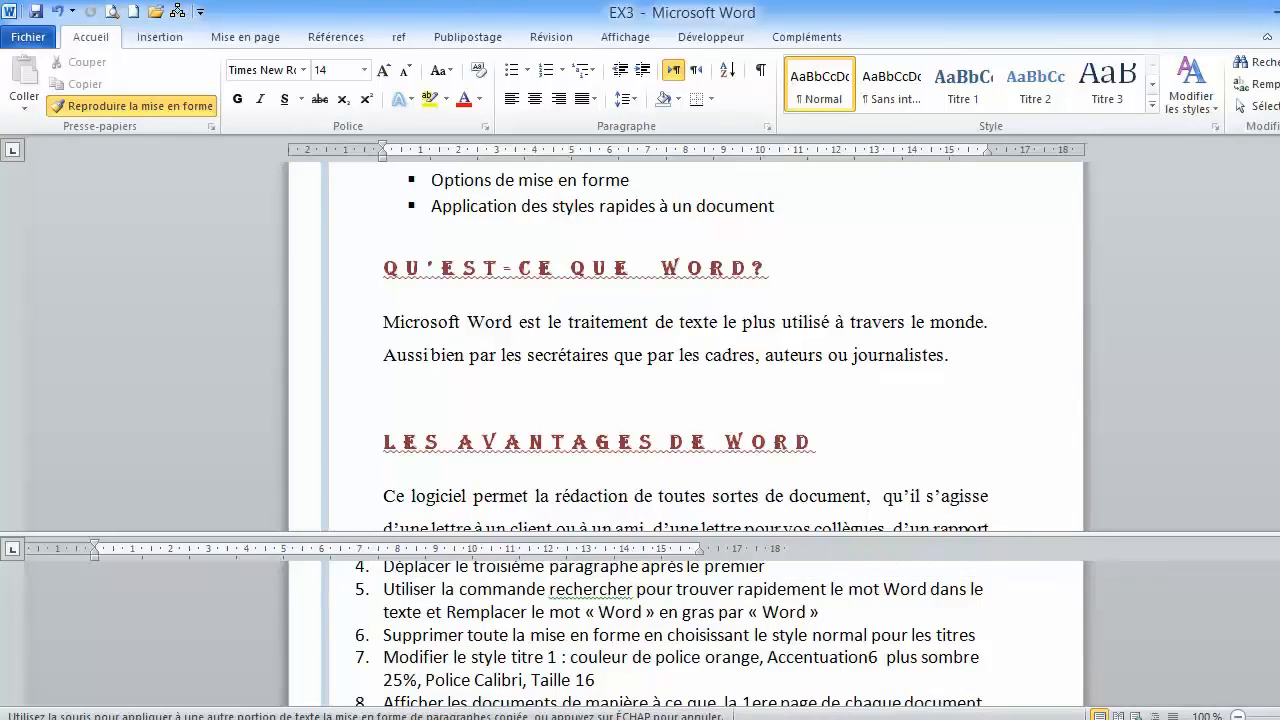
scroll(669, 634, "up", 1)
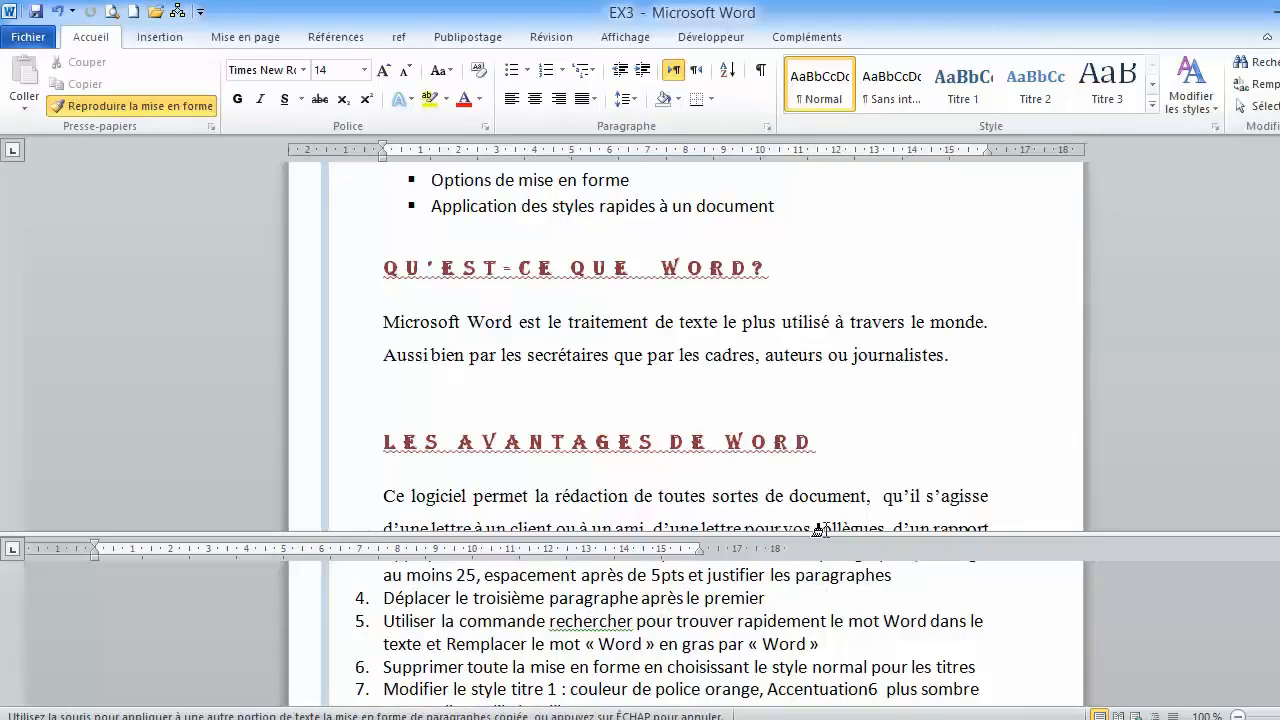
scroll(588, 264, "up", 3)
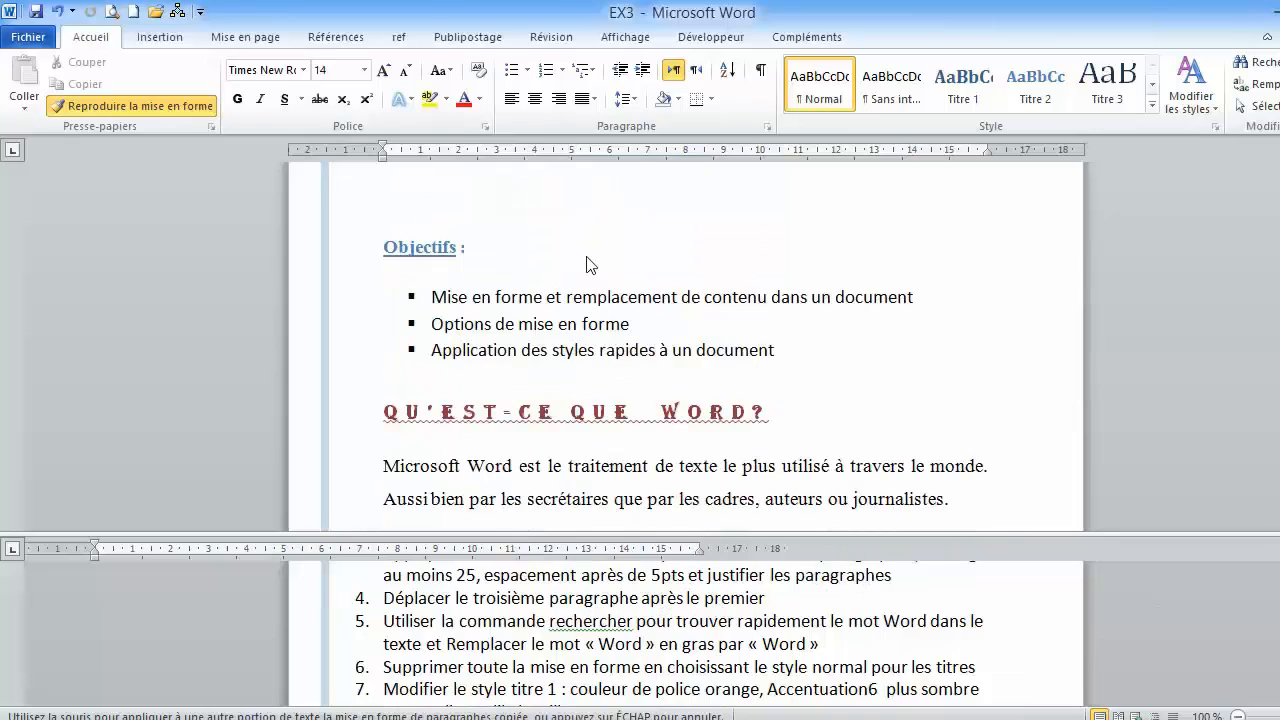
scroll(587, 264, "down", 5)
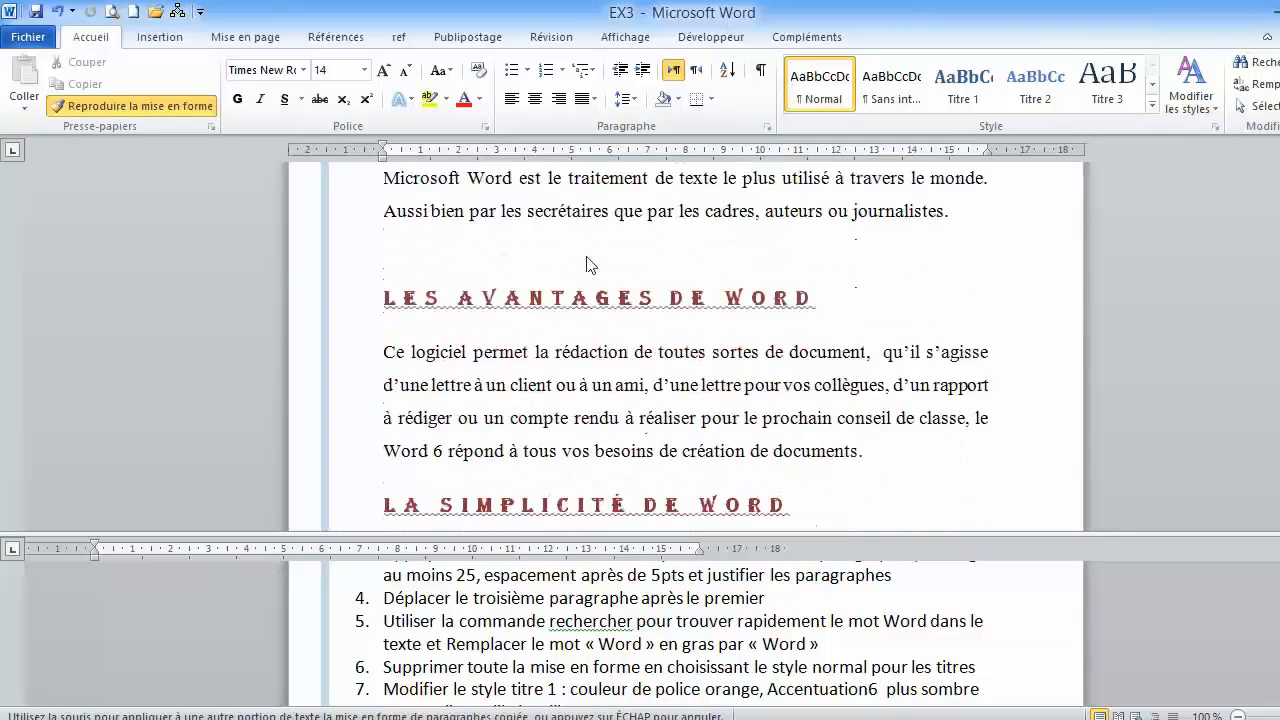
scroll(587, 264, "down", 6)
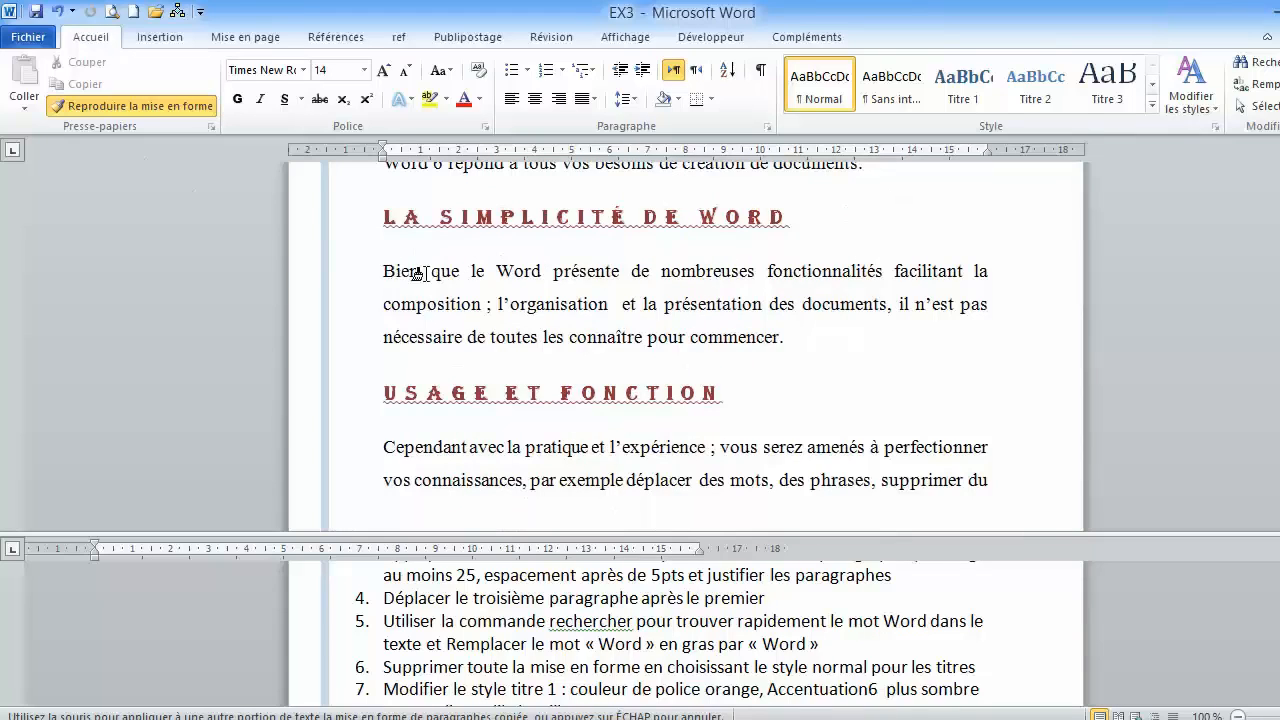
- Turn off format copying and move the "La simplicité de Word" heading with its paragraph directly after the first paragraph
left_click(157, 116)
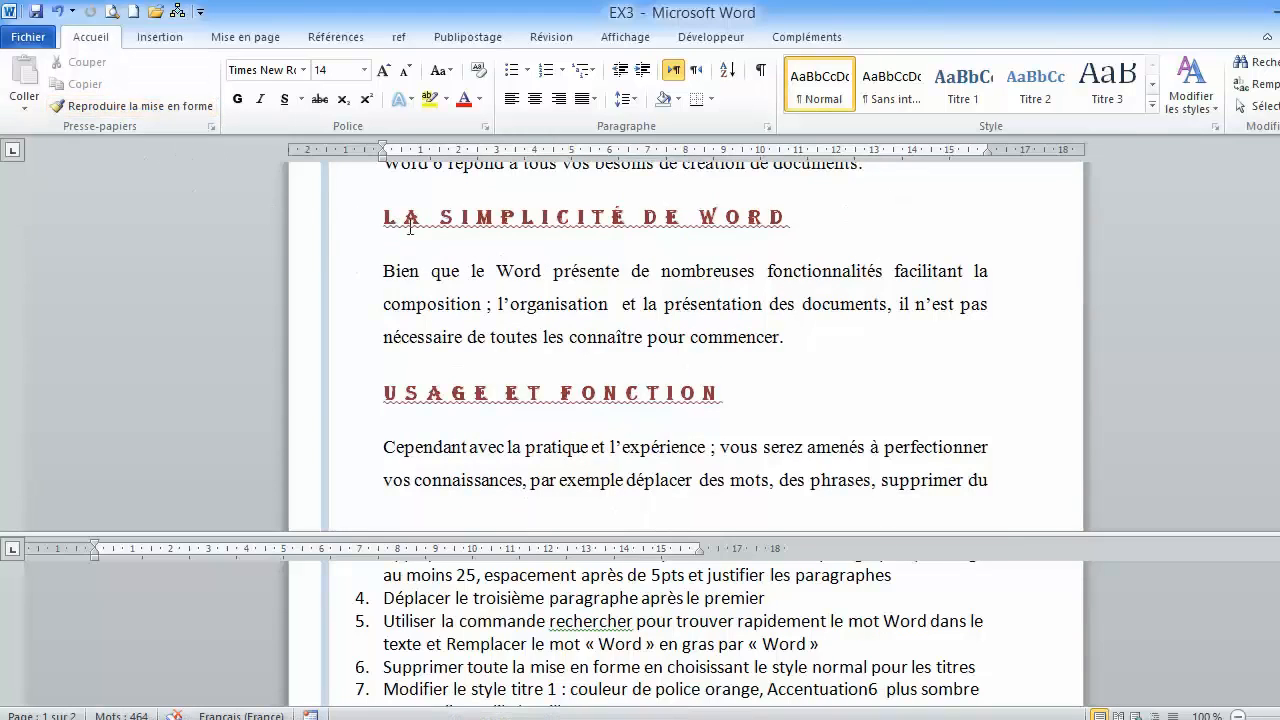
left_click_drag(365, 231, 806, 336)
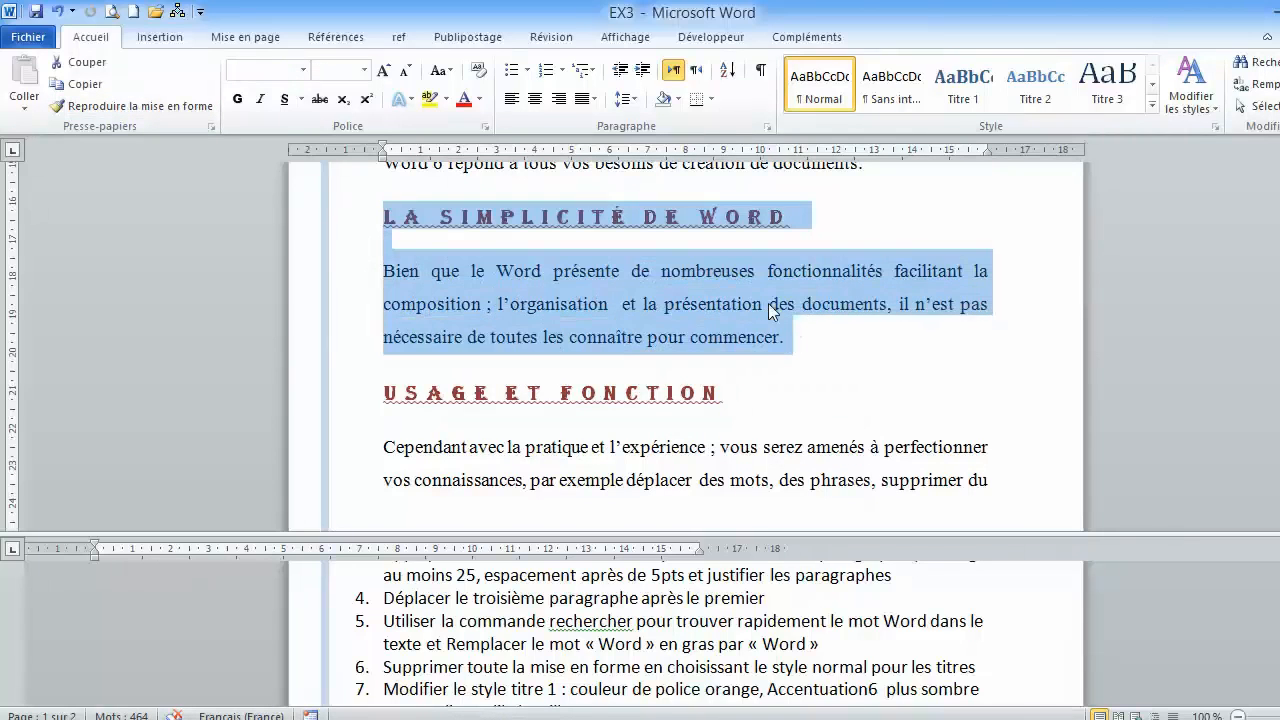
scroll(743, 297, "up", 3)
scroll(745, 297, "up", 4)
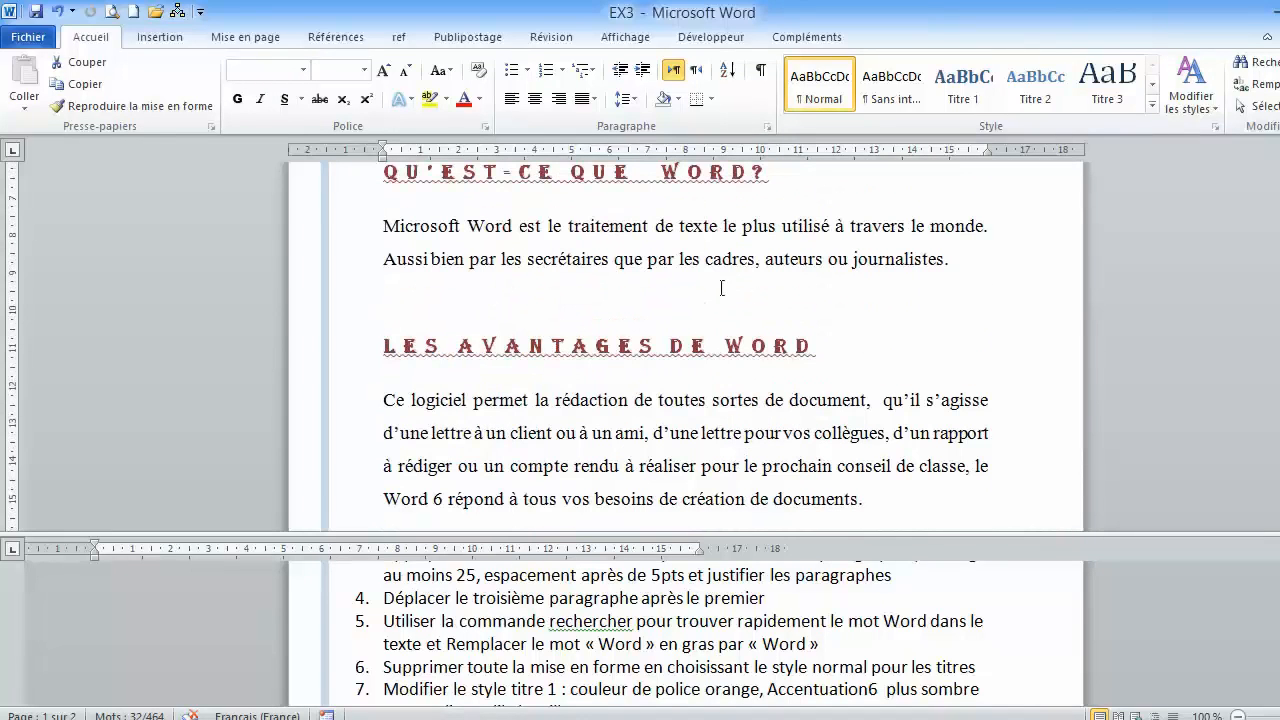
scroll(626, 260, "down", 1)
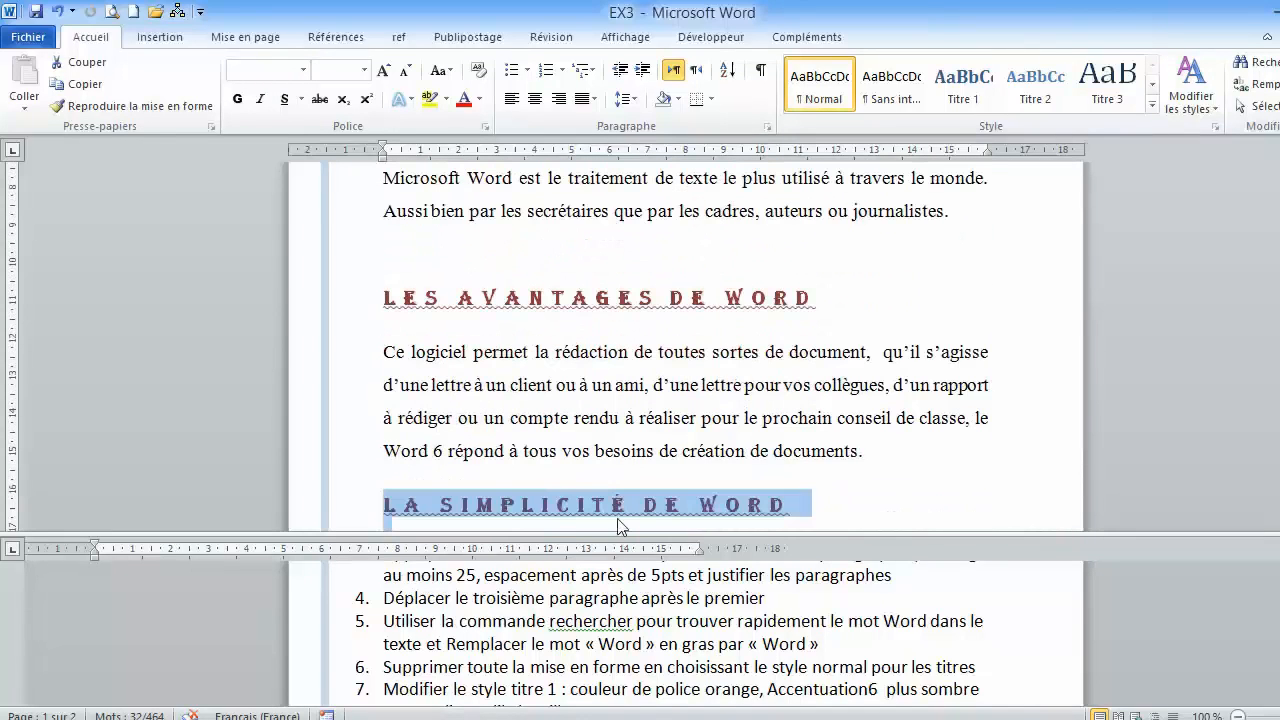
left_click_drag(605, 512, 425, 266)
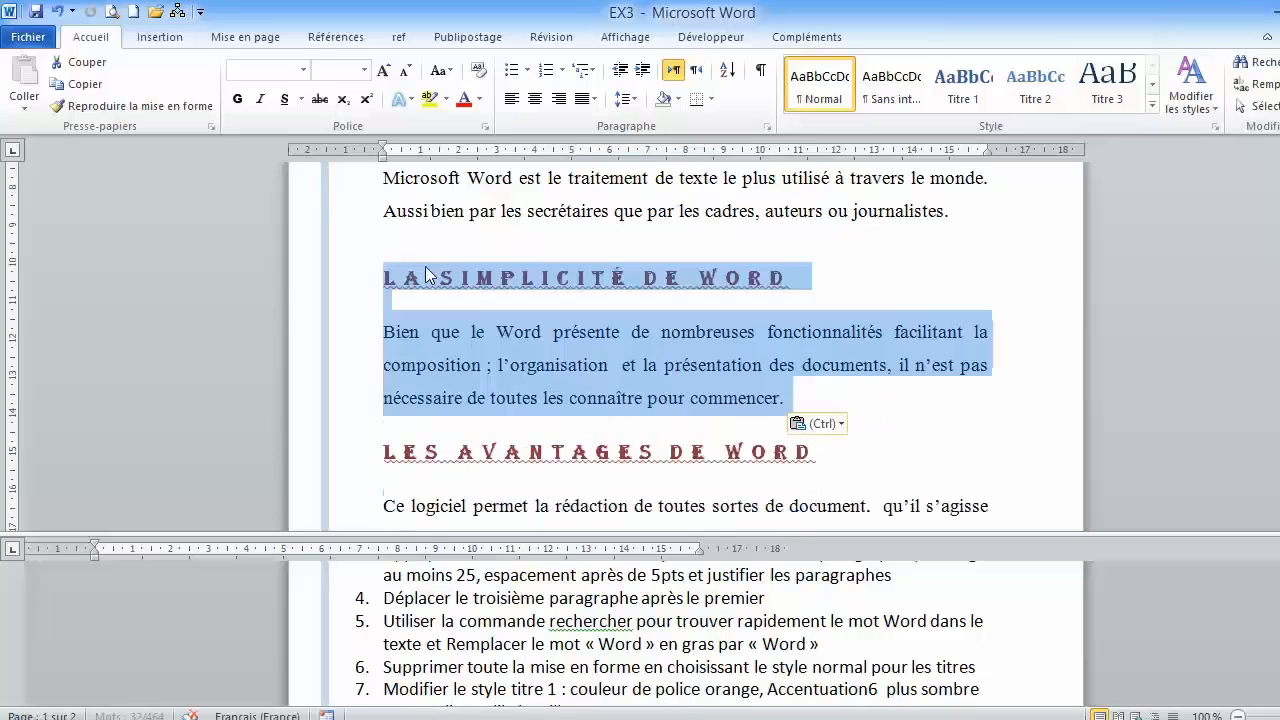
left_click(561, 350)
scroll(563, 348, "up", 3)
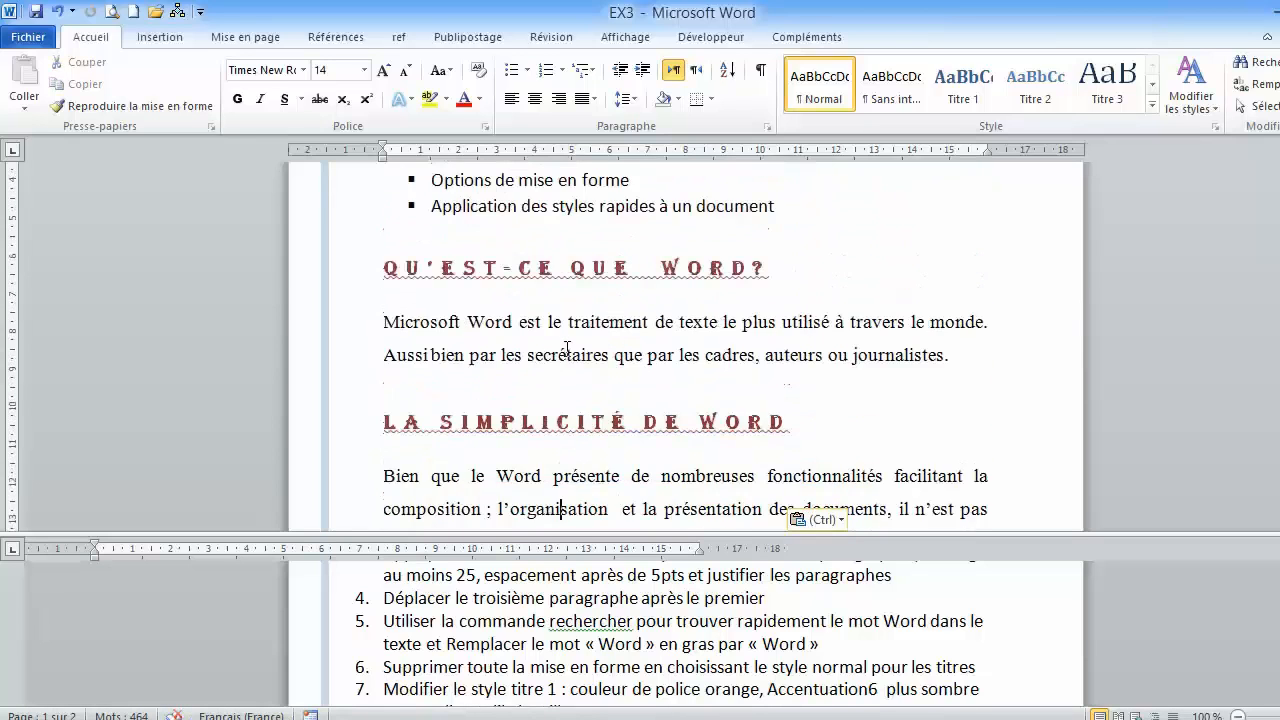
- Open the Navigation pane for searching the document and check the available search commands
scroll(575, 430, "down", 1)
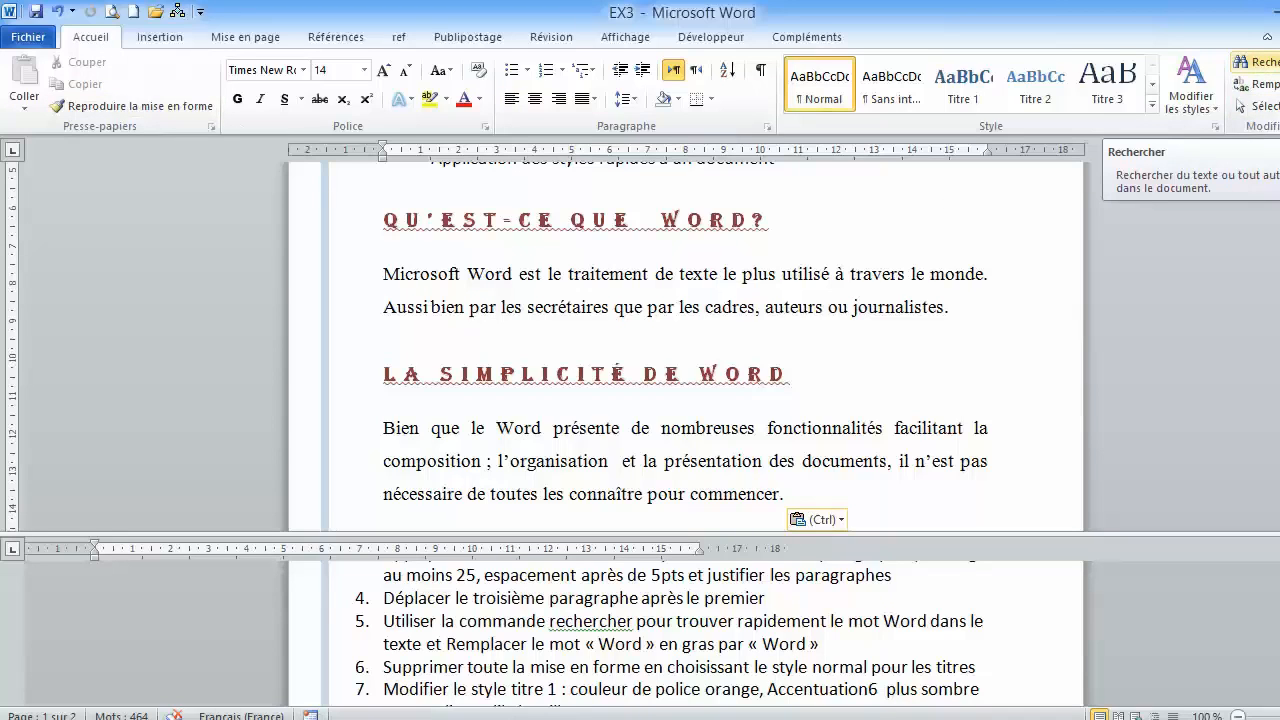
left_click(1256, 72)
left_click(1256, 72)
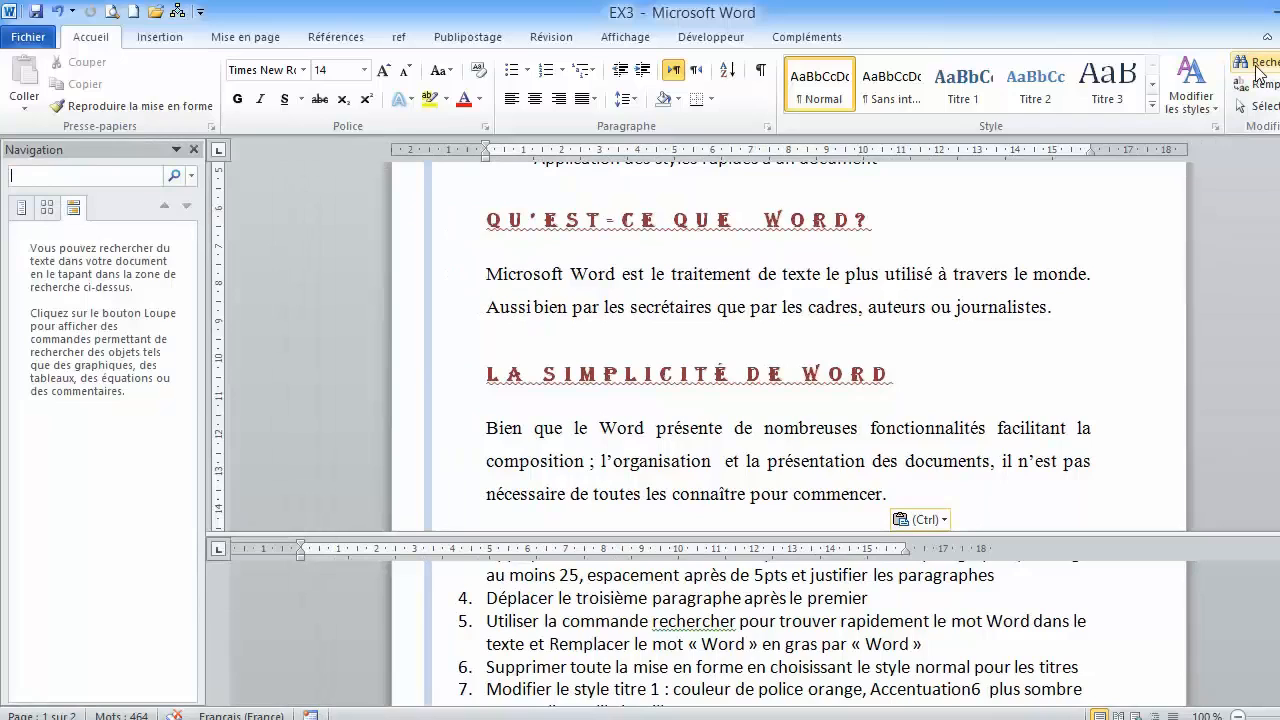
left_click(1256, 62)
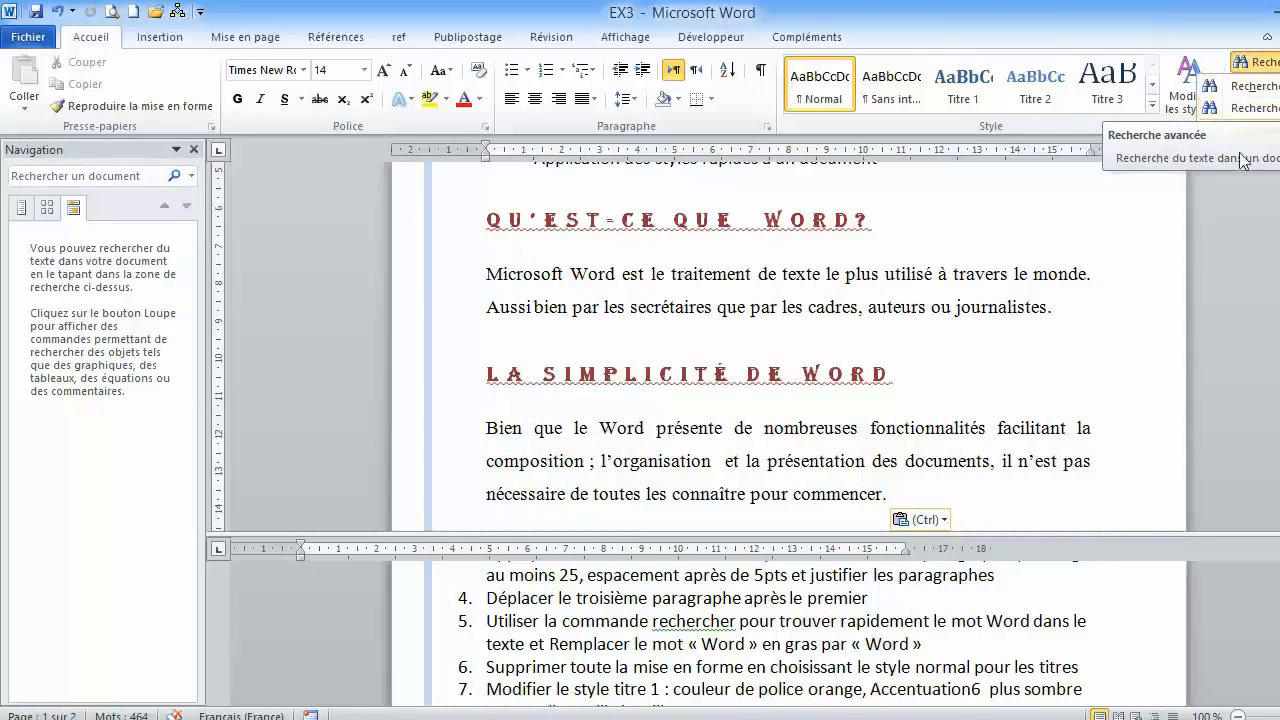
left_click(1220, 195)
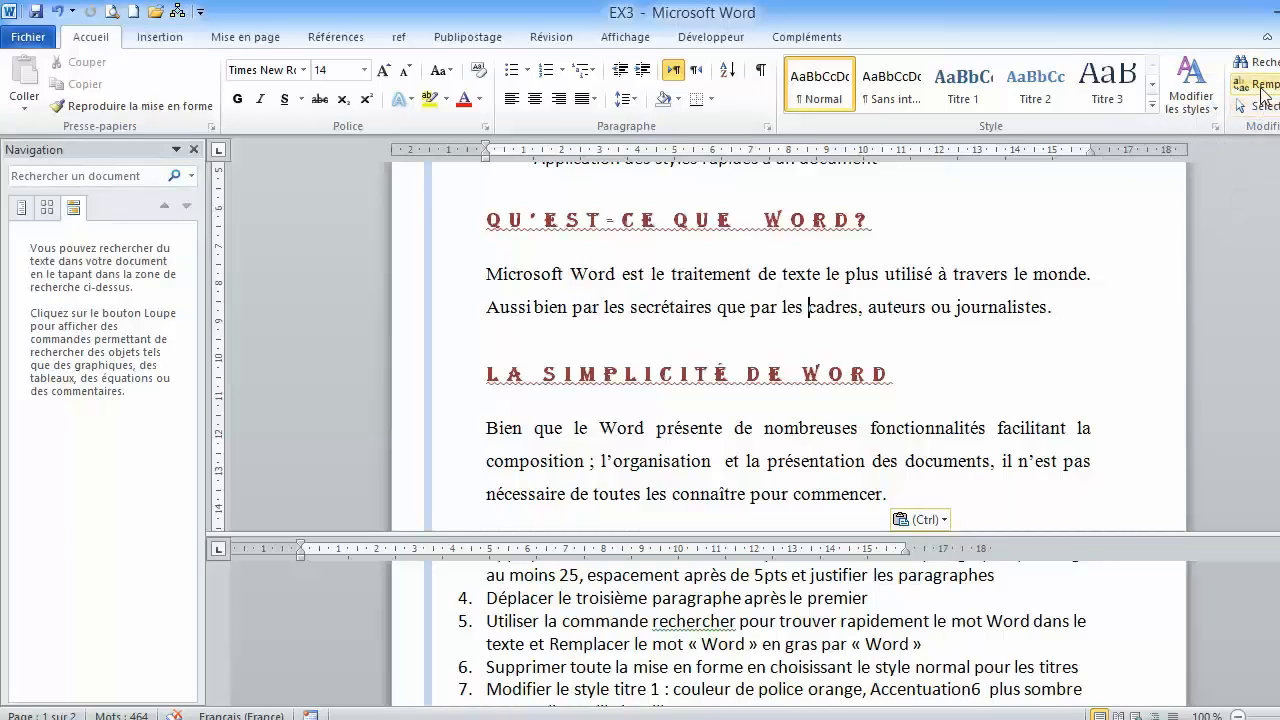
- Set up a find and replace that searches for the word "Word" in bold (Gras) font style
left_click(1264, 91)
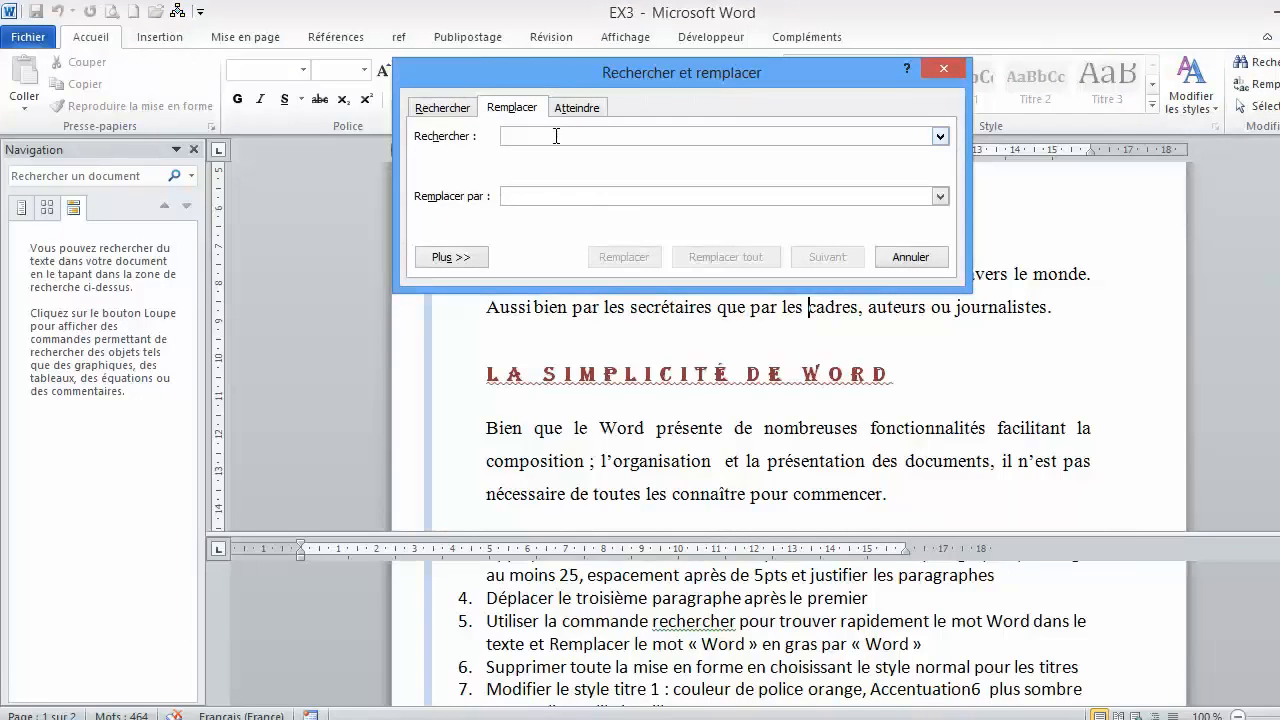
type("Word")
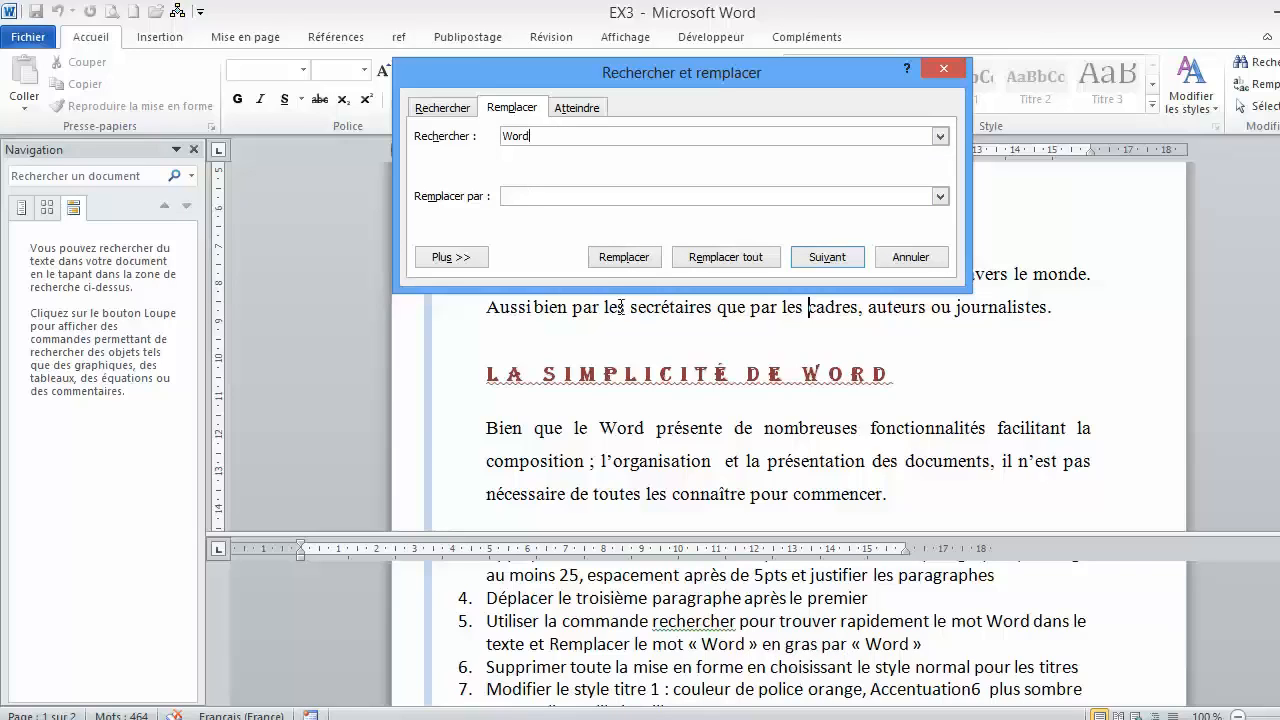
left_click(464, 256)
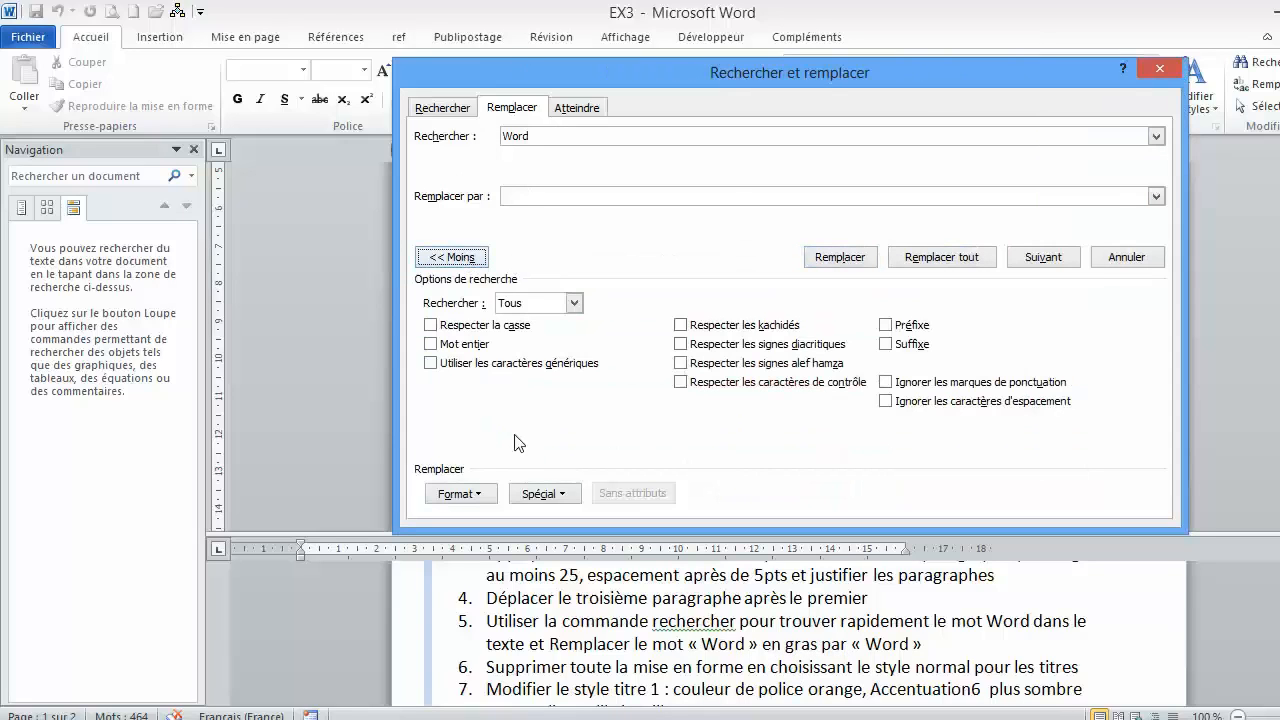
left_click(474, 496)
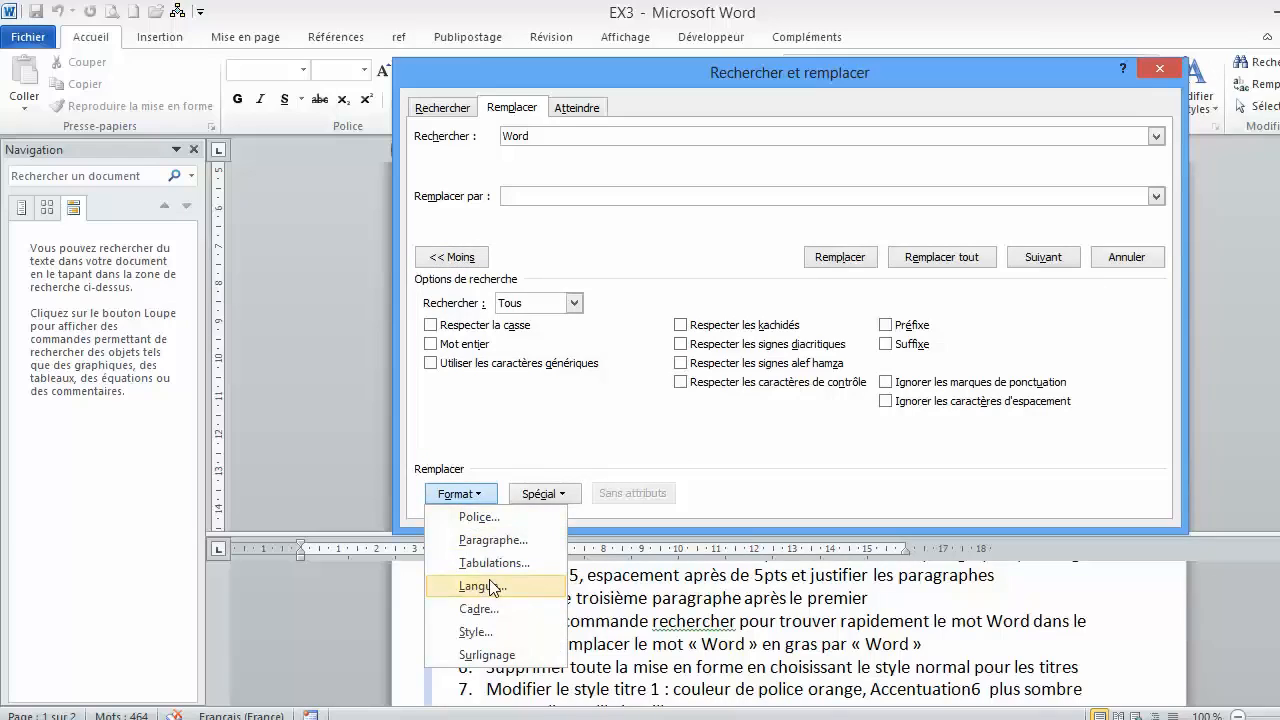
left_click(486, 518)
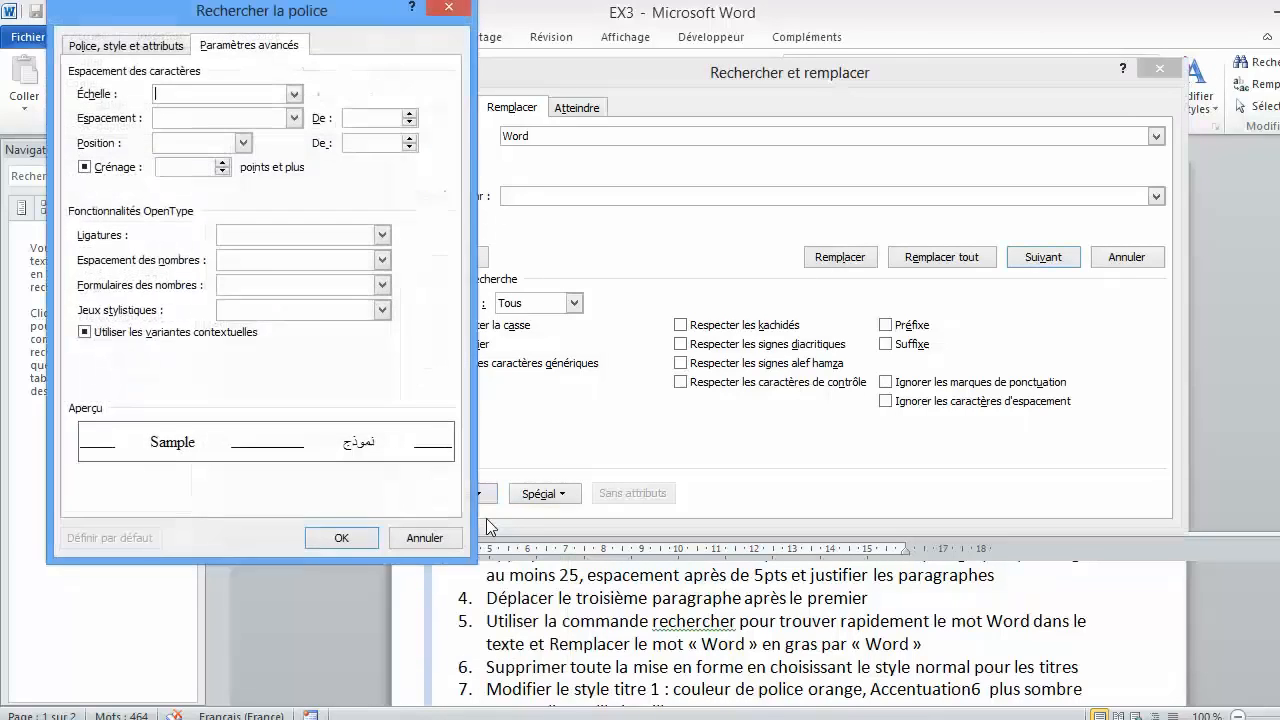
left_click(143, 47)
left_click(318, 155)
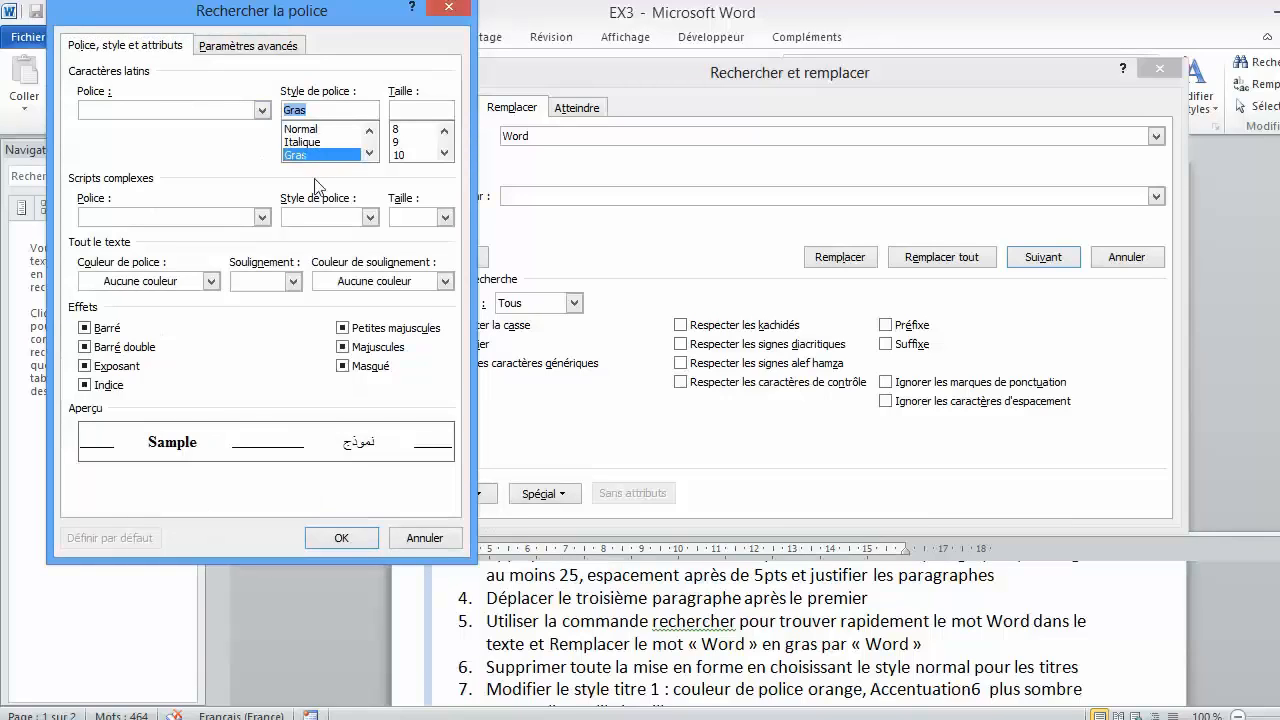
left_click(341, 537)
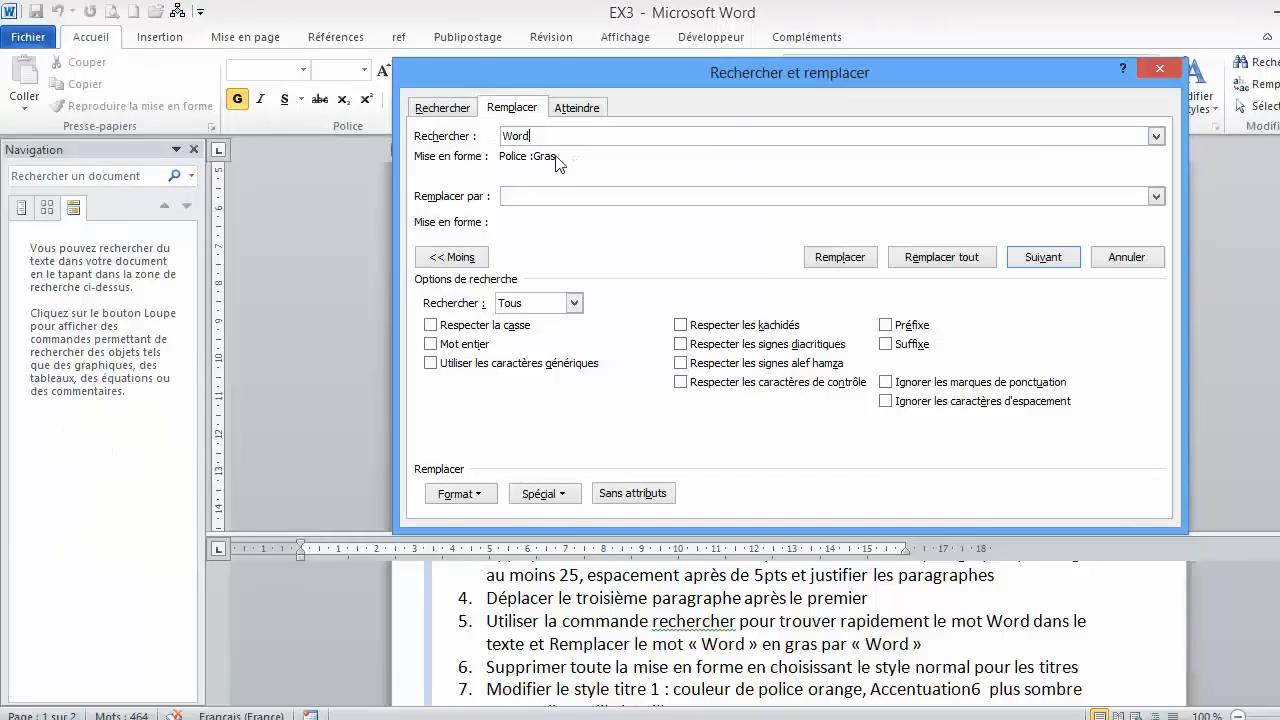
- Set the replacement text to "Word", replace all occurrences and close the find and replace dialog
left_click(523, 197)
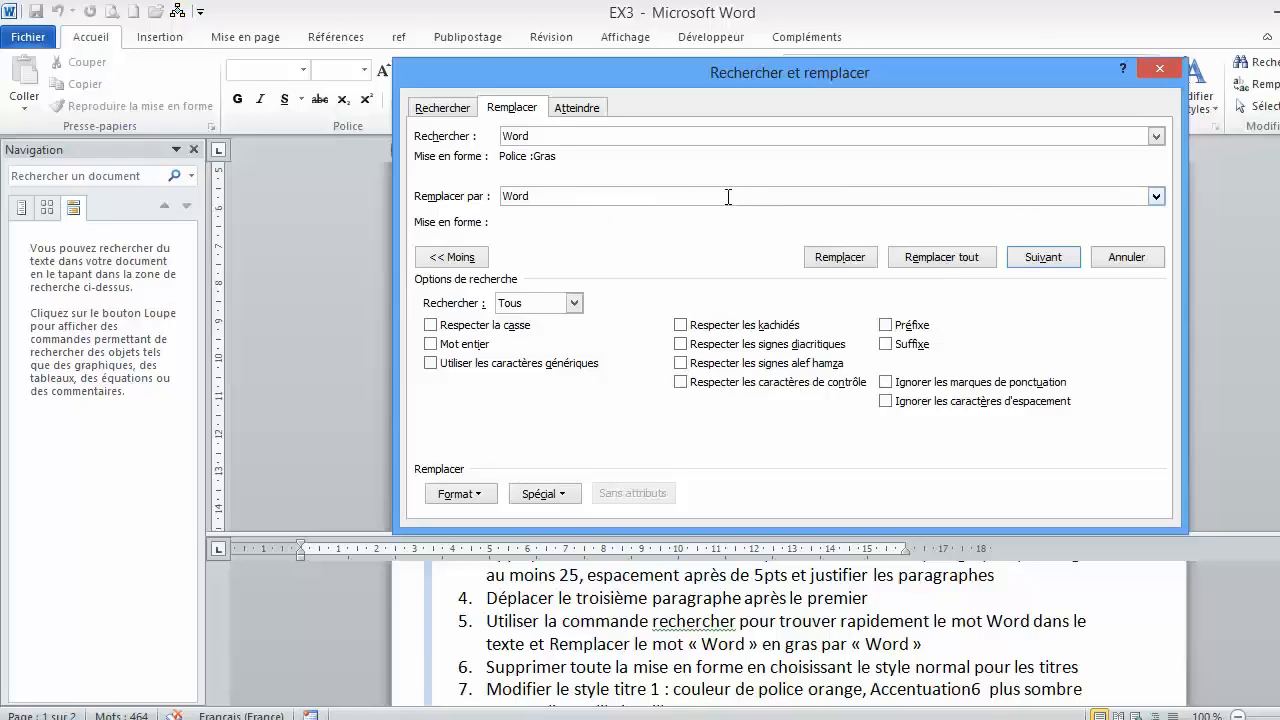
left_click(931, 262)
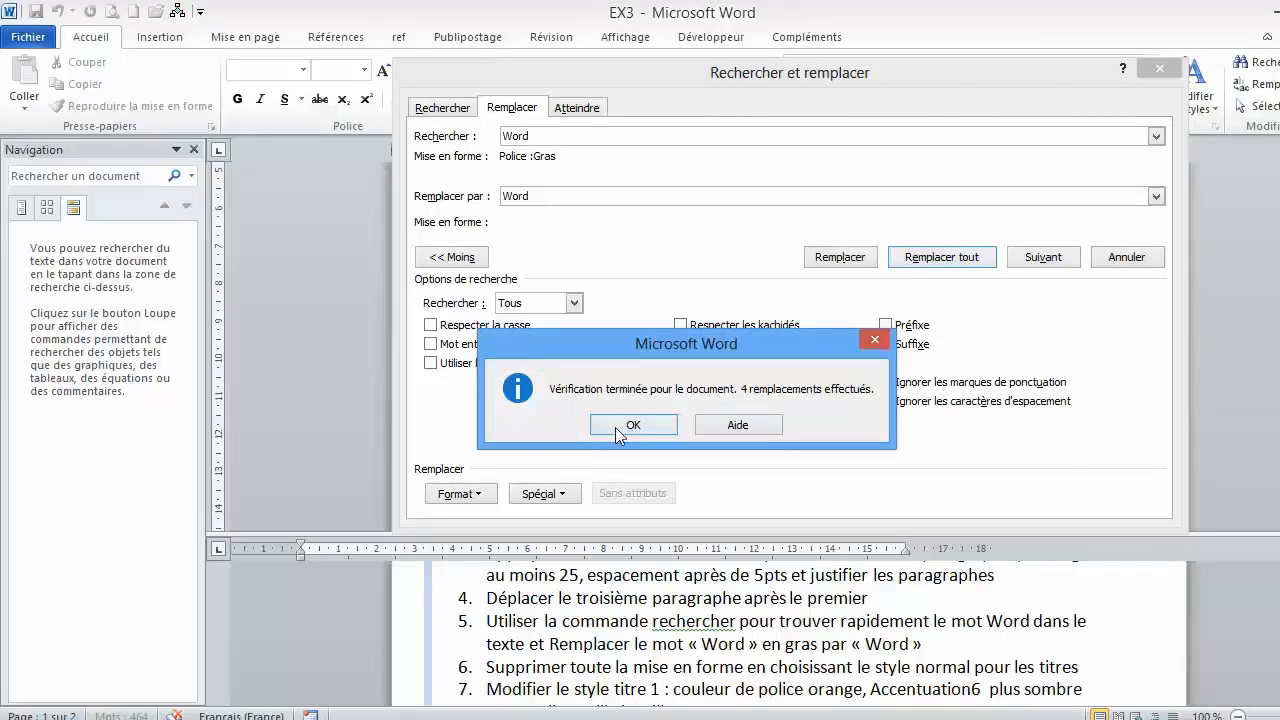
left_click(617, 425)
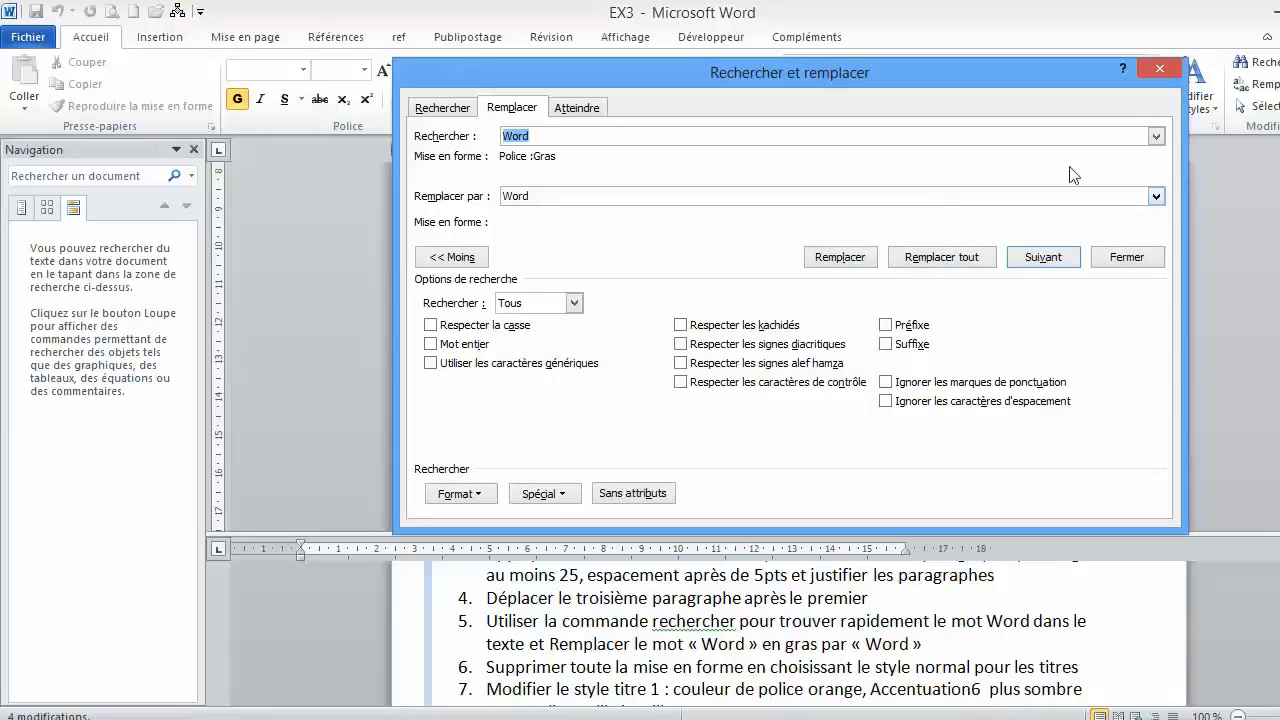
left_click(1130, 258)
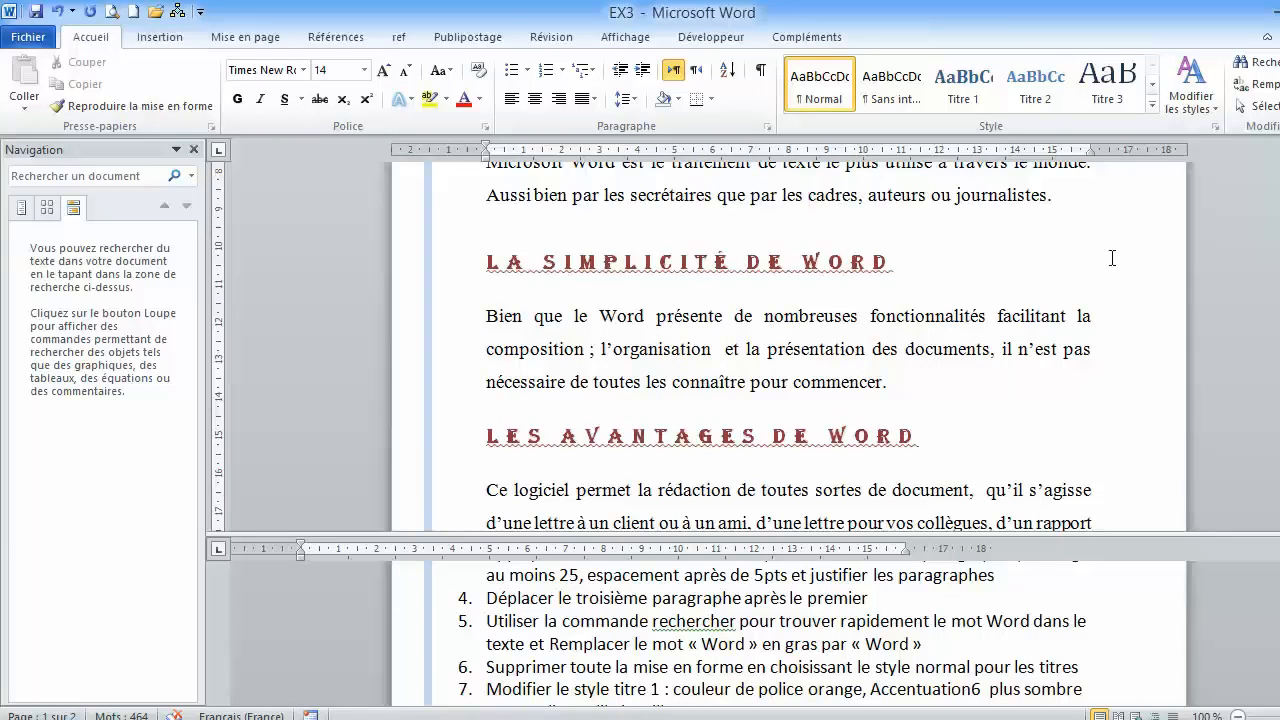
- Review the text after the replacement and examine the quick styles gallery for its clear-formatting option
scroll(650, 340, "up", 6)
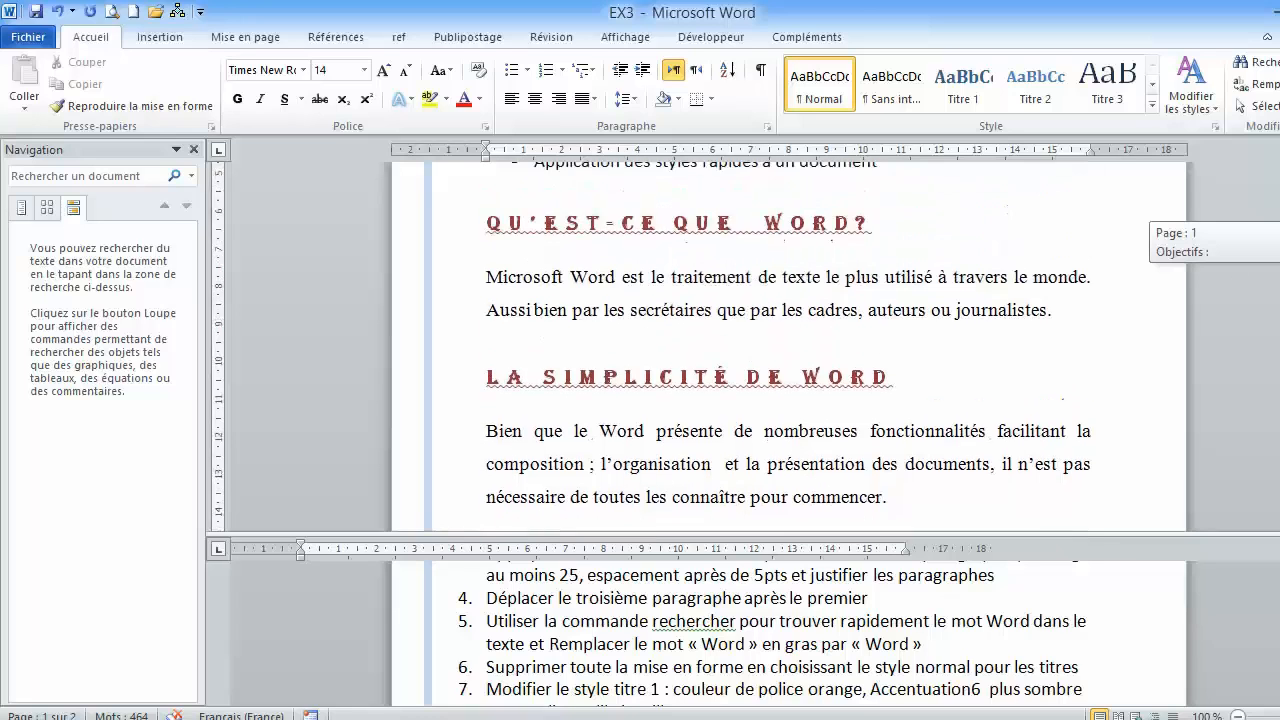
scroll(790, 345, "down", 3)
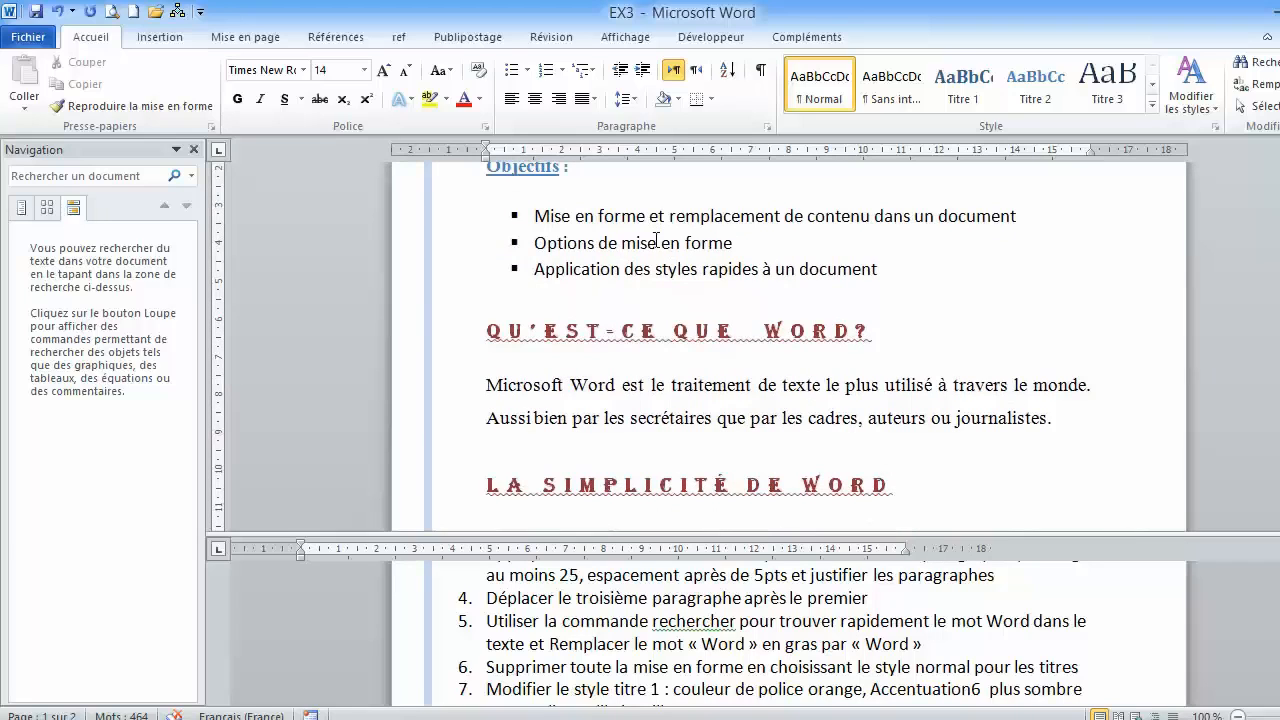
left_click(656, 241)
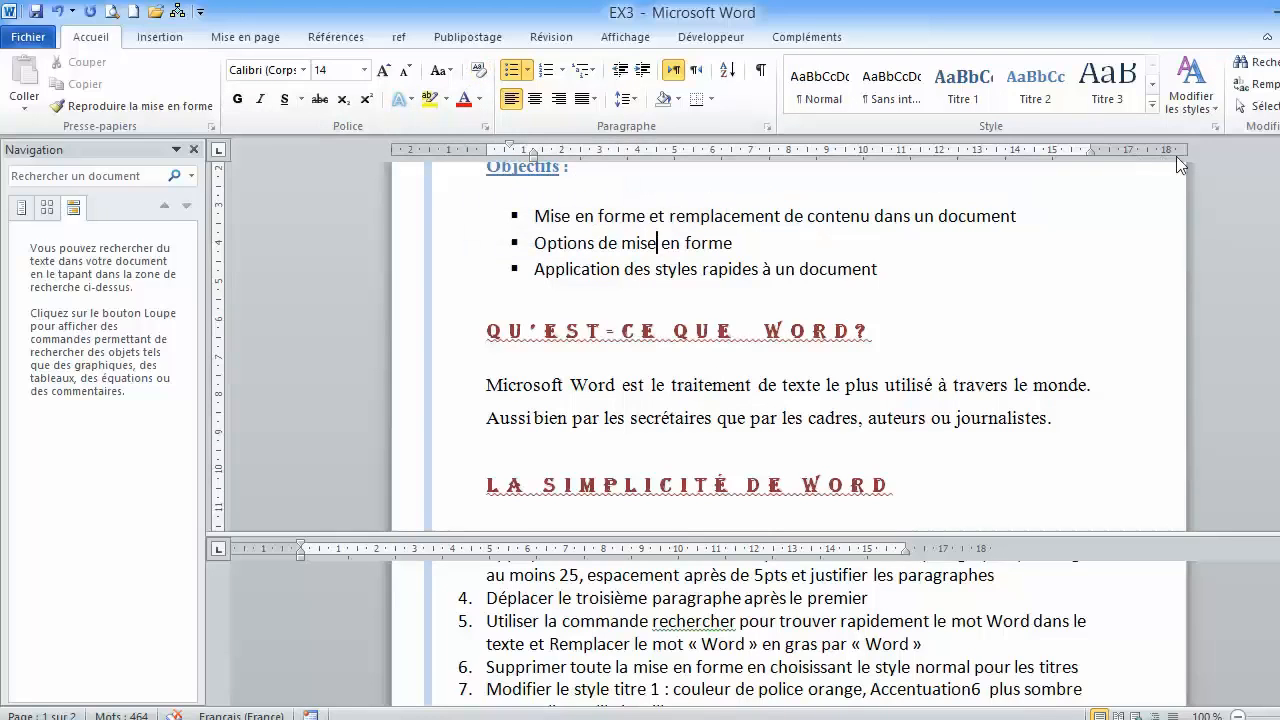
left_click(1152, 105)
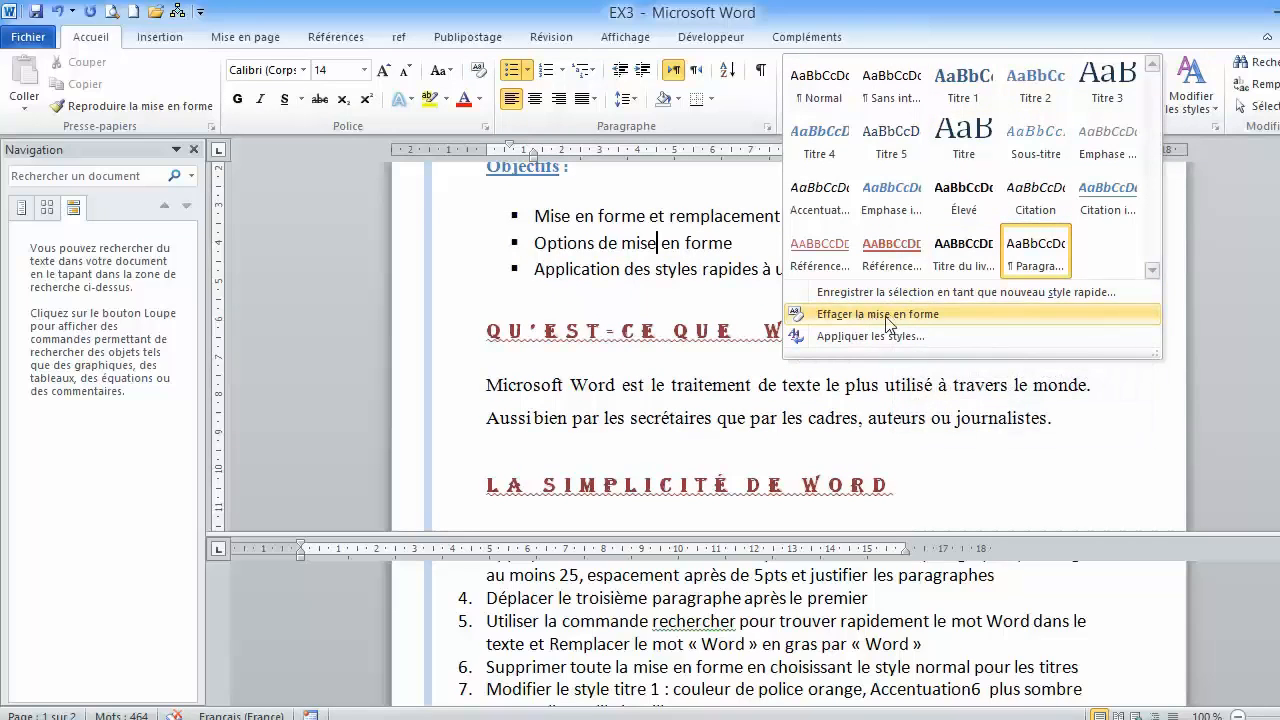
left_click(651, 318)
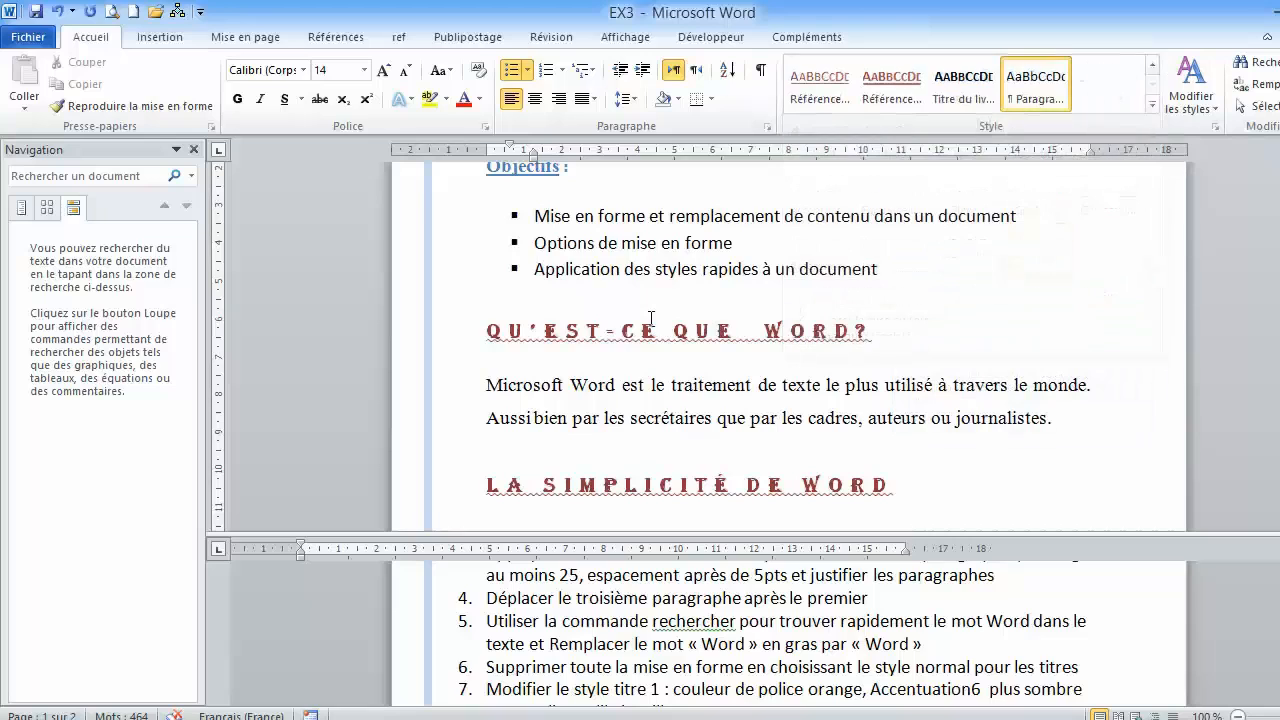
- Clear all formatting from the "Qu'est-ce que Word?" heading through the last paragraph before "Indications"
scroll(651, 318, "down", 1)
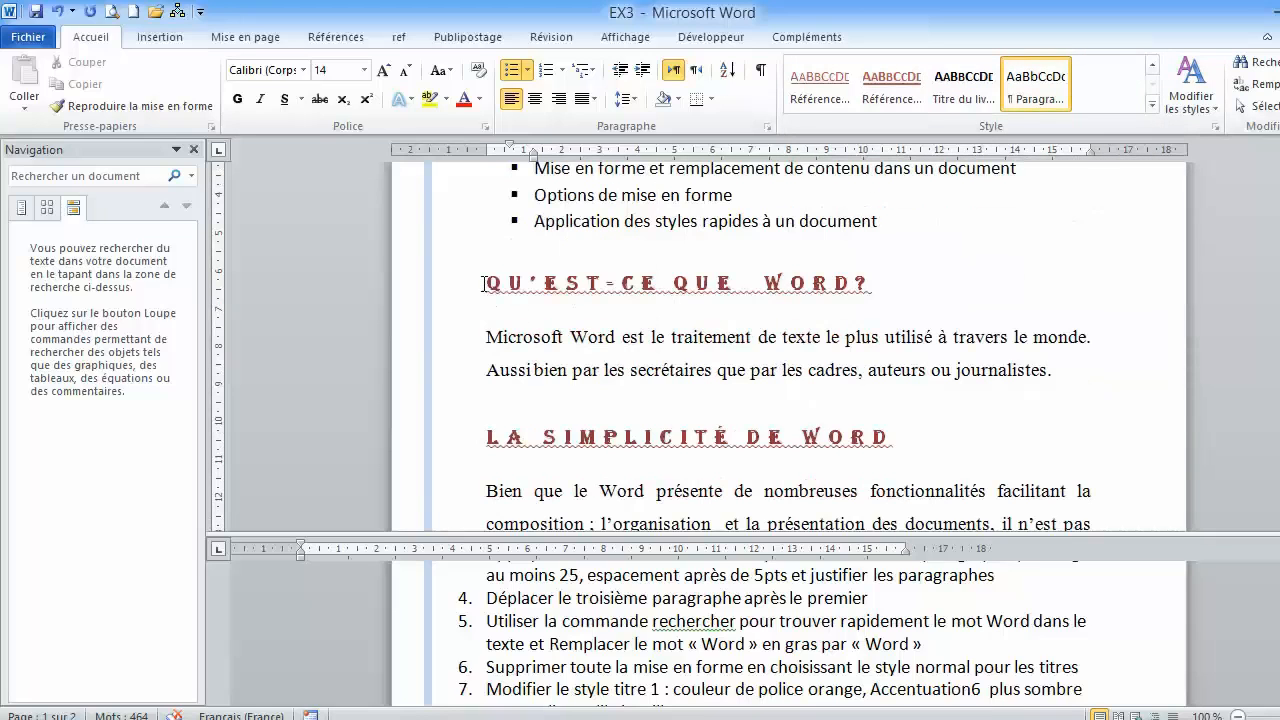
left_click_drag(484, 284, 1010, 308)
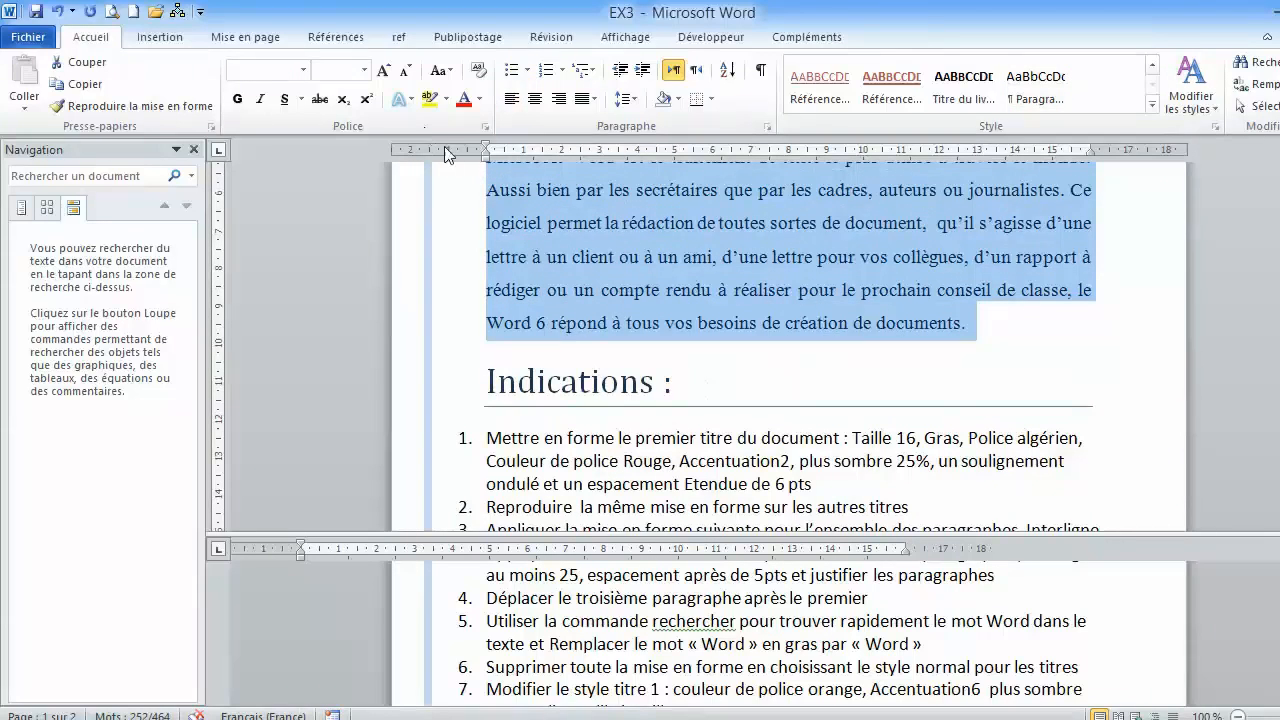
left_click(479, 72)
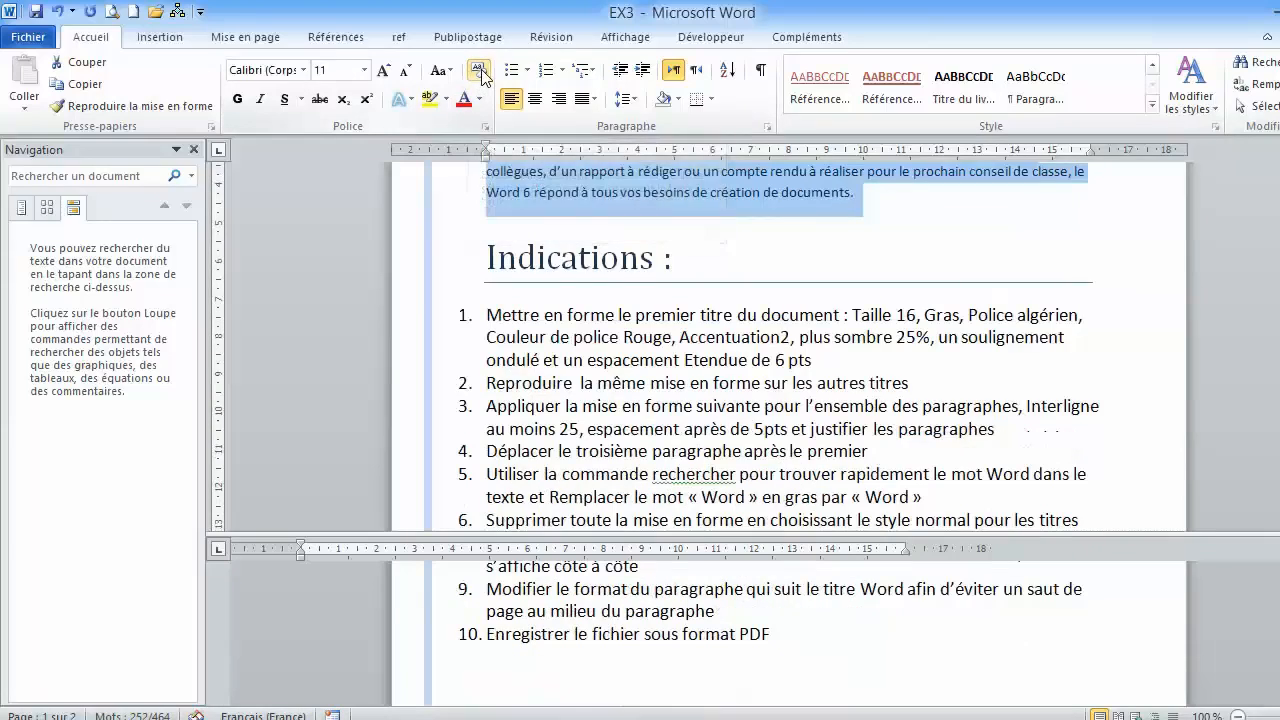
scroll(610, 258, "up", 4)
scroll(614, 263, "up", 10)
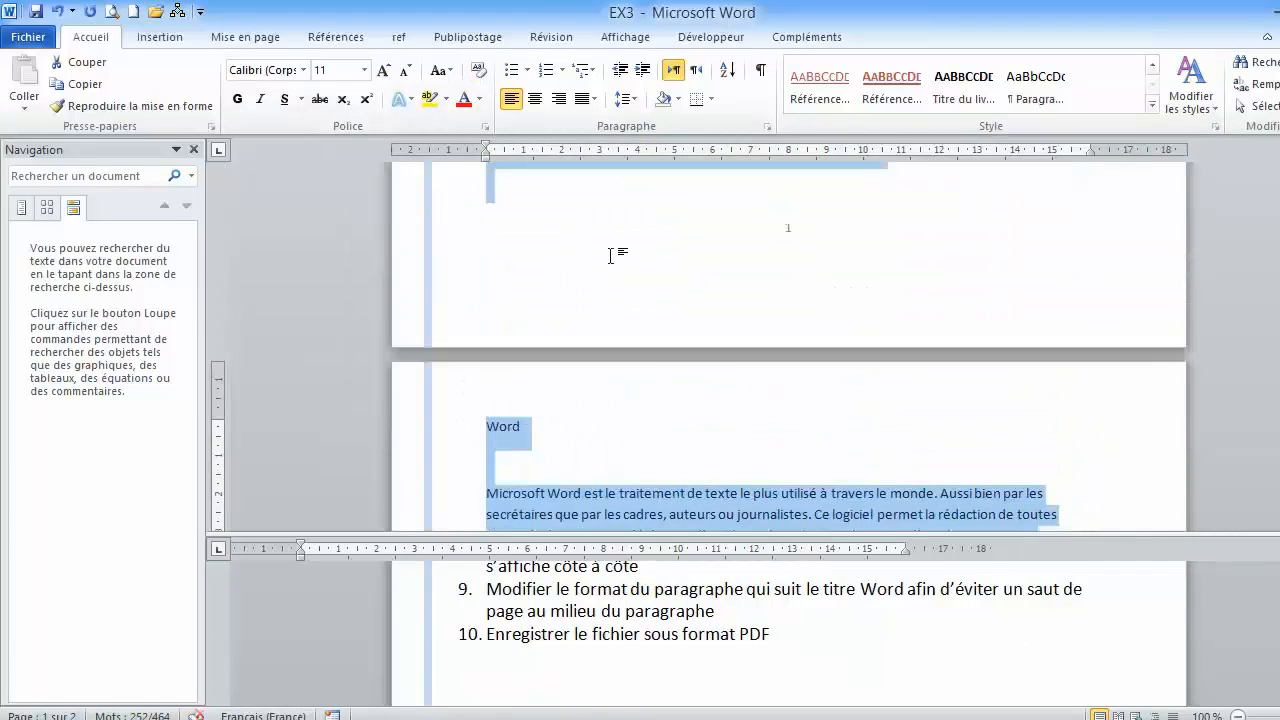
scroll(612, 258, "up", 7)
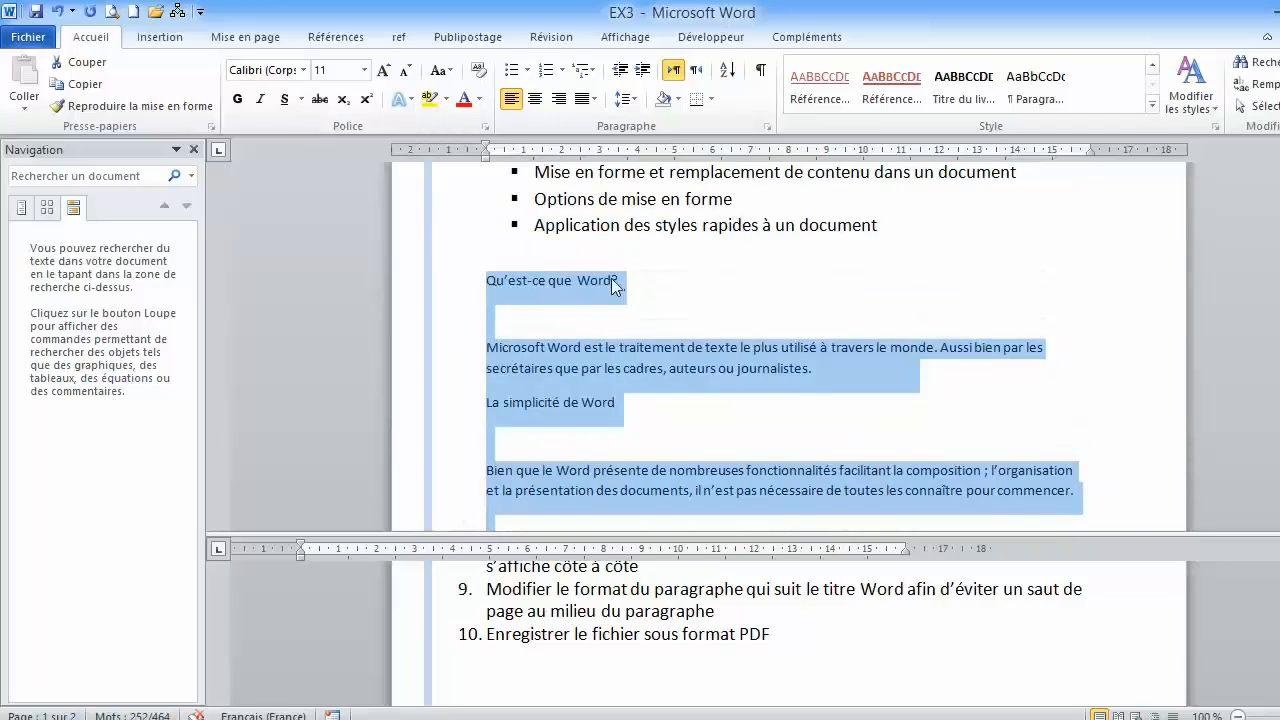
left_click(513, 338)
- Delete the empty lines above the "Word" heading so it directly follows the spelling and grammar sentence
scroll(515, 339, "down", 2)
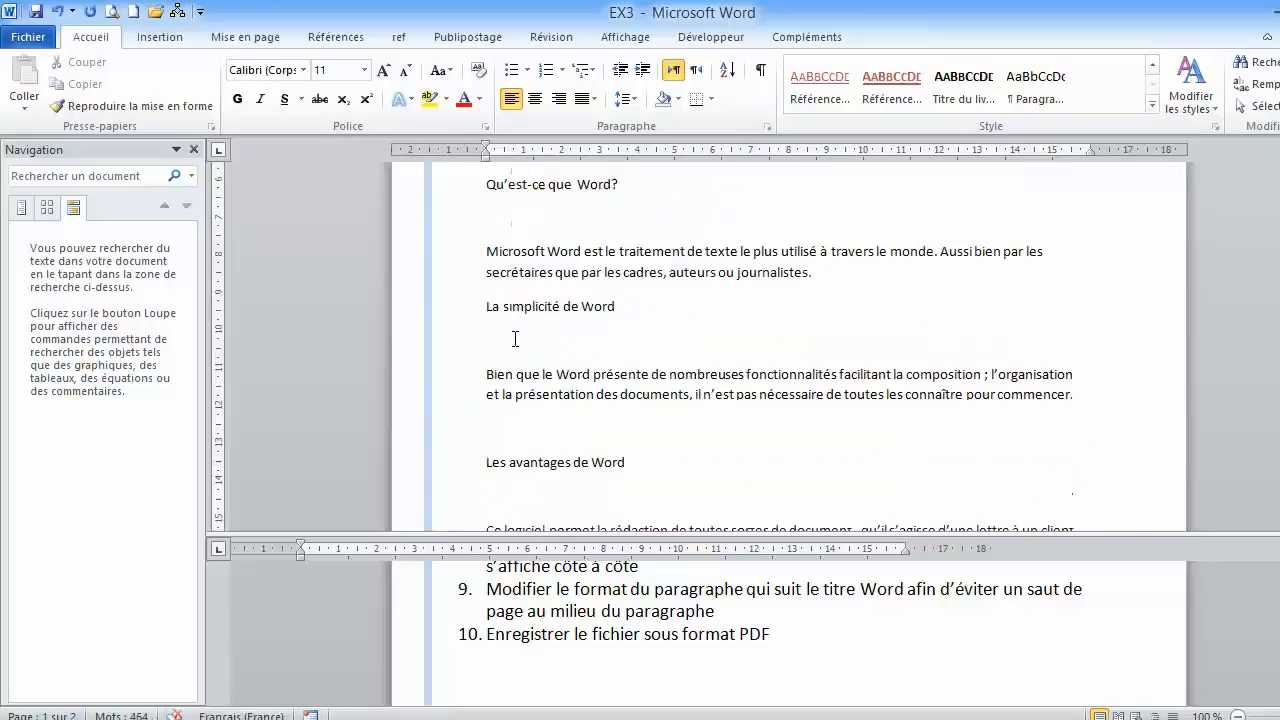
scroll(515, 339, "down", 12)
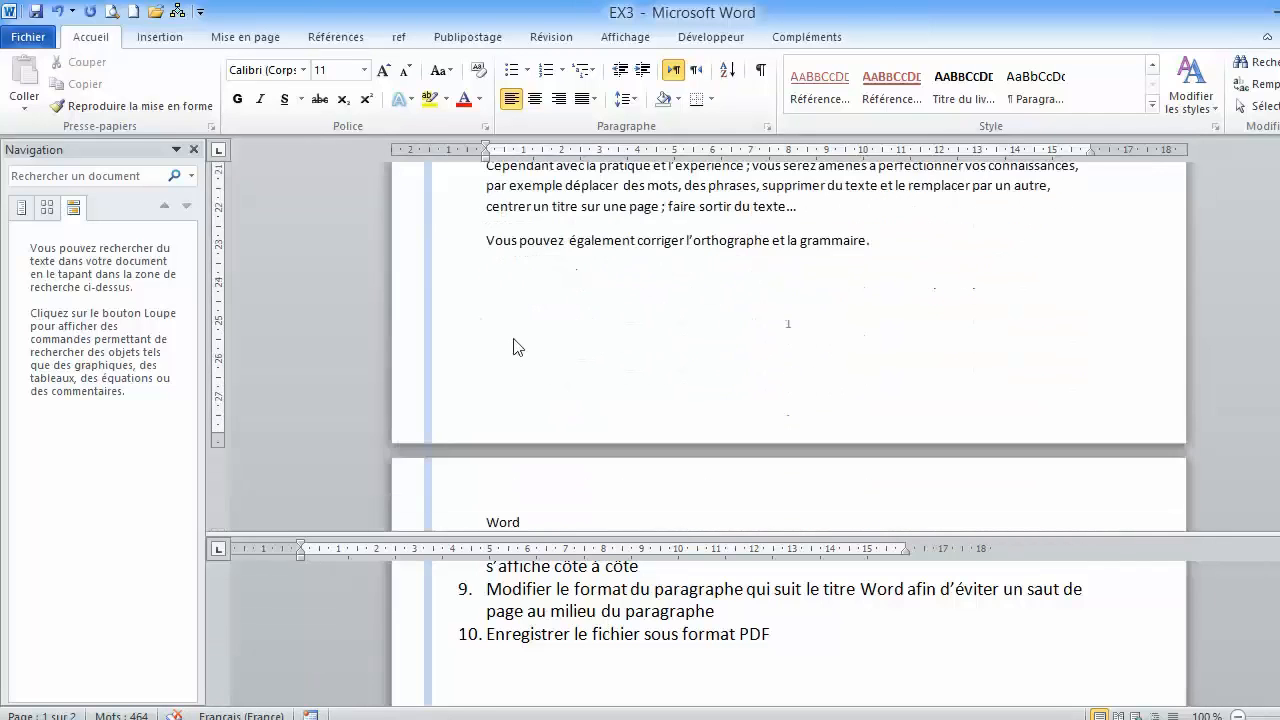
scroll(517, 347, "down", 3)
scroll(514, 346, "up", 3)
left_click(511, 288)
key("Delete")
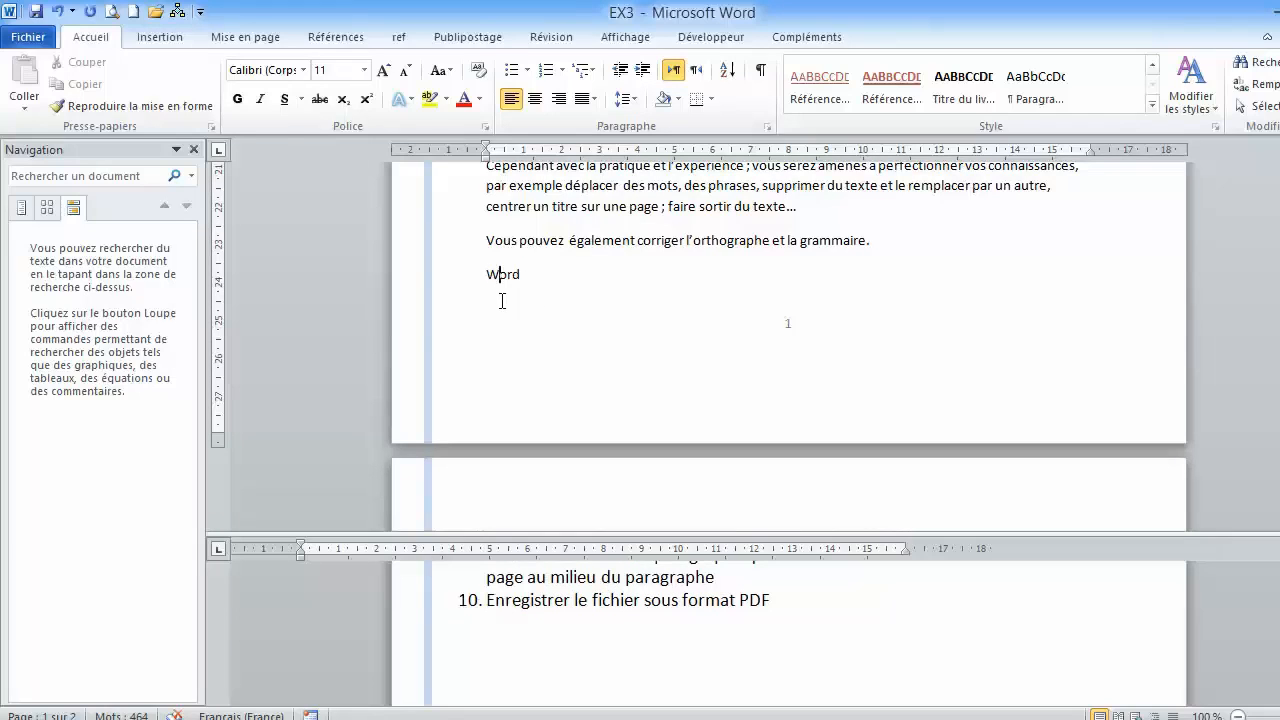
- Remove one empty line above and one below the "Usage et fonction" heading
scroll(523, 317, "up", 6)
left_click(518, 318)
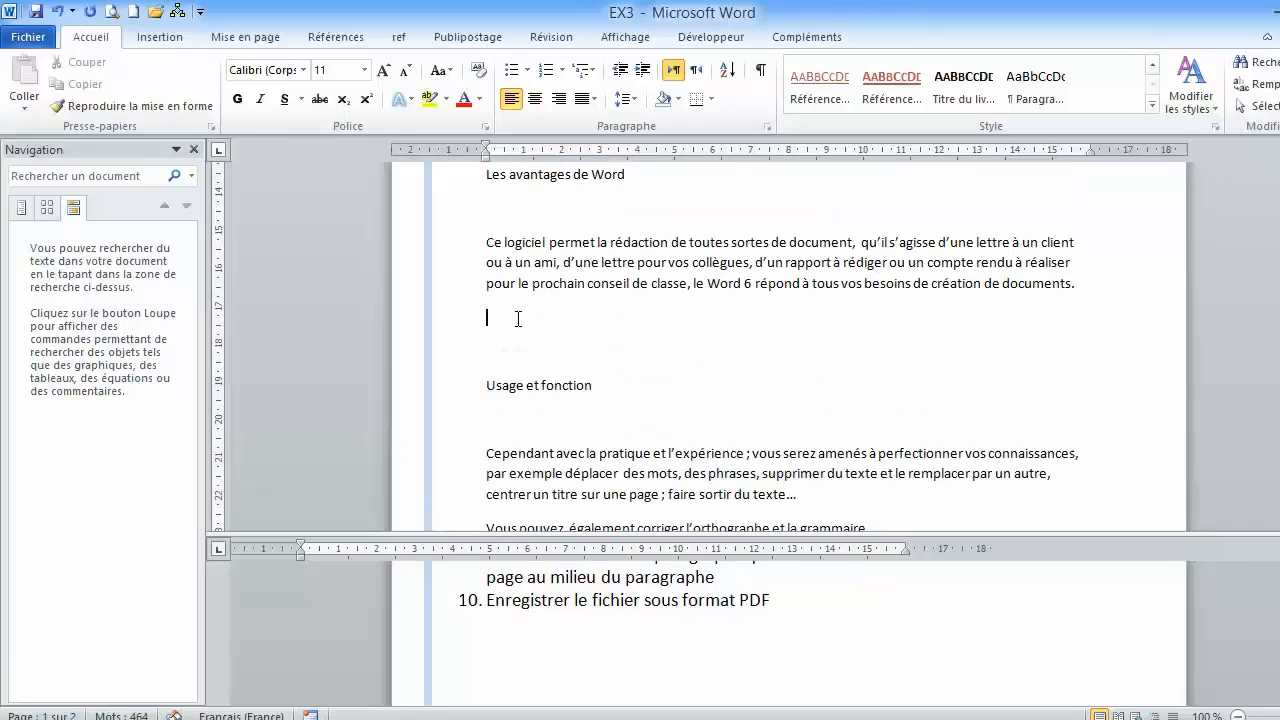
key("Delete")
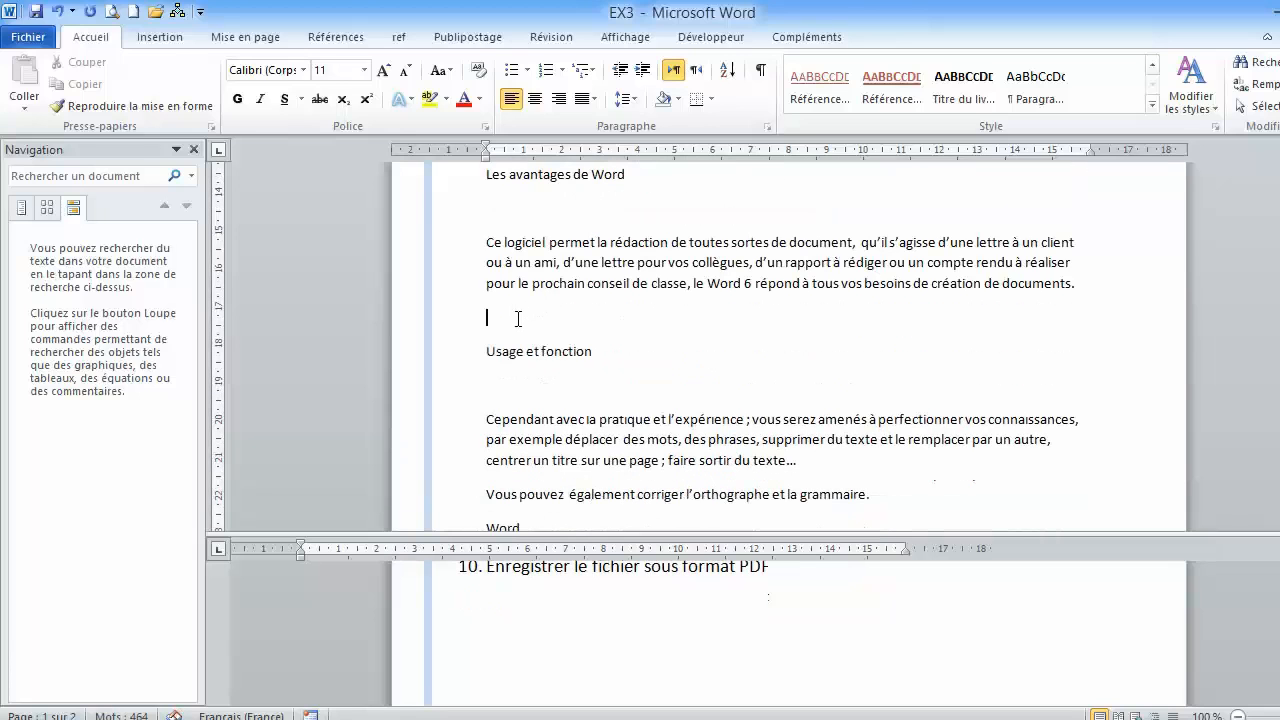
key("Delete")
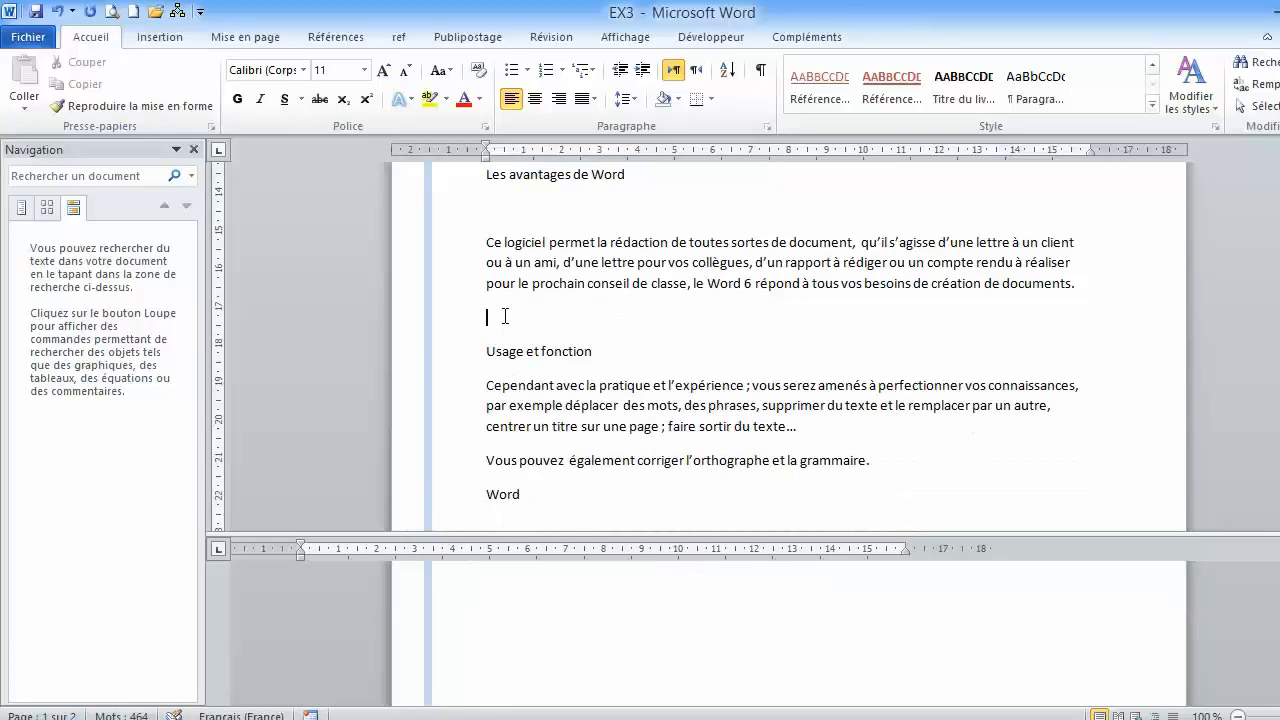
- Delete the empty line below the "Les avantages de Word" and "La simplicité de Word" headings
scroll(507, 260, "up", 3)
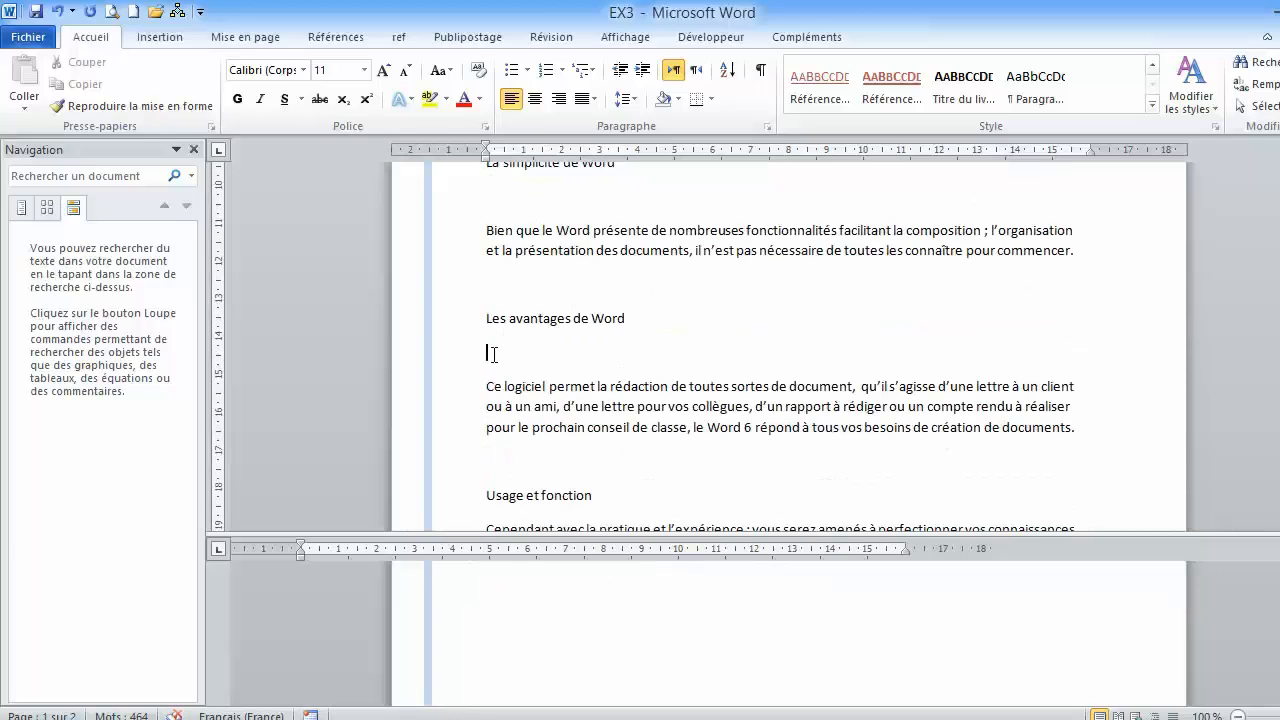
key("Delete")
scroll(493, 350, "up", 3)
key("Delete")
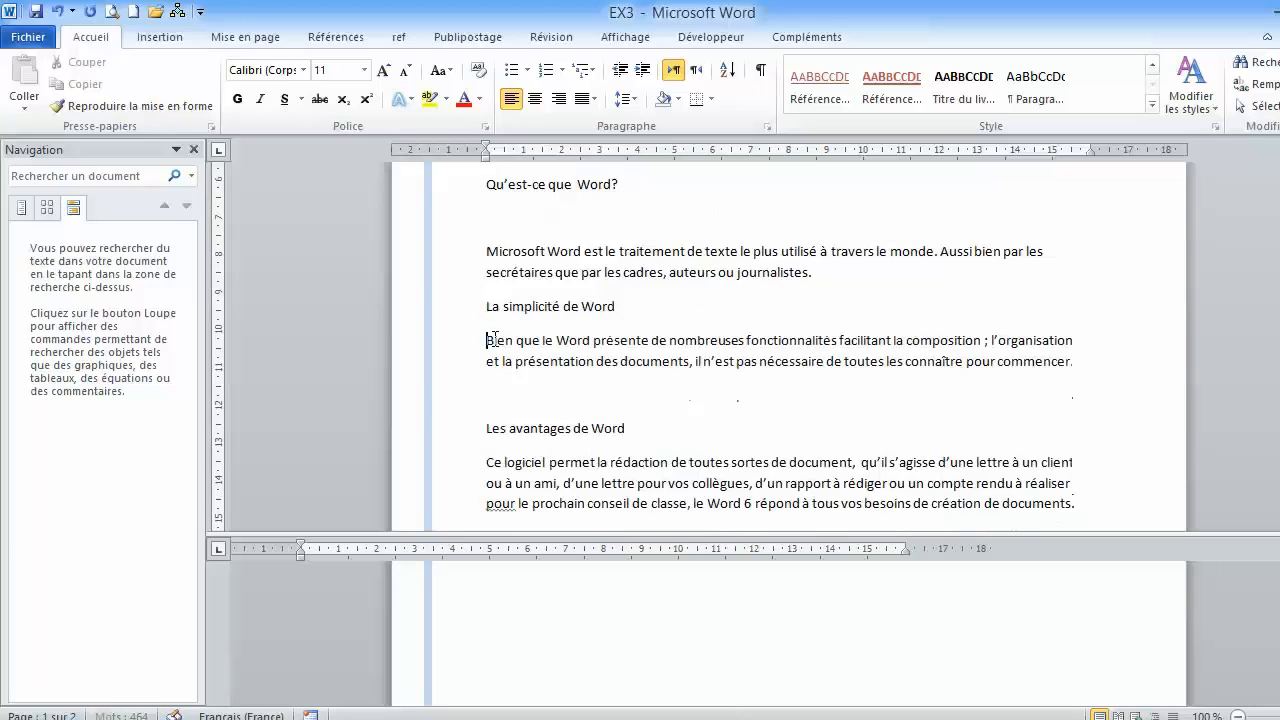
- Insert an empty line below the "Usage et fonction" heading to push the last paragraph across the page break
scroll(551, 349, "down", 11)
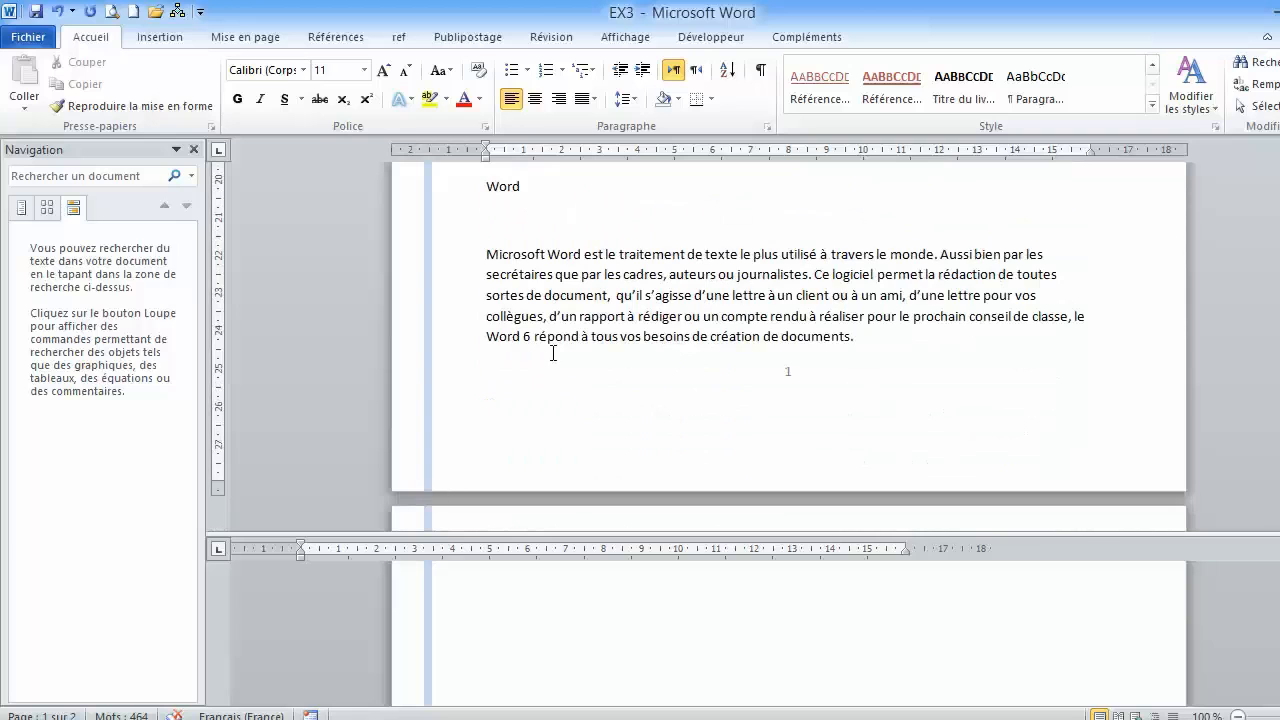
scroll(553, 353, "down", 4)
scroll(553, 353, "up", 11)
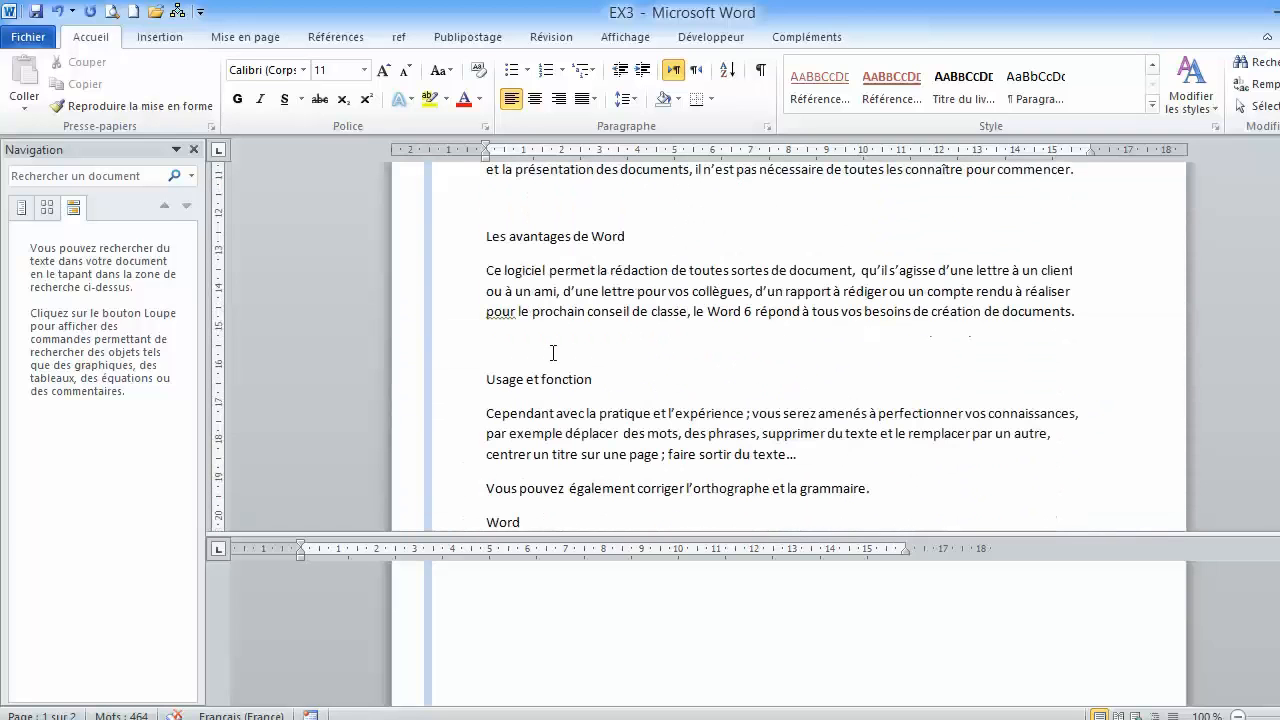
key("Return")
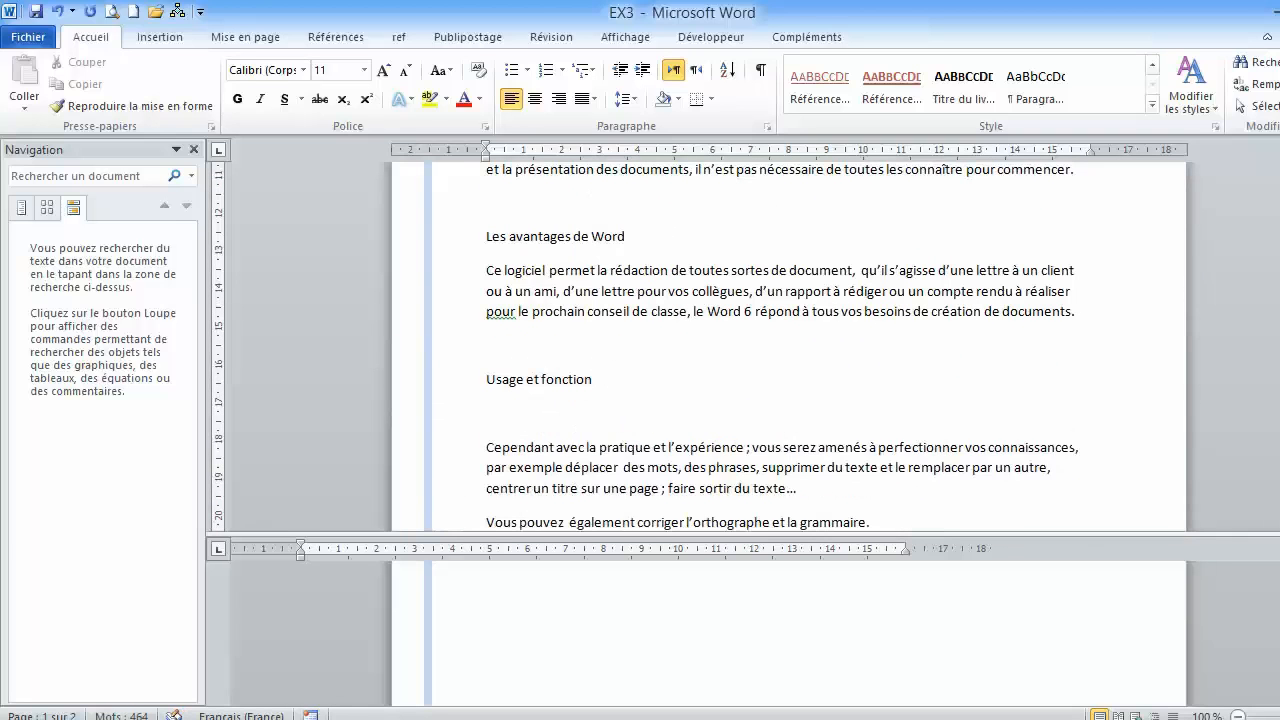
- Check how the paragraph under "Word" breaks across the pages and read instructions 8 to 10
scroll(605, 382, "down", 10)
scroll(790, 345, "up", 6)
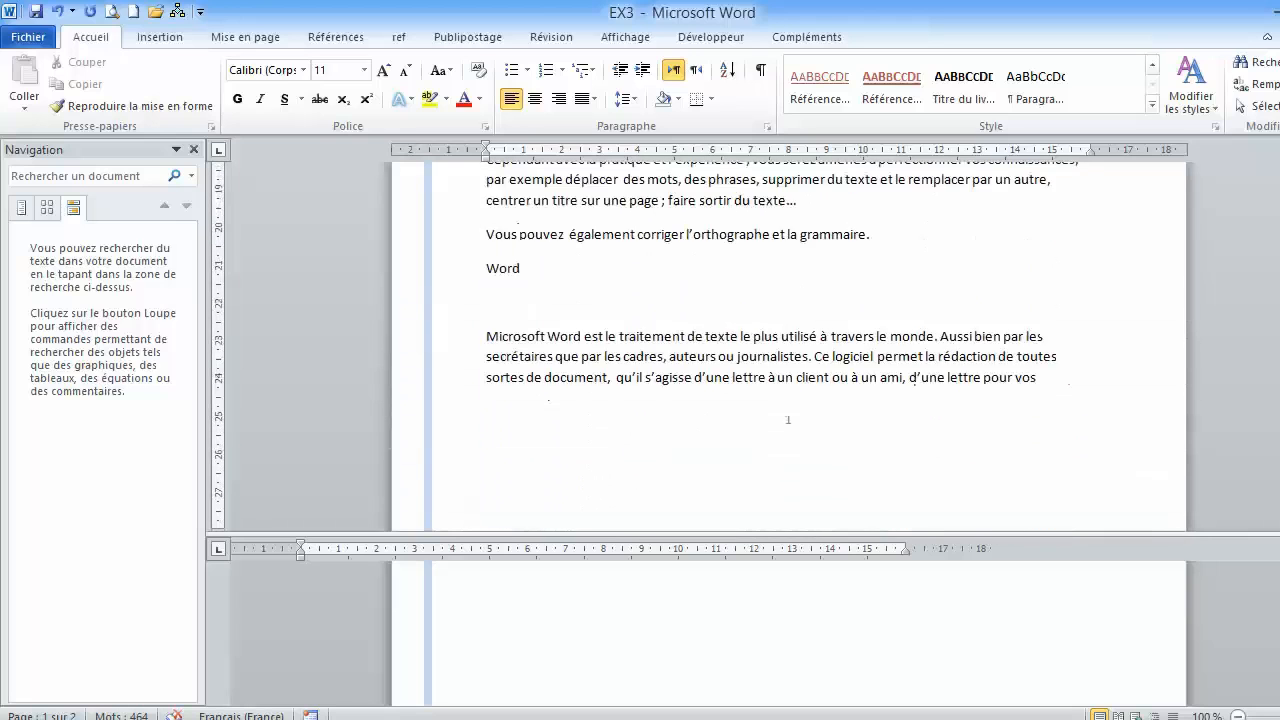
scroll(790, 345, "down", 4)
scroll(790, 345, "up", 3)
scroll(790, 345, "up", 1)
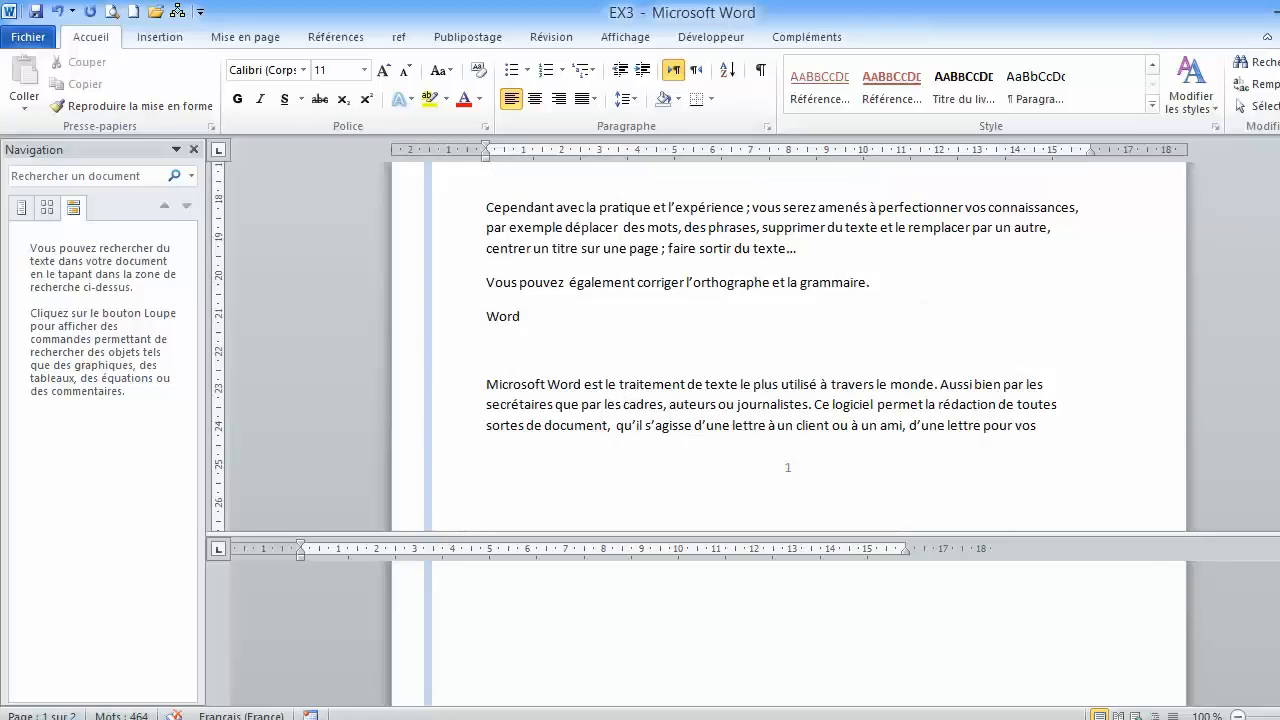
mouse_move(1279, 618)
left_mouse_down()
mouse_move(1279, 597)
mouse_move(1279, 608)
left_mouse_up()
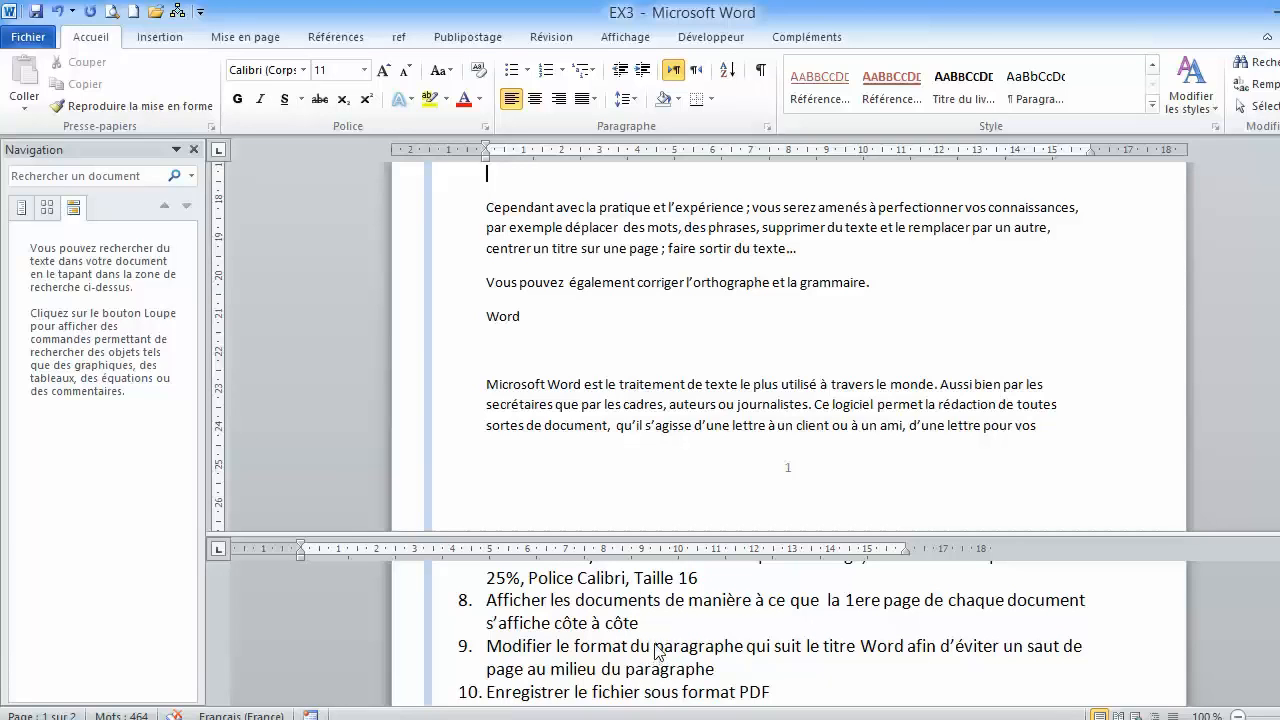
- Open the Titre 1 style for modification, keeping instruction 7 readable beside its settings
scroll(660, 647, "down", 1)
scroll(660, 647, "up", 2)
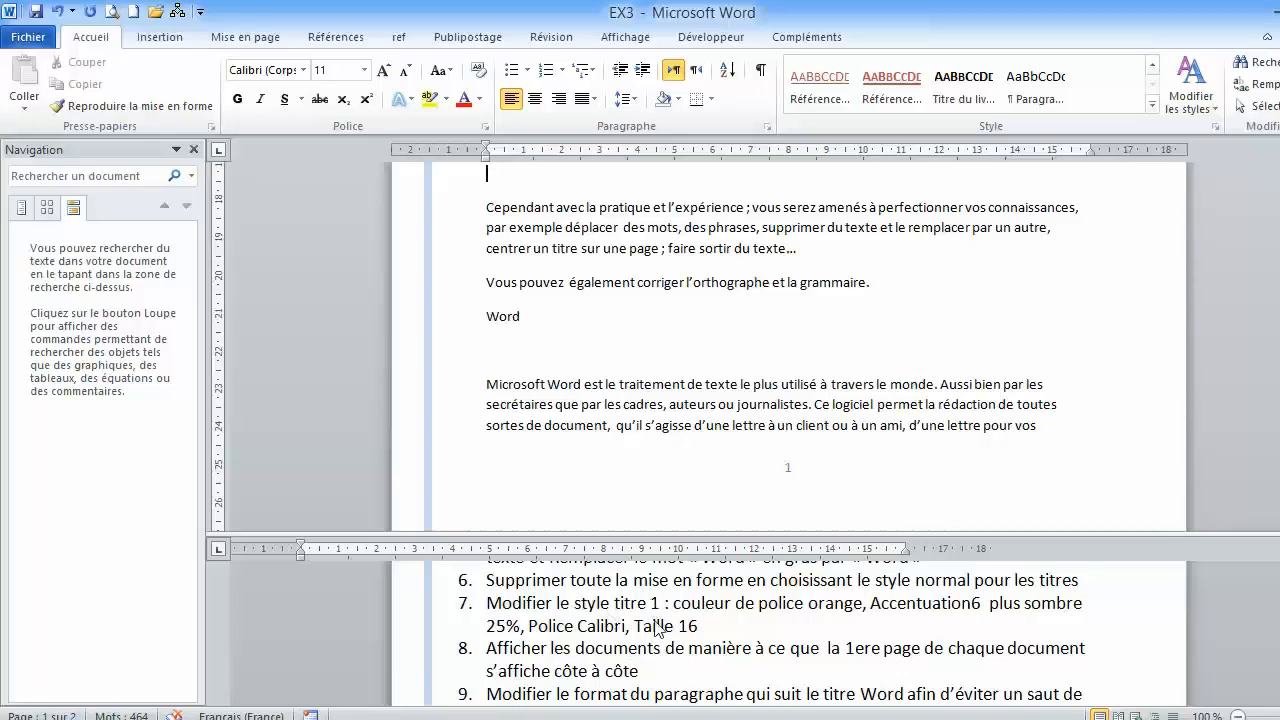
scroll(553, 217, "up", 10)
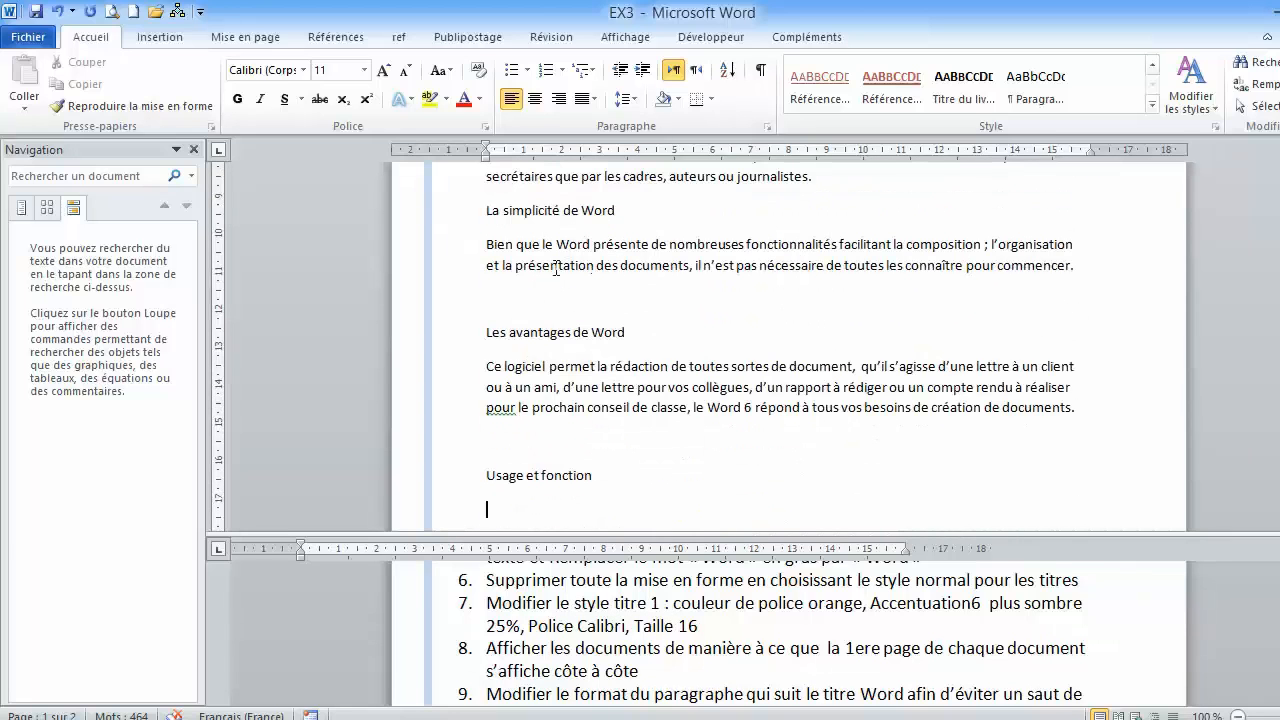
scroll(573, 261, "down", 1)
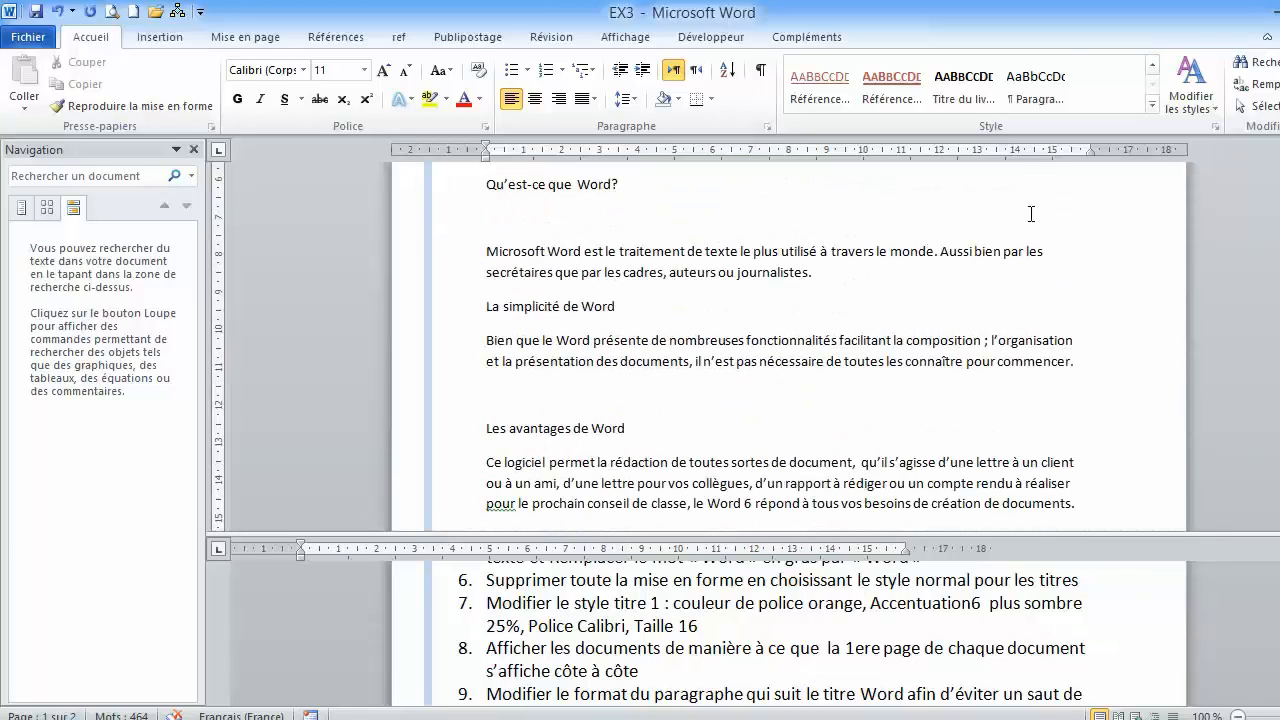
left_click(1215, 126)
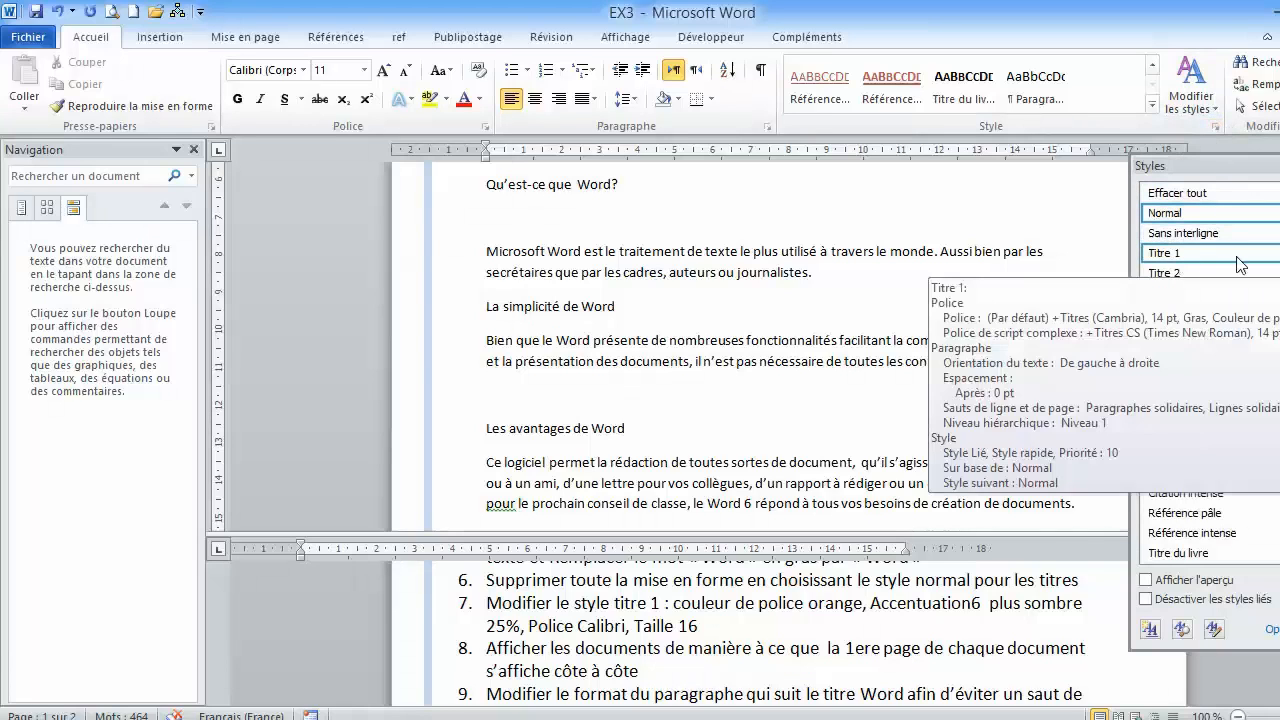
left_click(1278, 253)
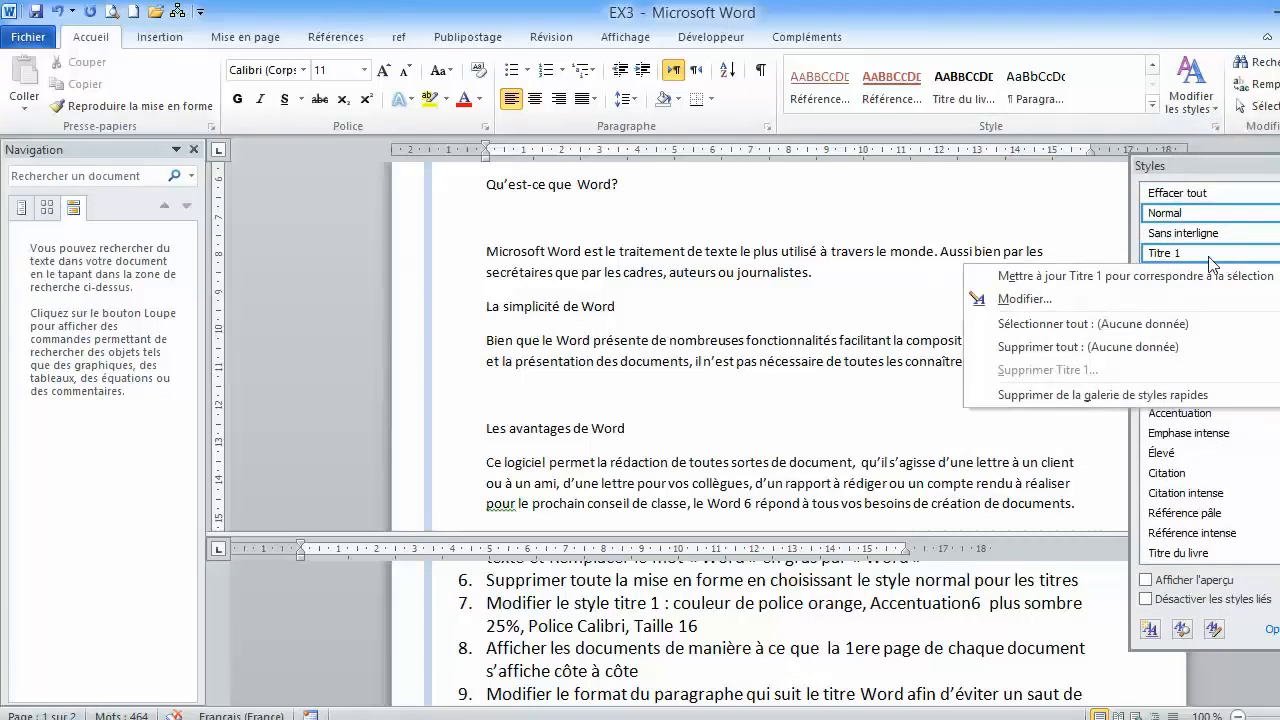
left_click(1016, 299)
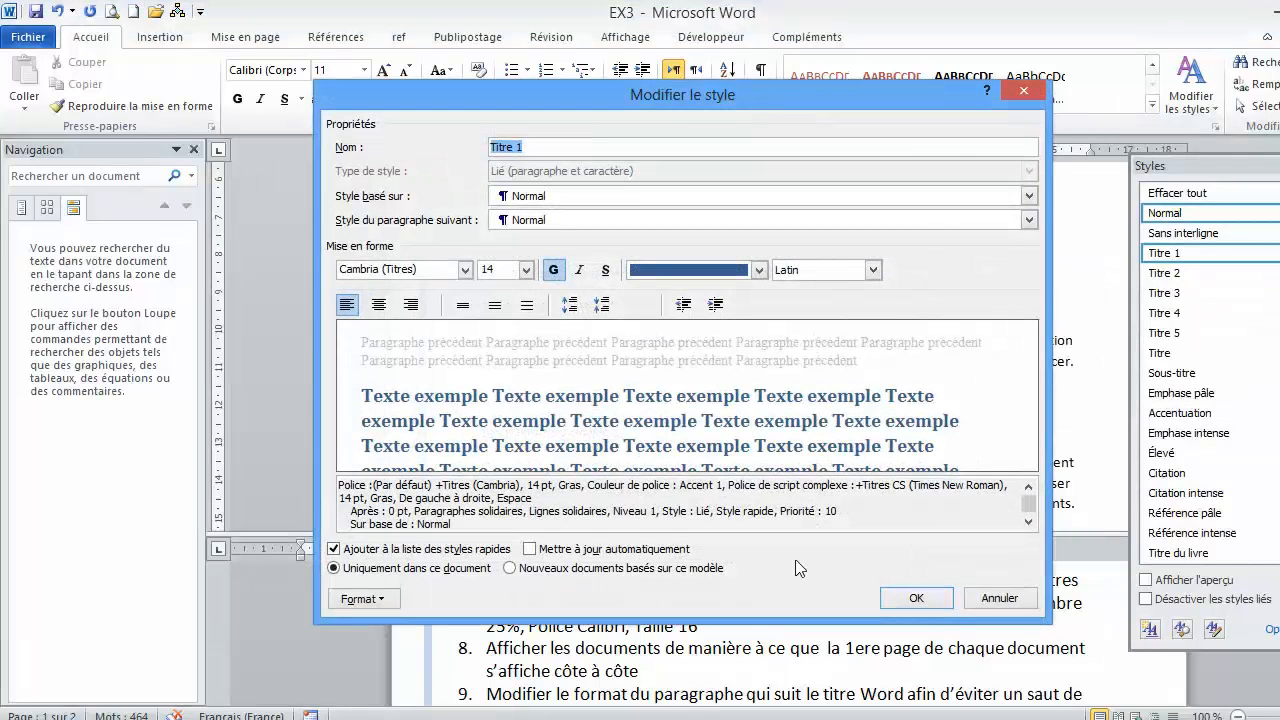
left_click_drag(781, 92, 755, 8)
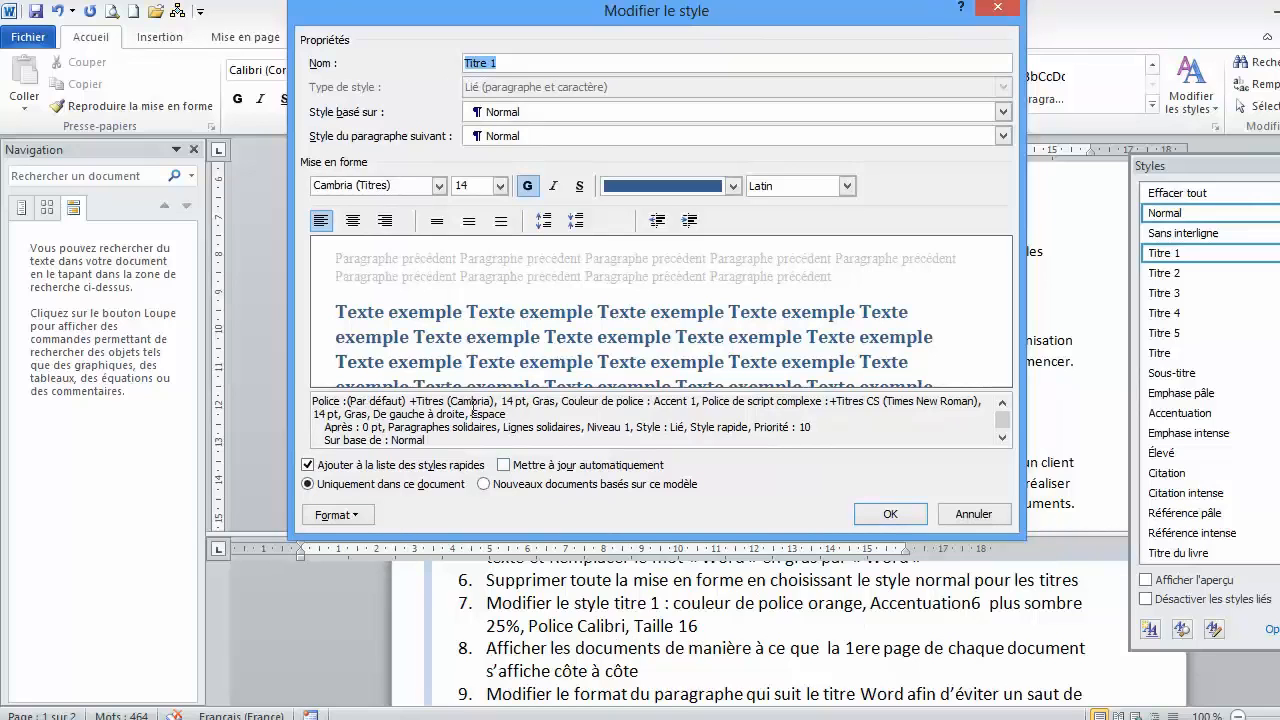
- Set the font colour of the Titre 1 style to orange, Accentuation6, plus sombre 25%
left_click(357, 520)
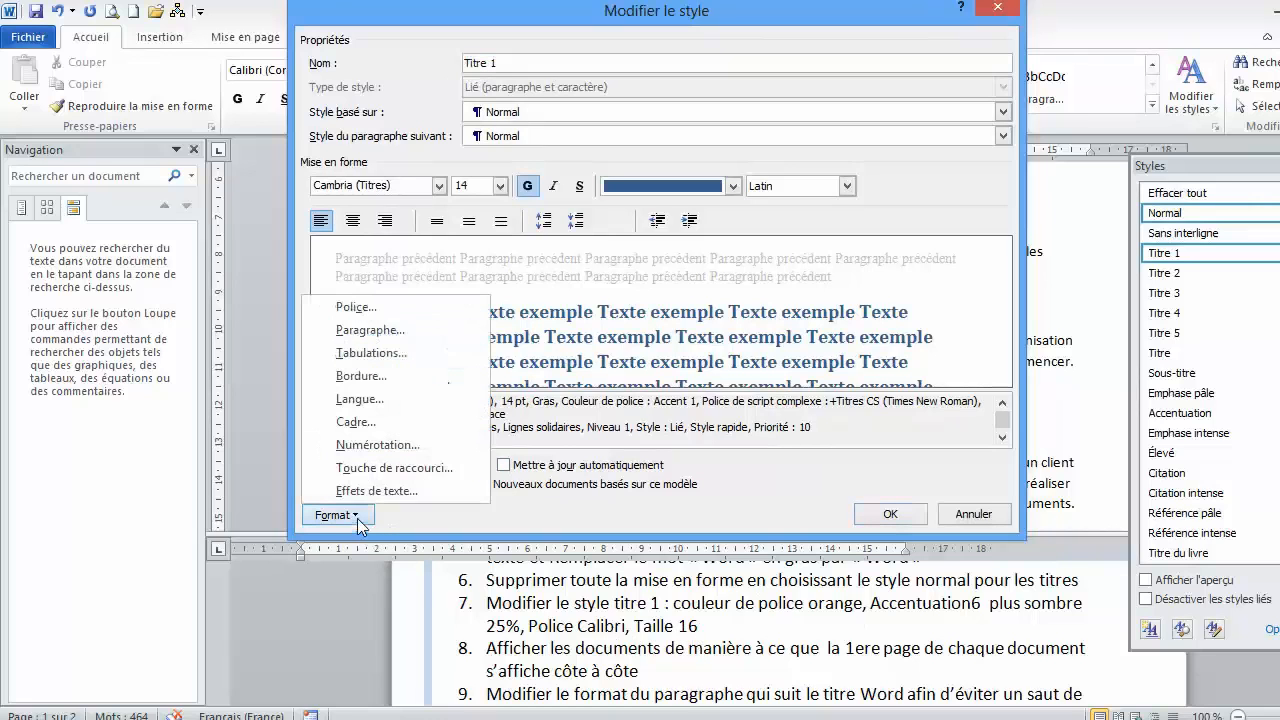
left_click(356, 307)
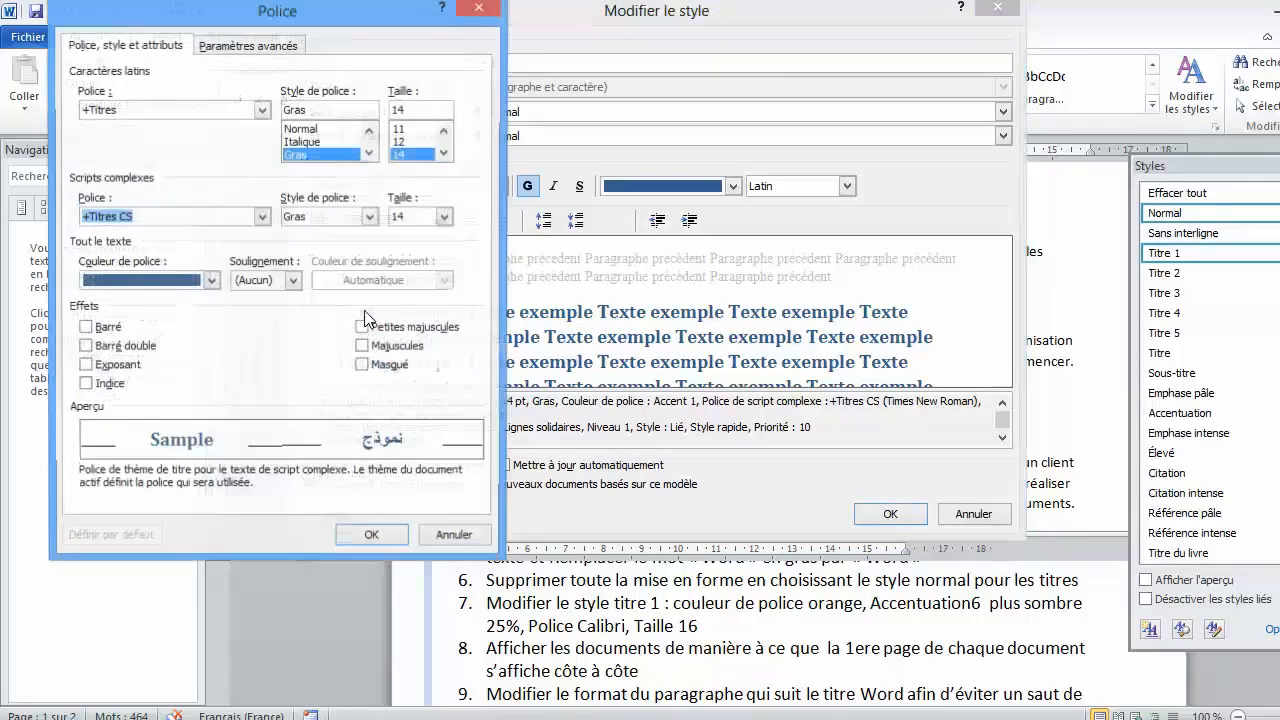
left_click(211, 282)
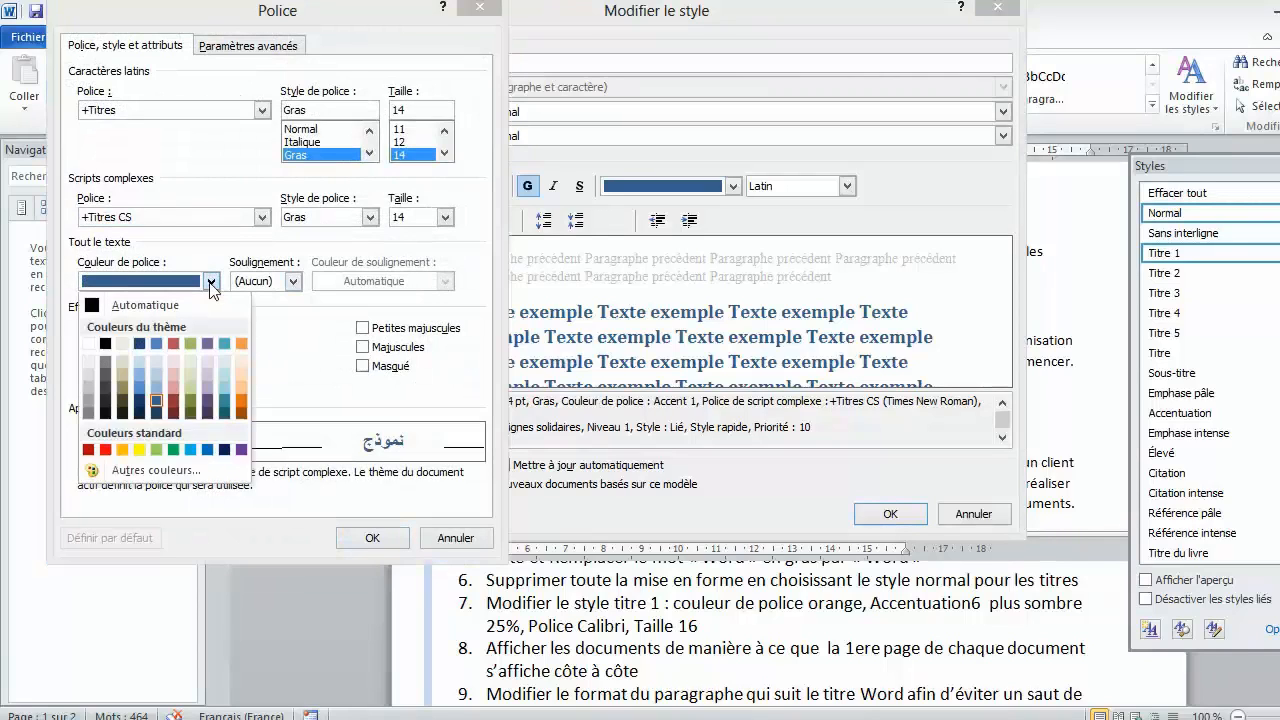
left_click(245, 342)
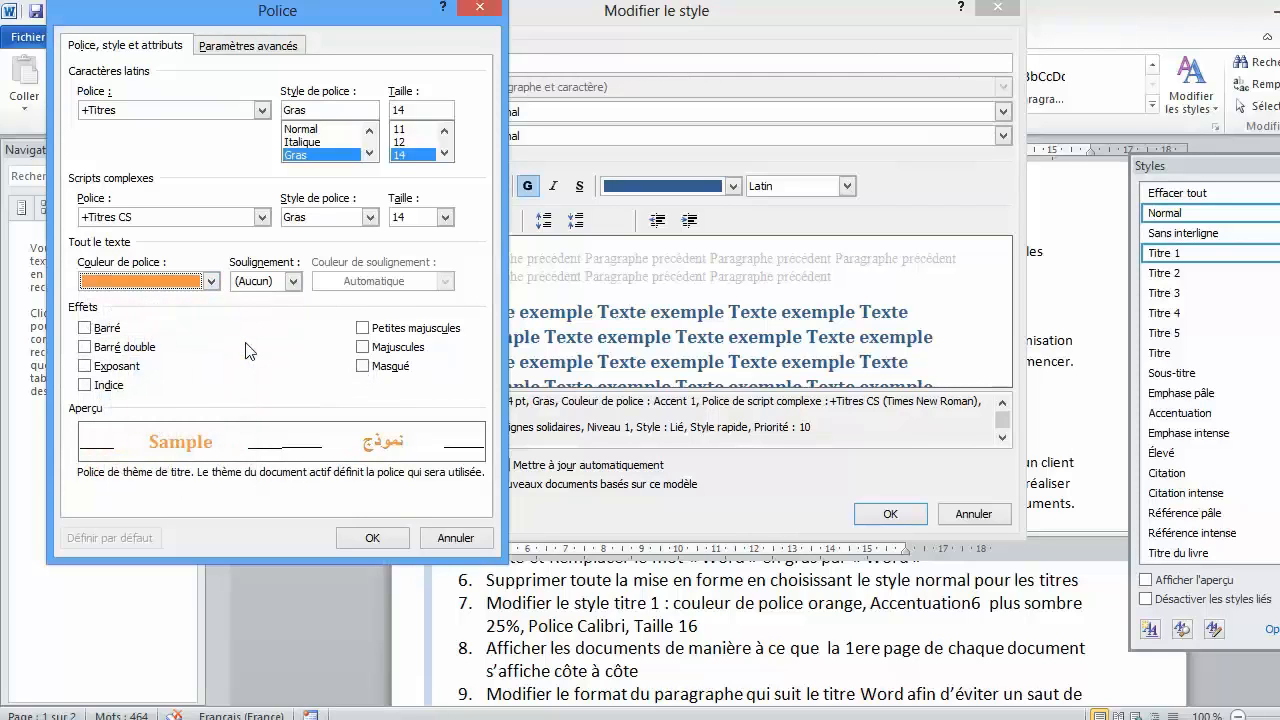
left_click(211, 282)
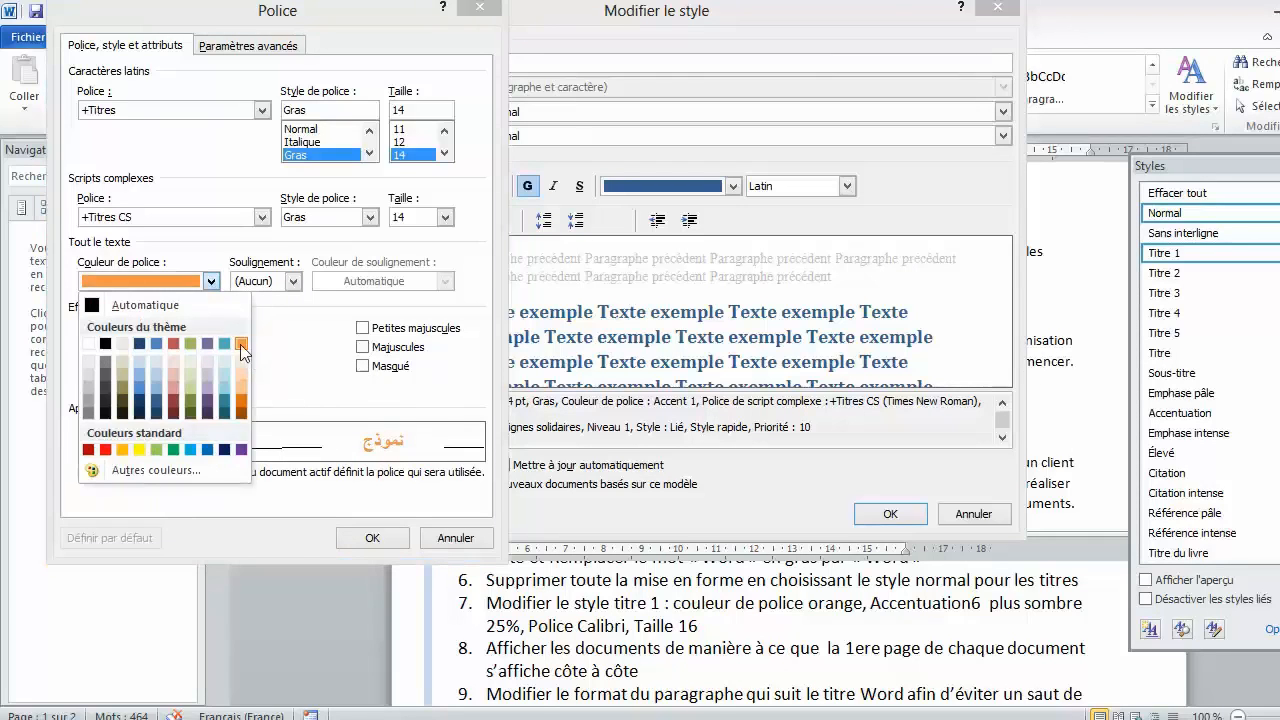
left_click(242, 402)
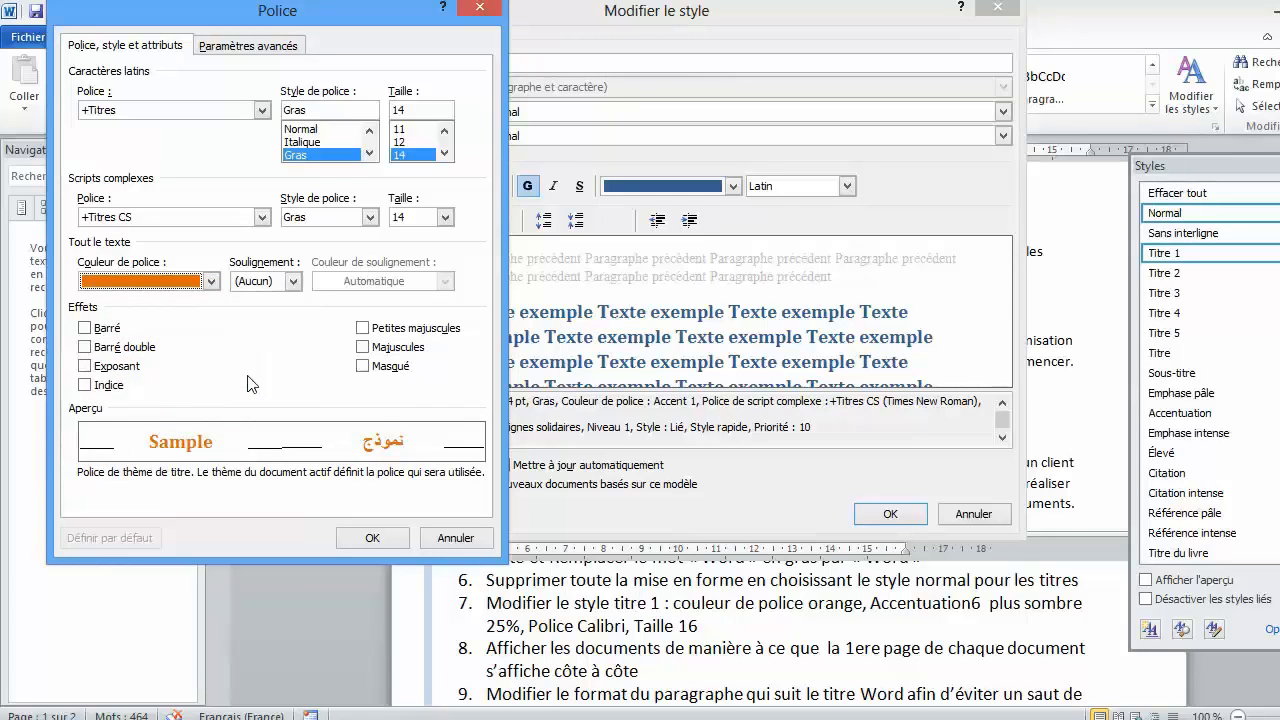
- Set the Titre 1 style's Latin font to Calibri, size 16, apply the style changes, and close the styles list
left_click(263, 110)
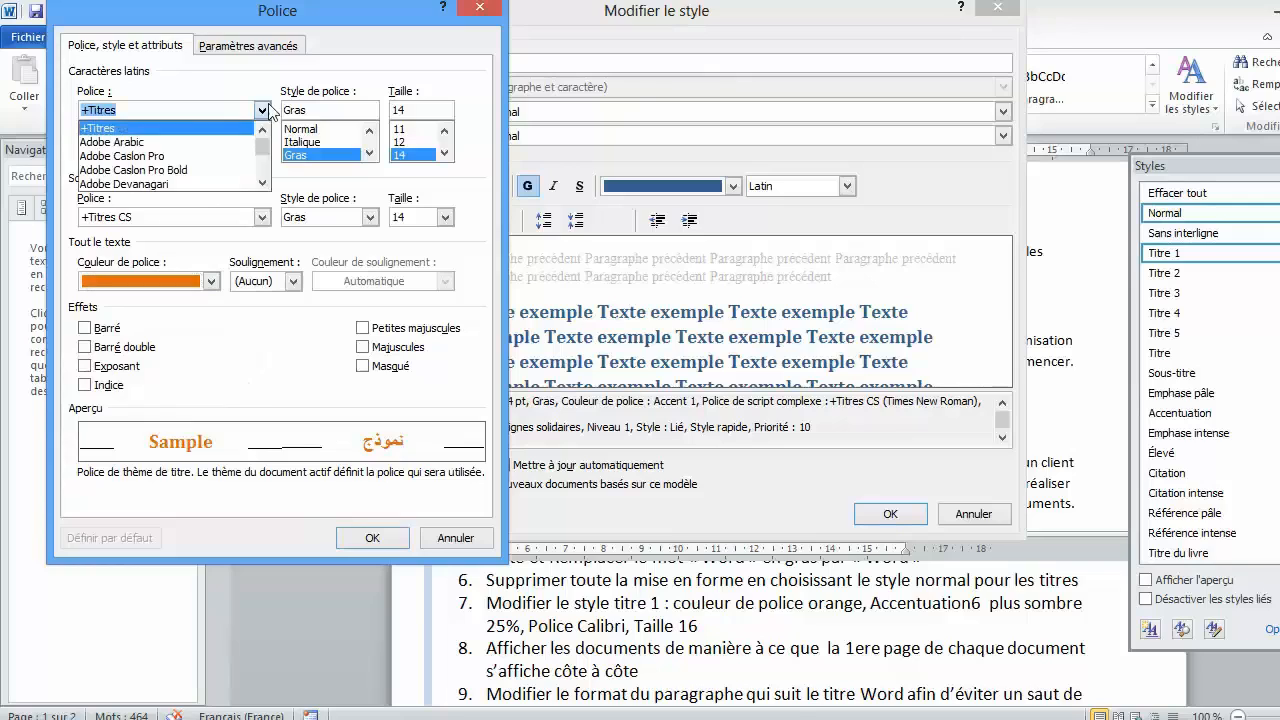
type("c")
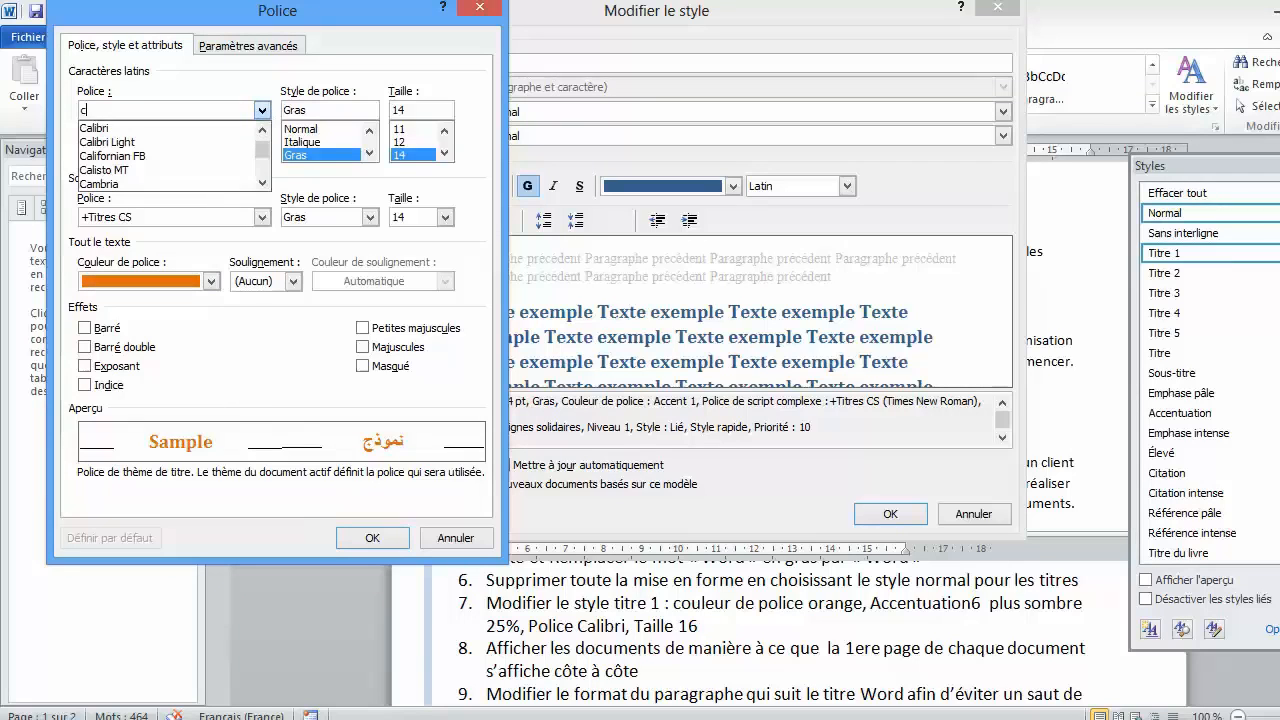
type("a")
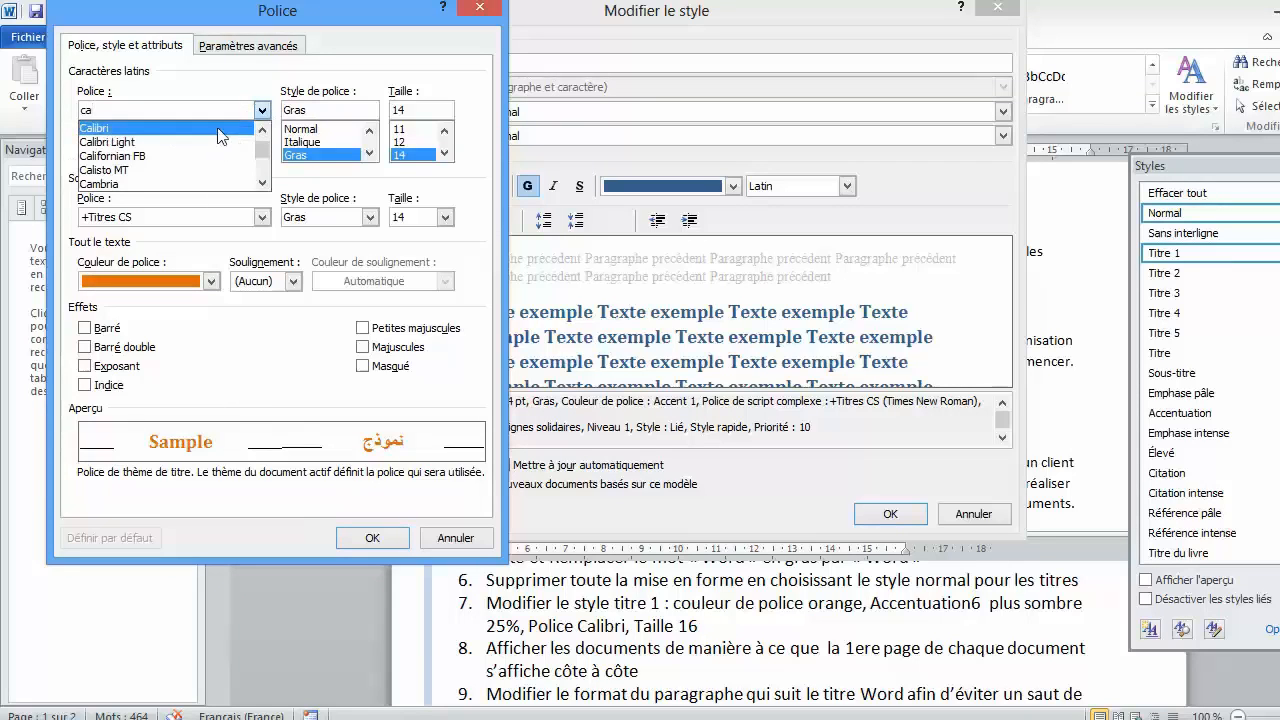
left_click(225, 128)
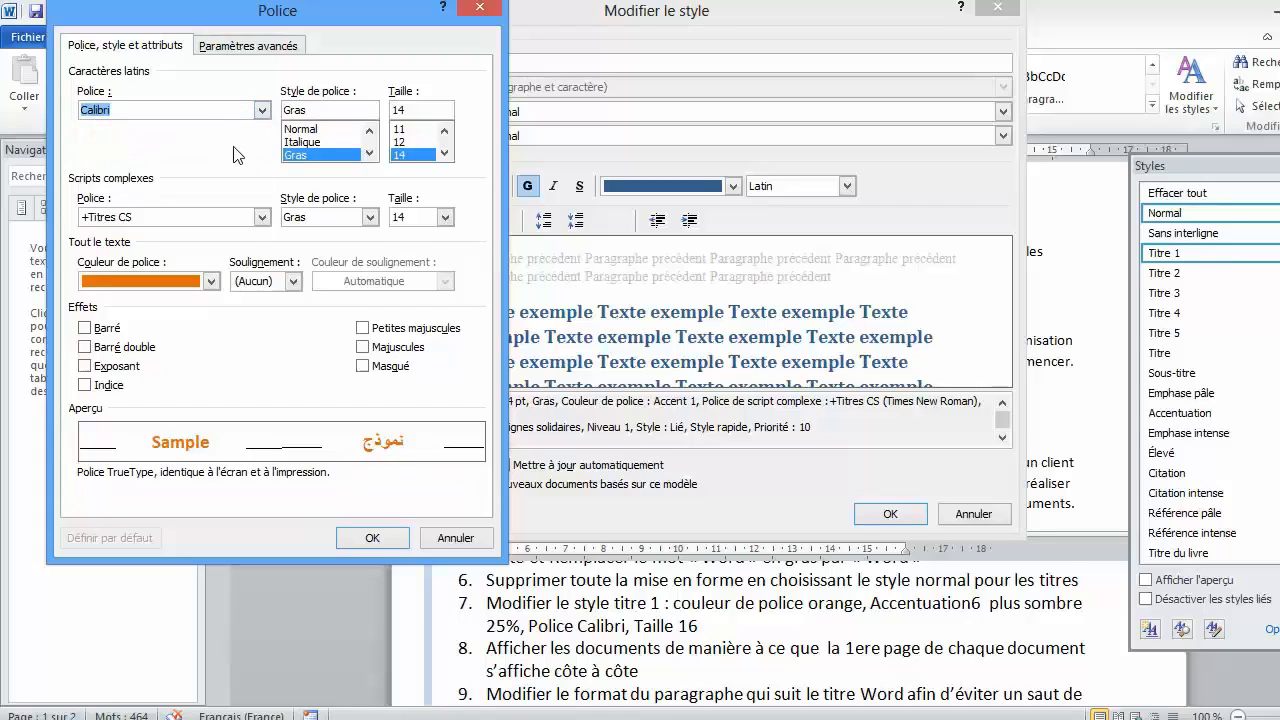
left_click(445, 154)
left_click(410, 155)
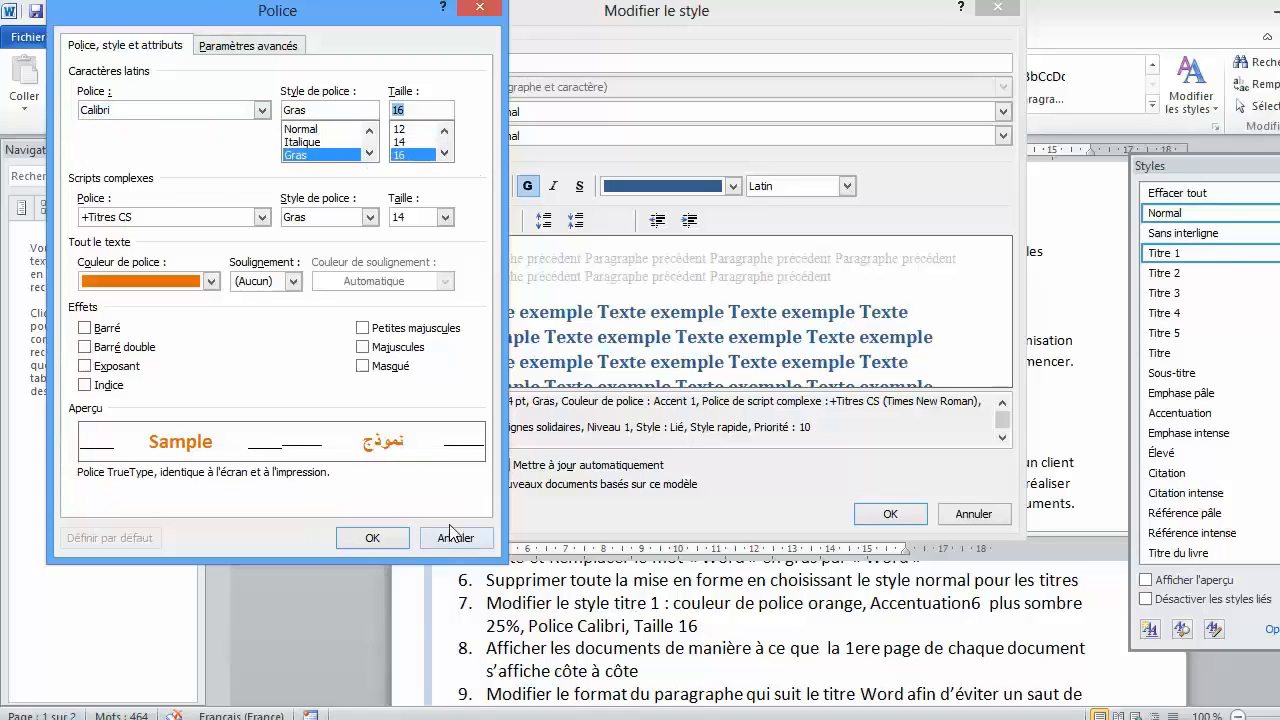
left_click(372, 537)
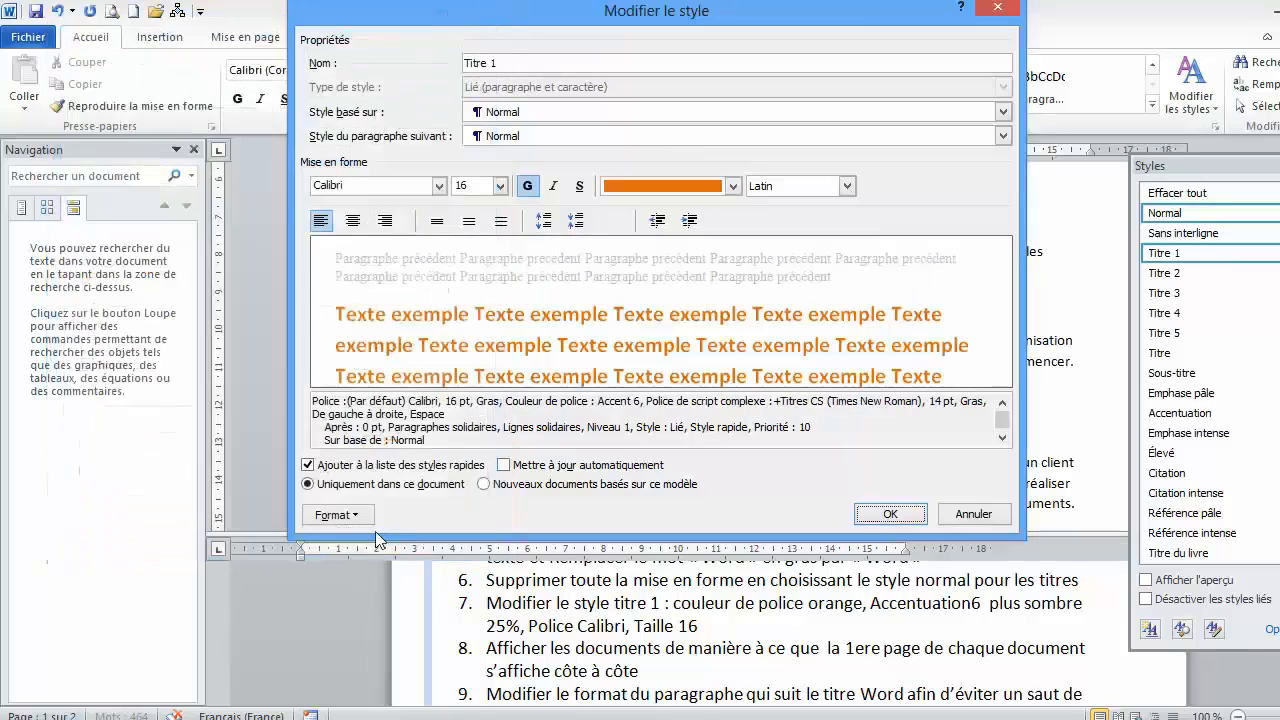
left_click(897, 514)
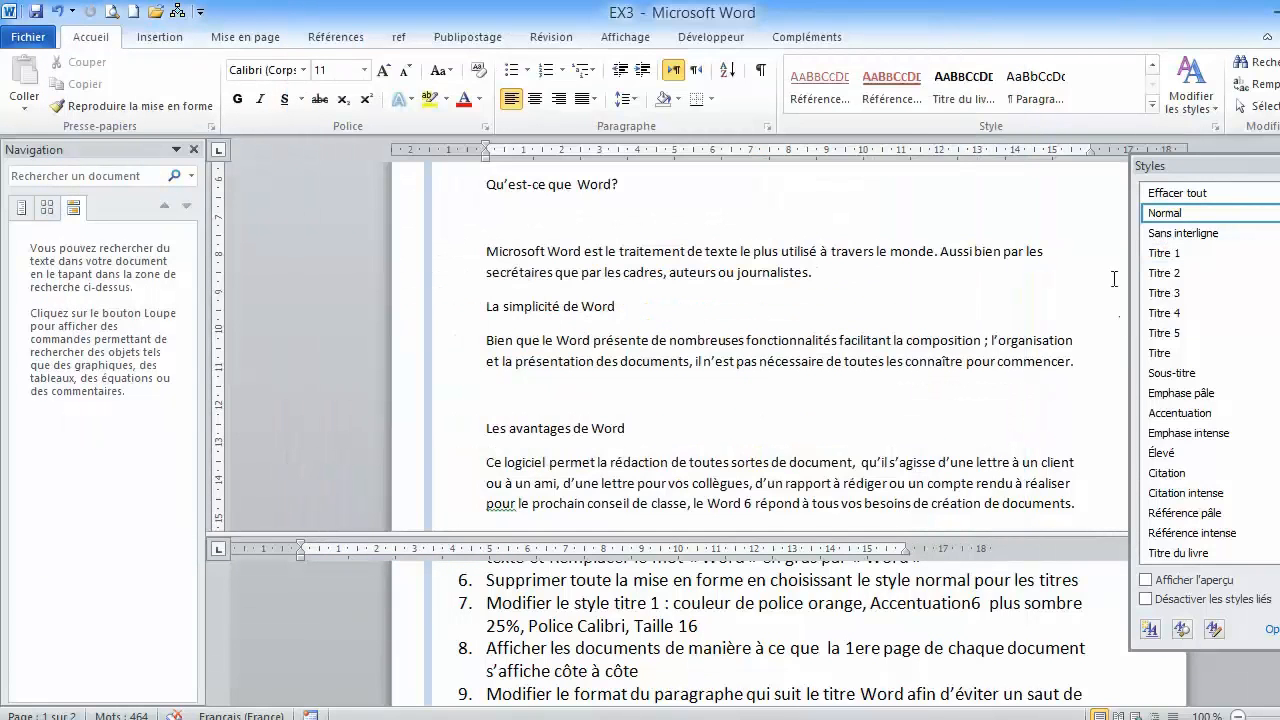
left_click(1279, 166)
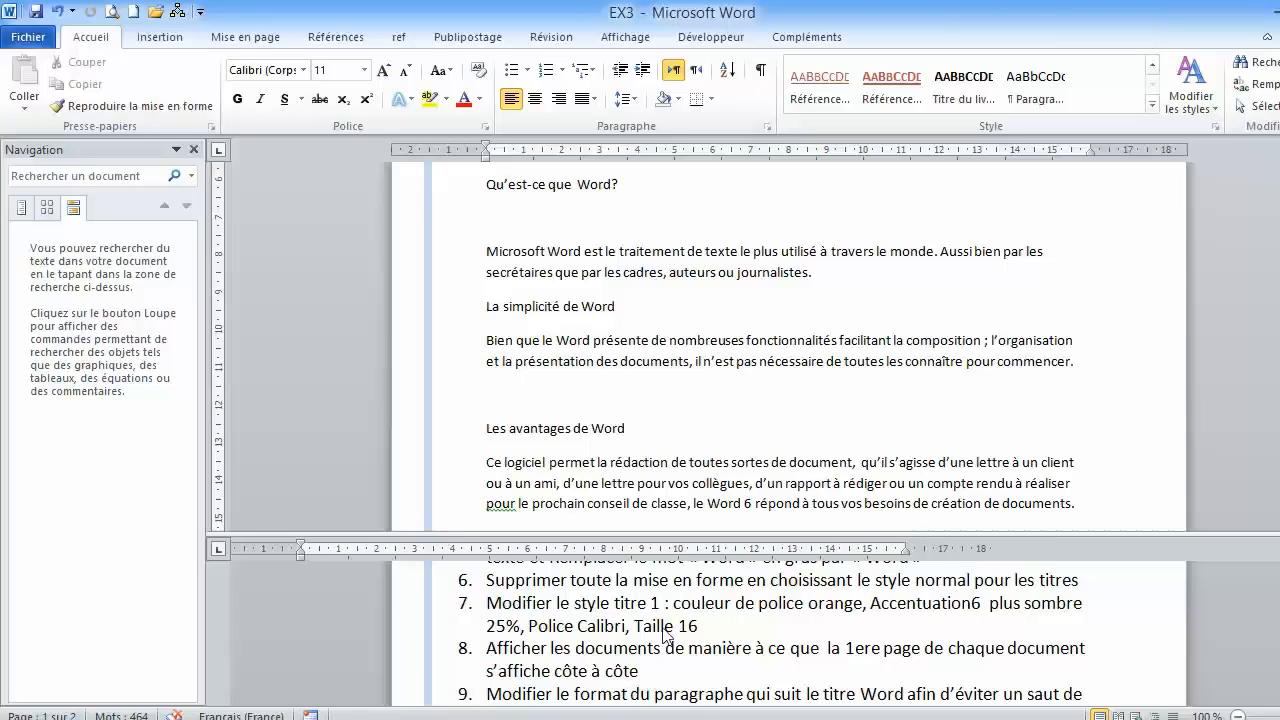
- Return to the start of the document, hide the navigation pane, and open a second window of EX3
scroll(645, 360, "up", 6)
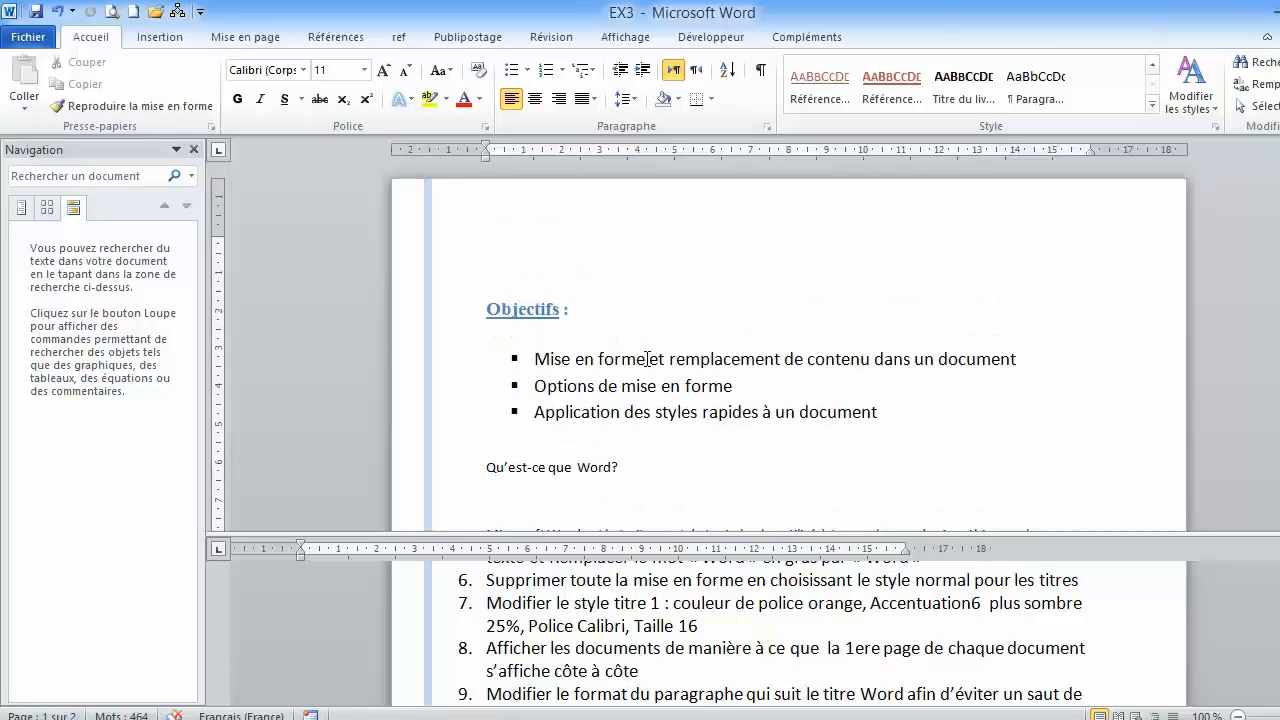
left_click(477, 308)
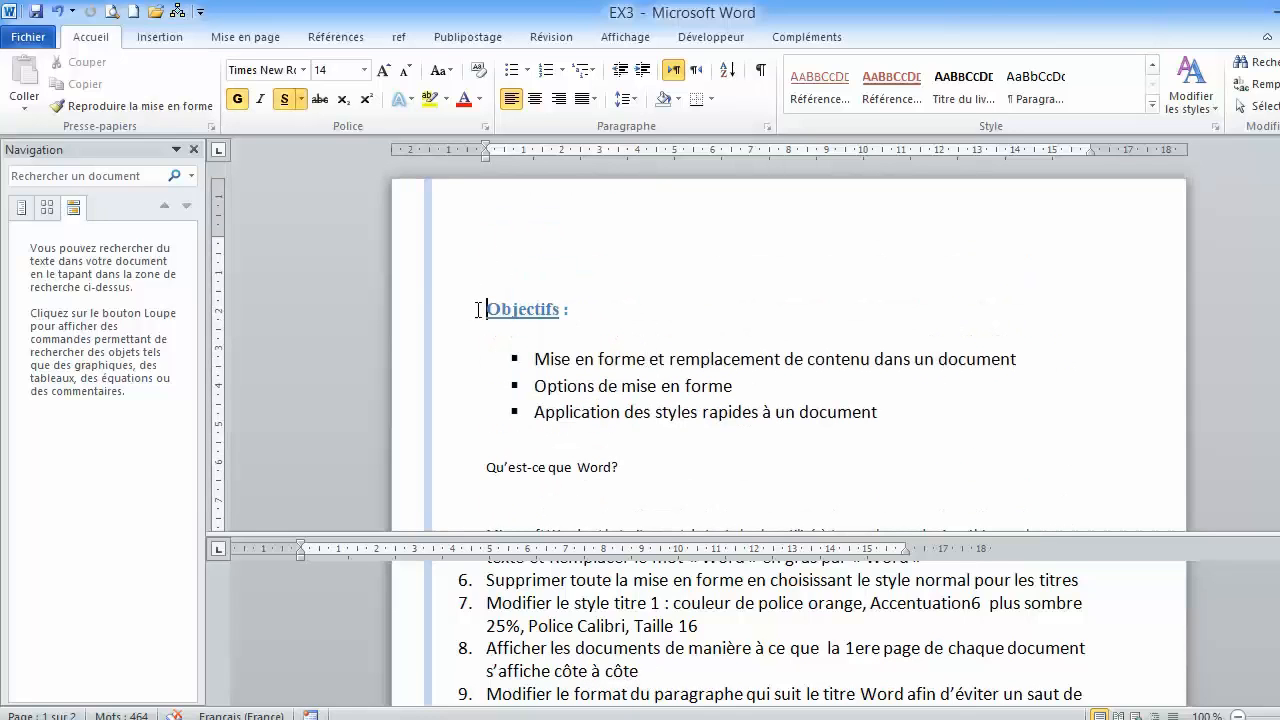
left_click(194, 150)
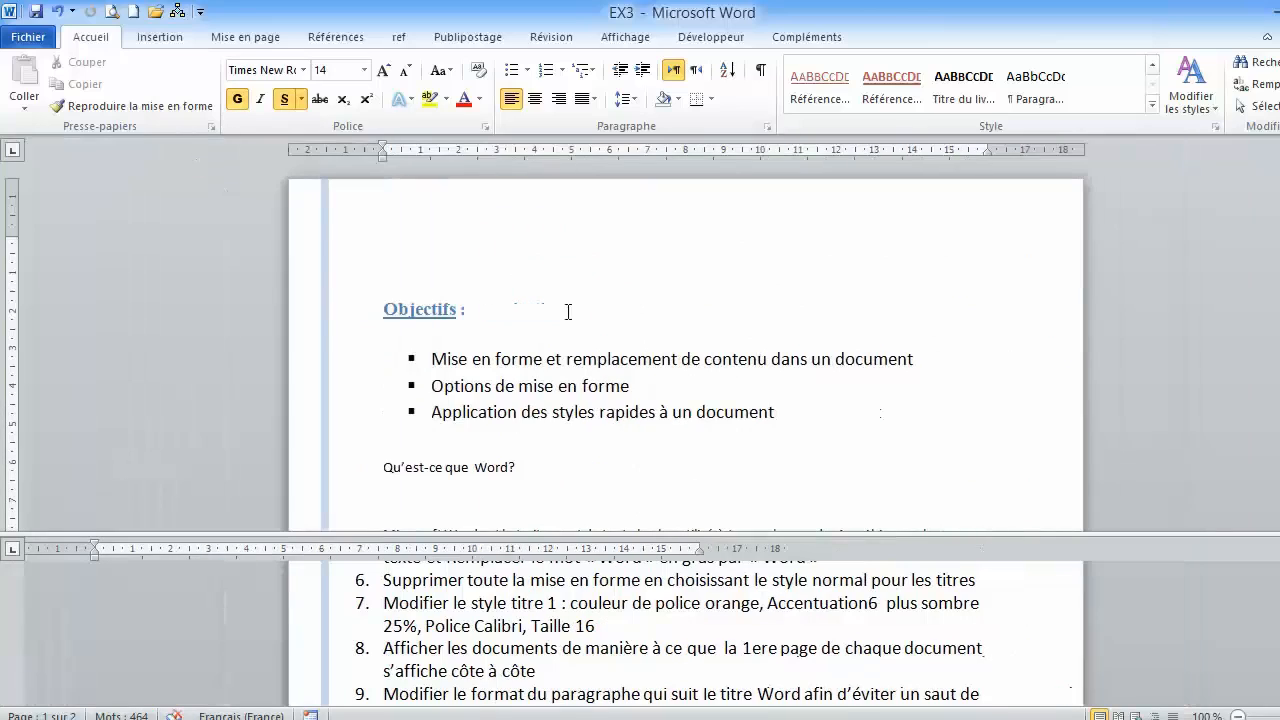
left_click(625, 37)
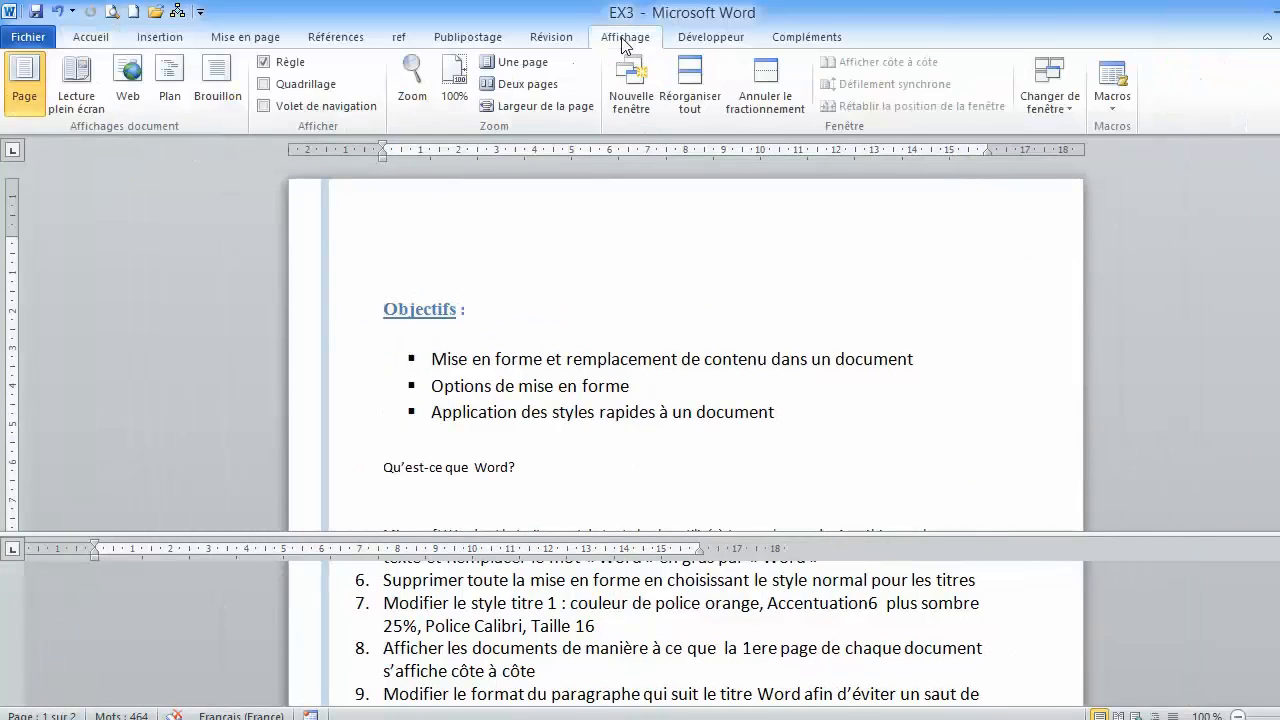
left_click(632, 100)
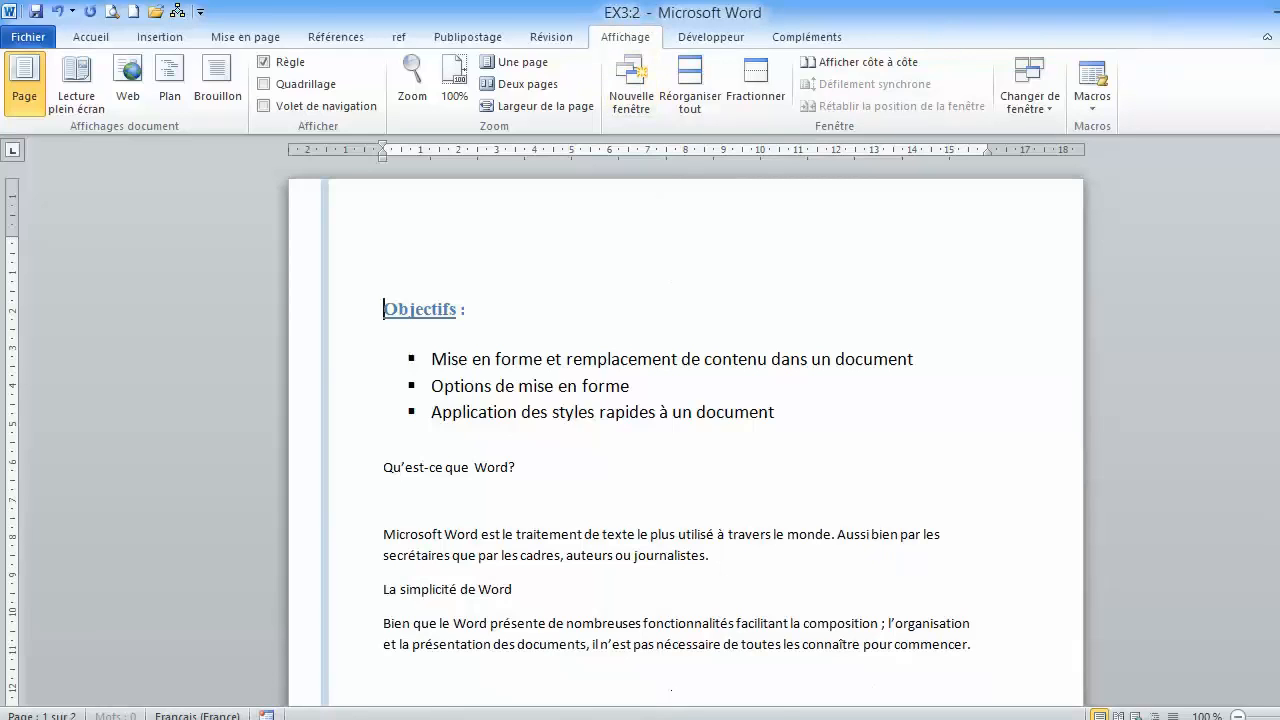
- Display the two EX3 windows side by side, maximize EX3:2, and end the side-by-side view
mouse_move(667, 718)
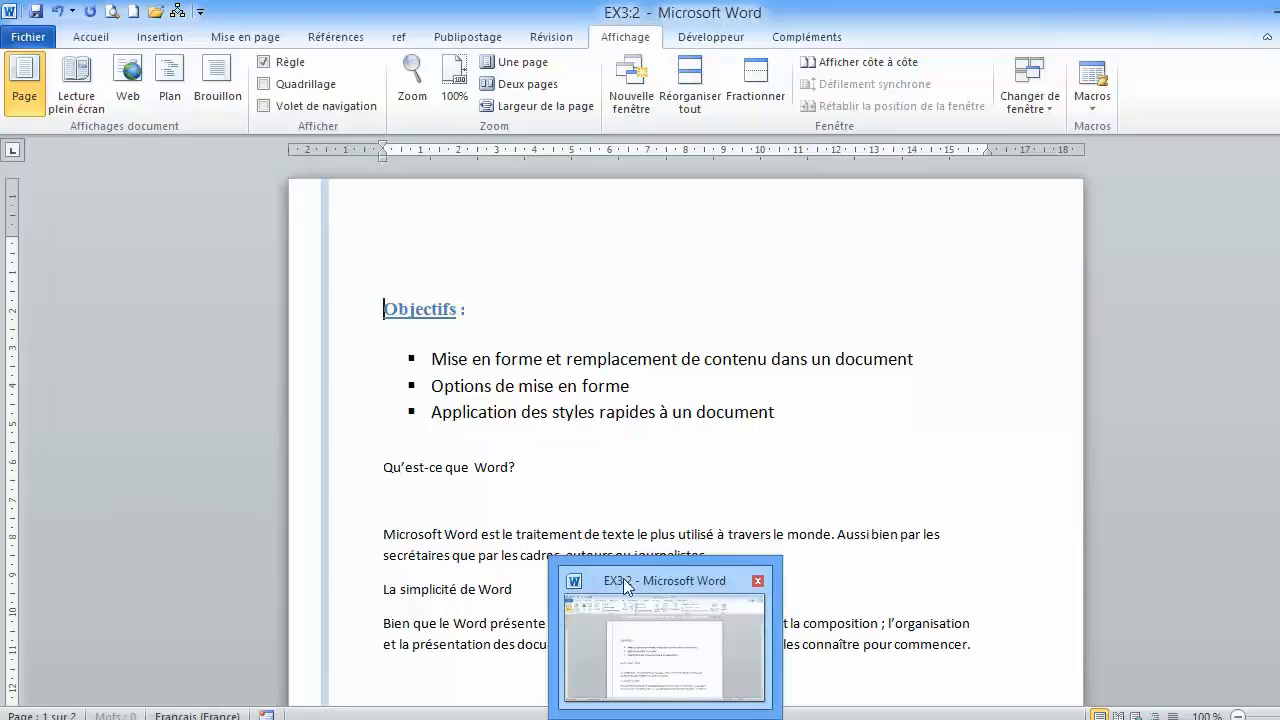
left_click(570, 310)
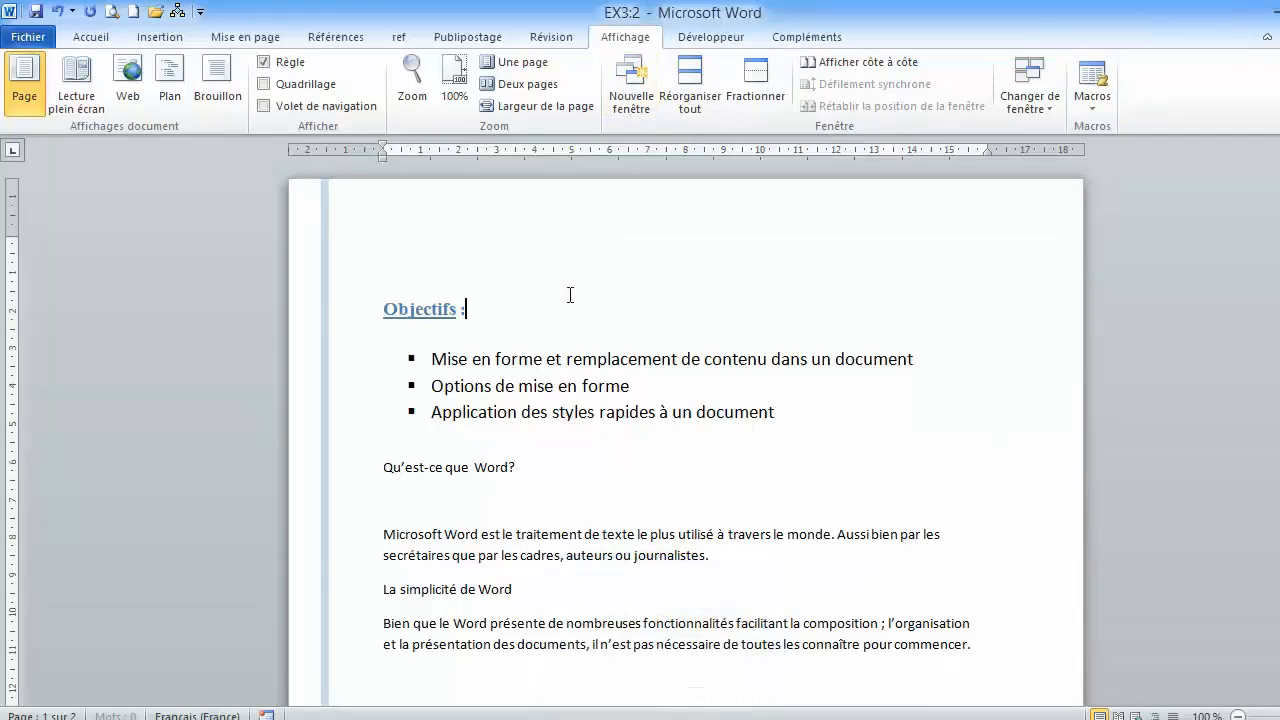
left_click(837, 64)
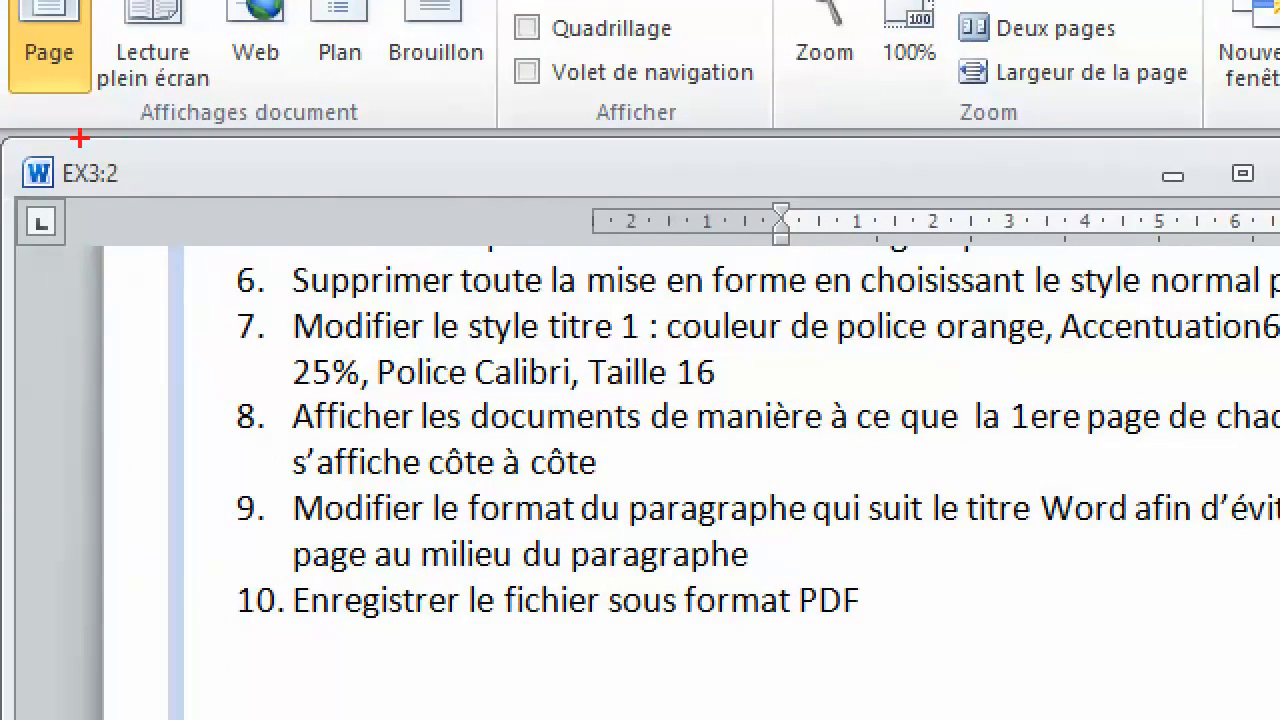
mouse_move(48, 150)
left_mouse_down()
mouse_move(98, 212)
mouse_move(158, 208)
left_mouse_up()
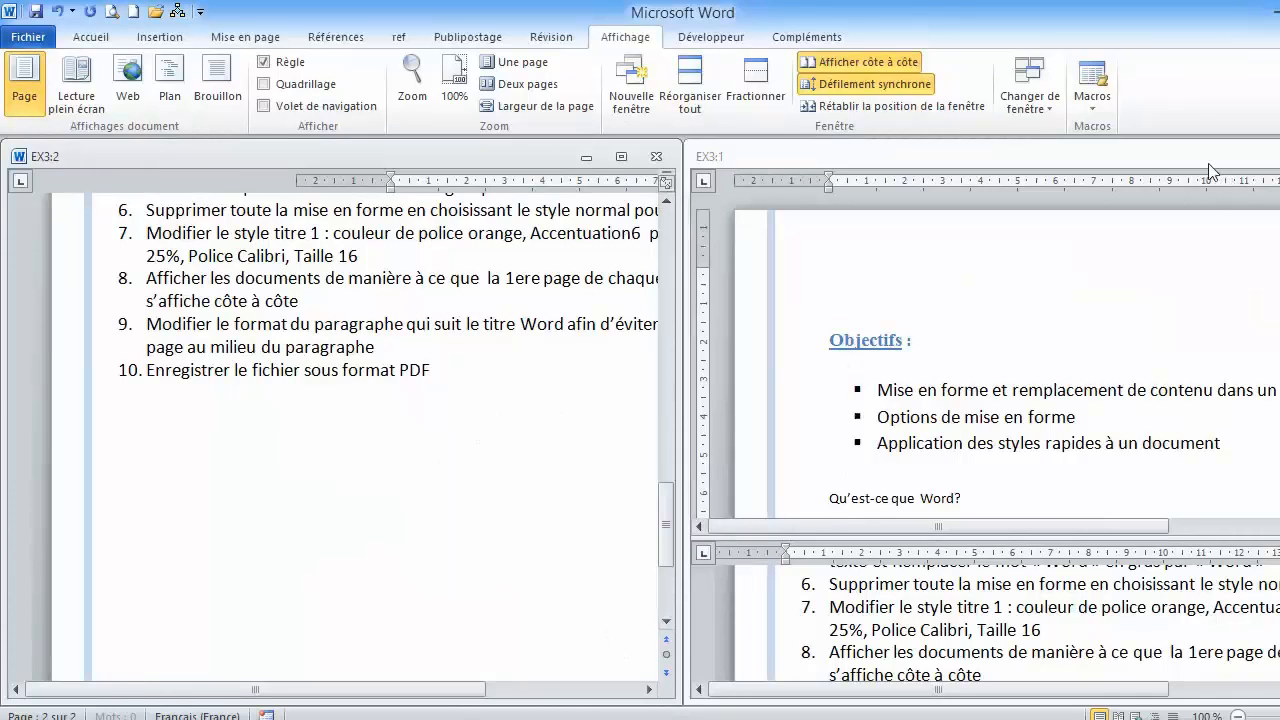
left_click(621, 157)
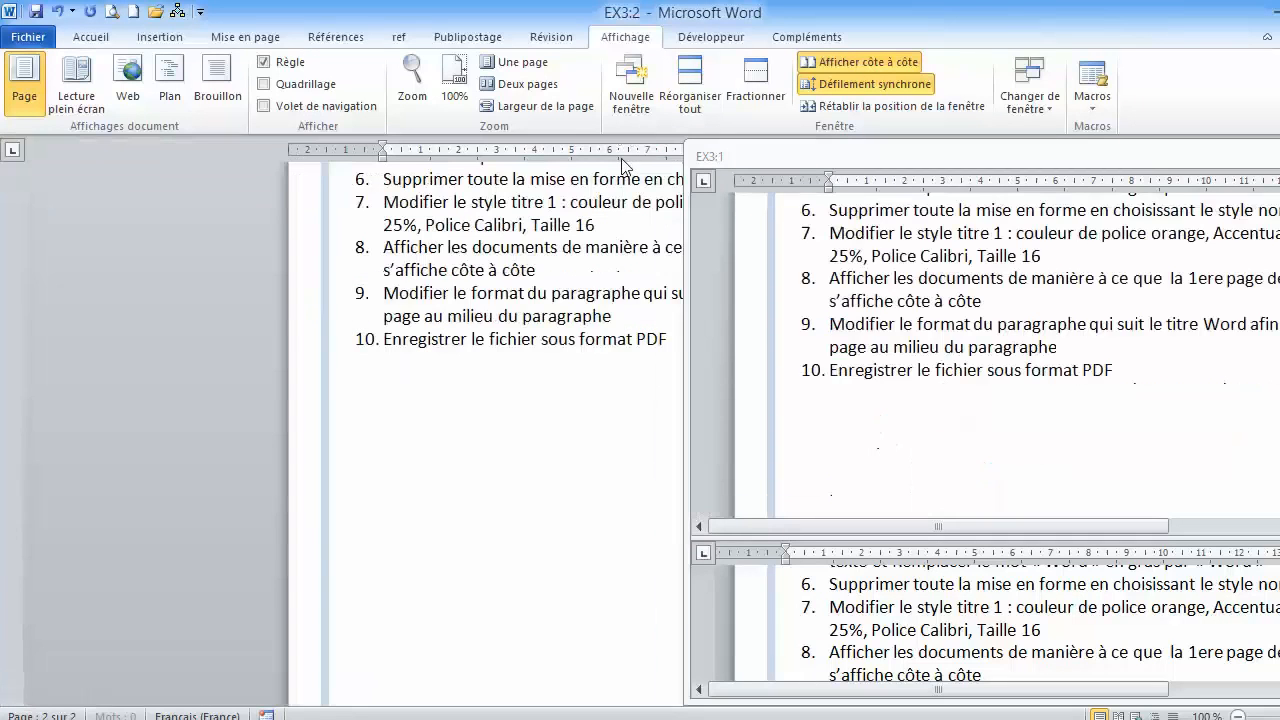
left_click(868, 66)
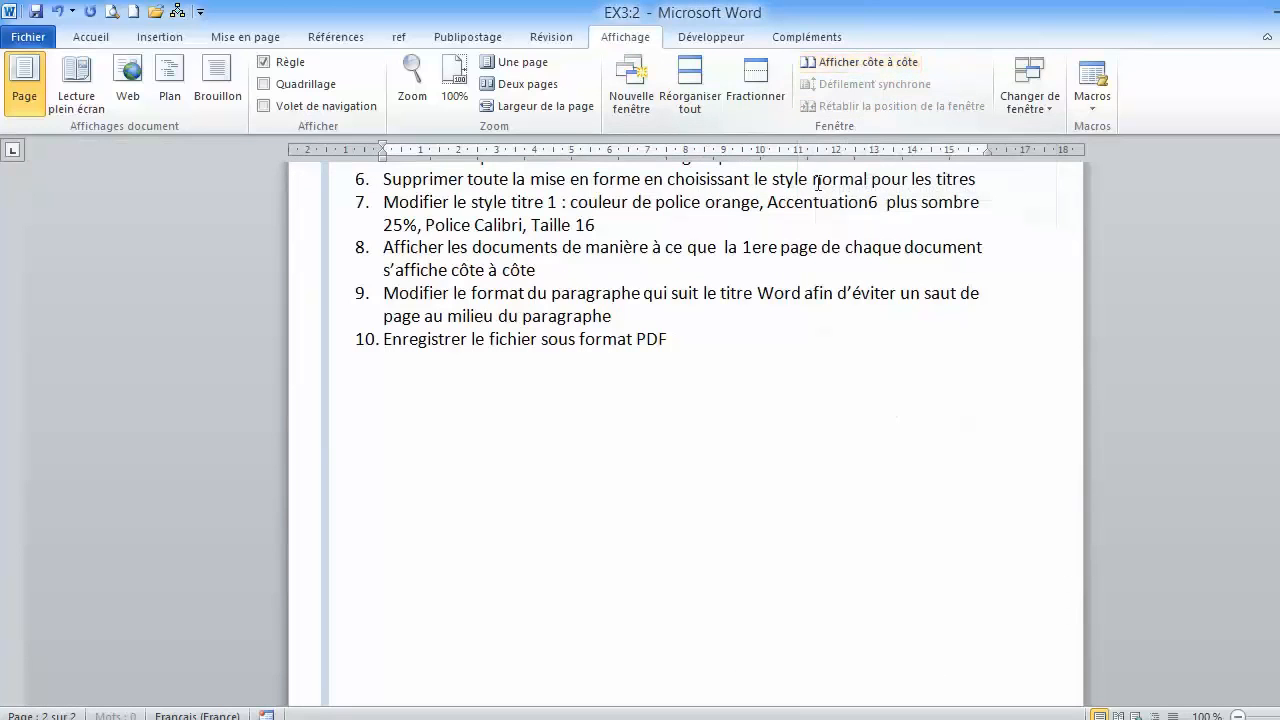
- Split the EX3:2 window within the Indications list and show instructions 7 to 10 in the second pane
scroll(757, 250, "up", 4)
scroll(757, 250, "up", 3)
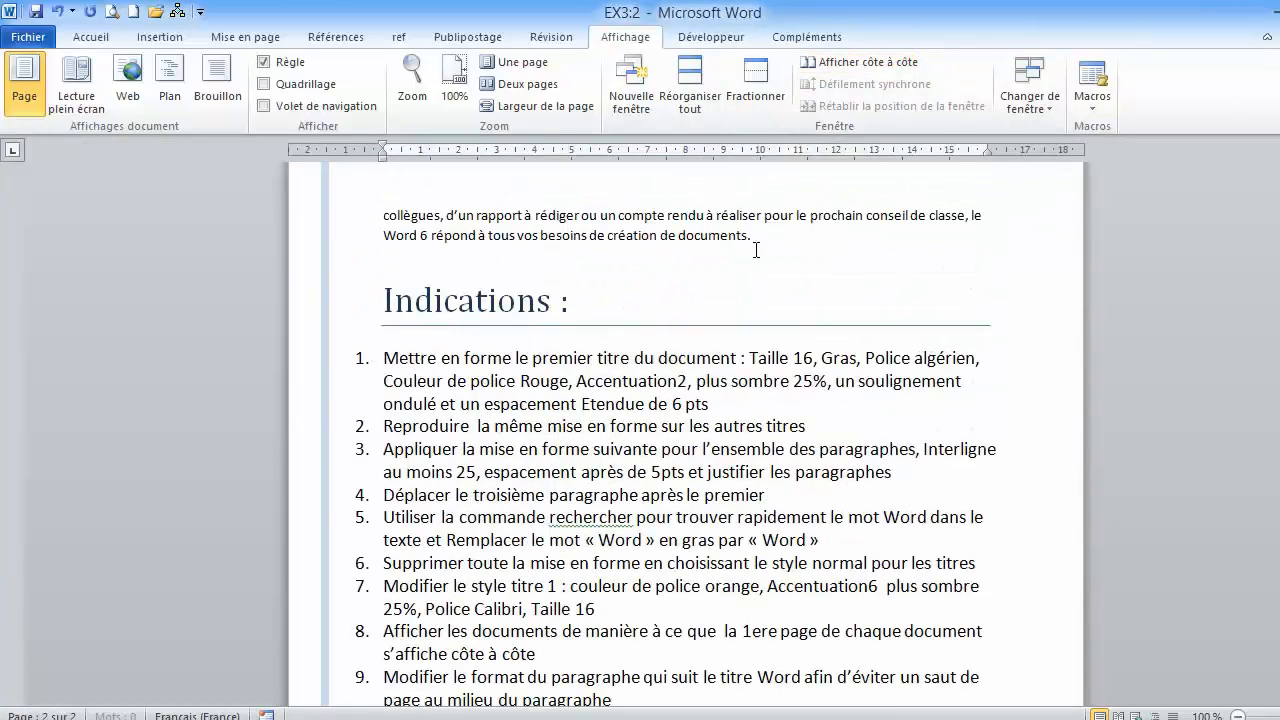
left_click(757, 82)
left_click(676, 470)
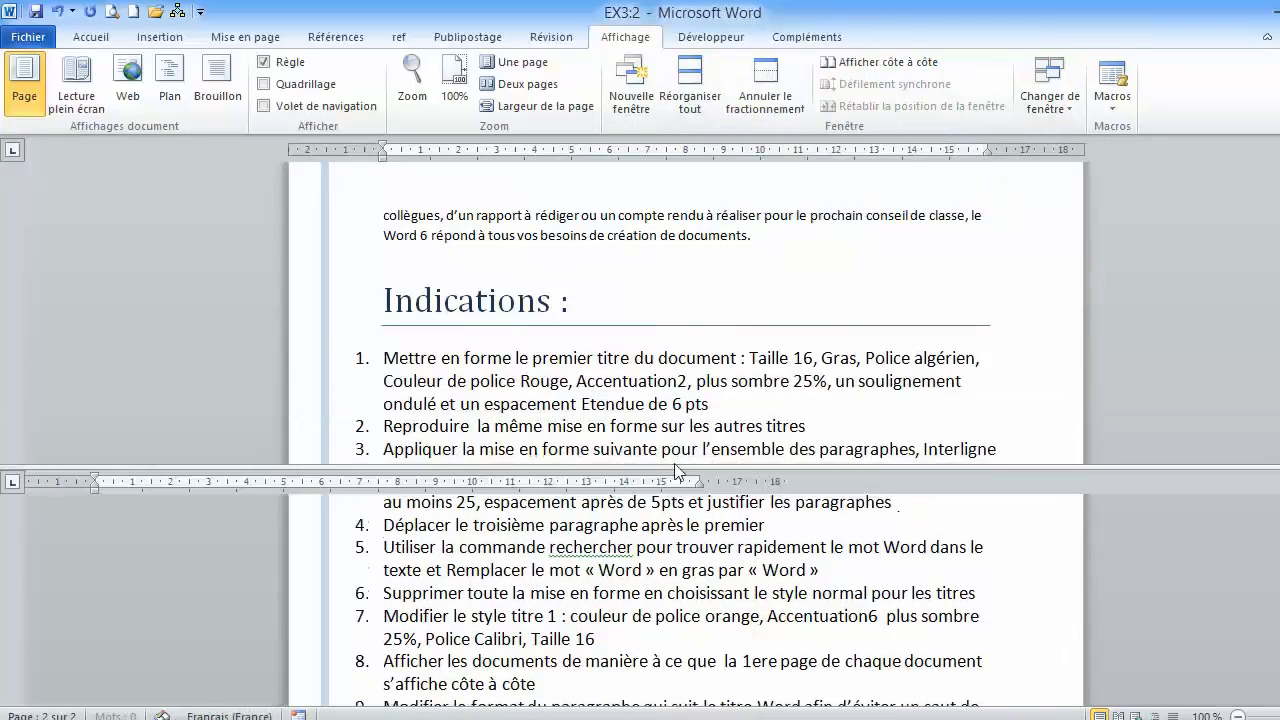
mouse_move(1279, 600)
left_mouse_down()
mouse_move(1279, 587)
mouse_move(1279, 607)
left_mouse_up()
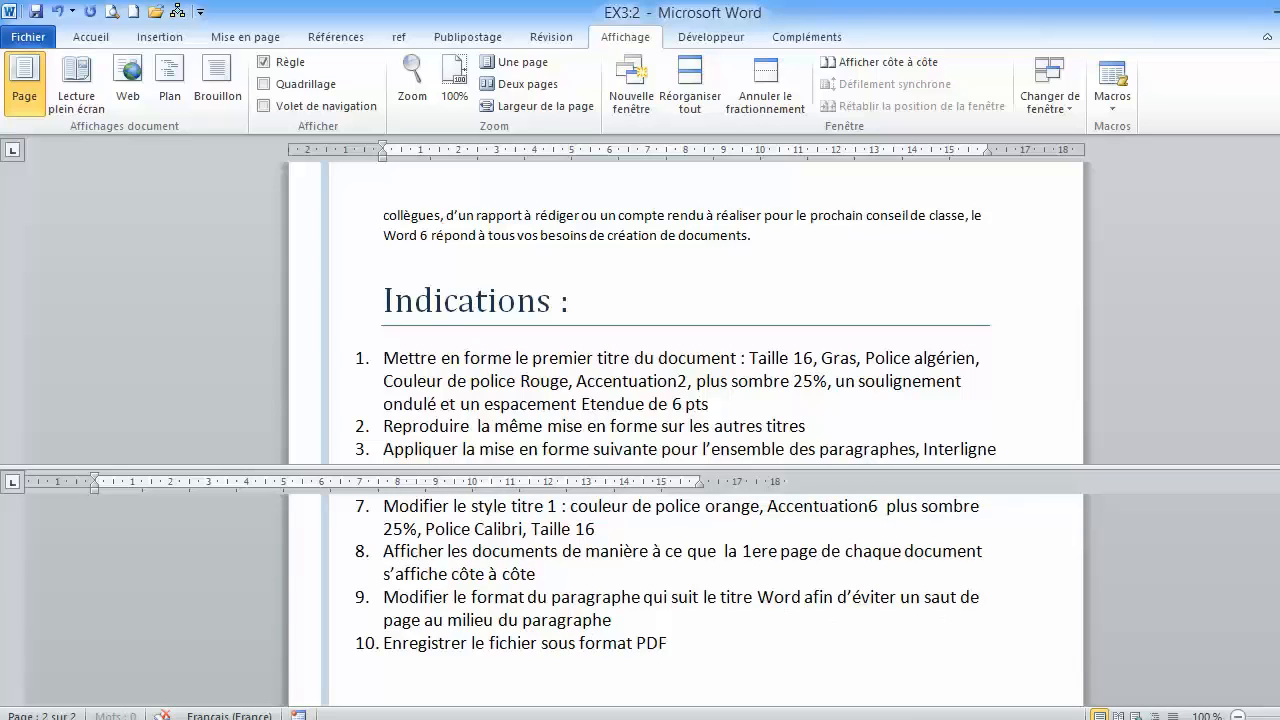
- Enlarge the first pane of the split window to show the paragraph after the Word title running across both pages
scroll(685, 310, "up", 5)
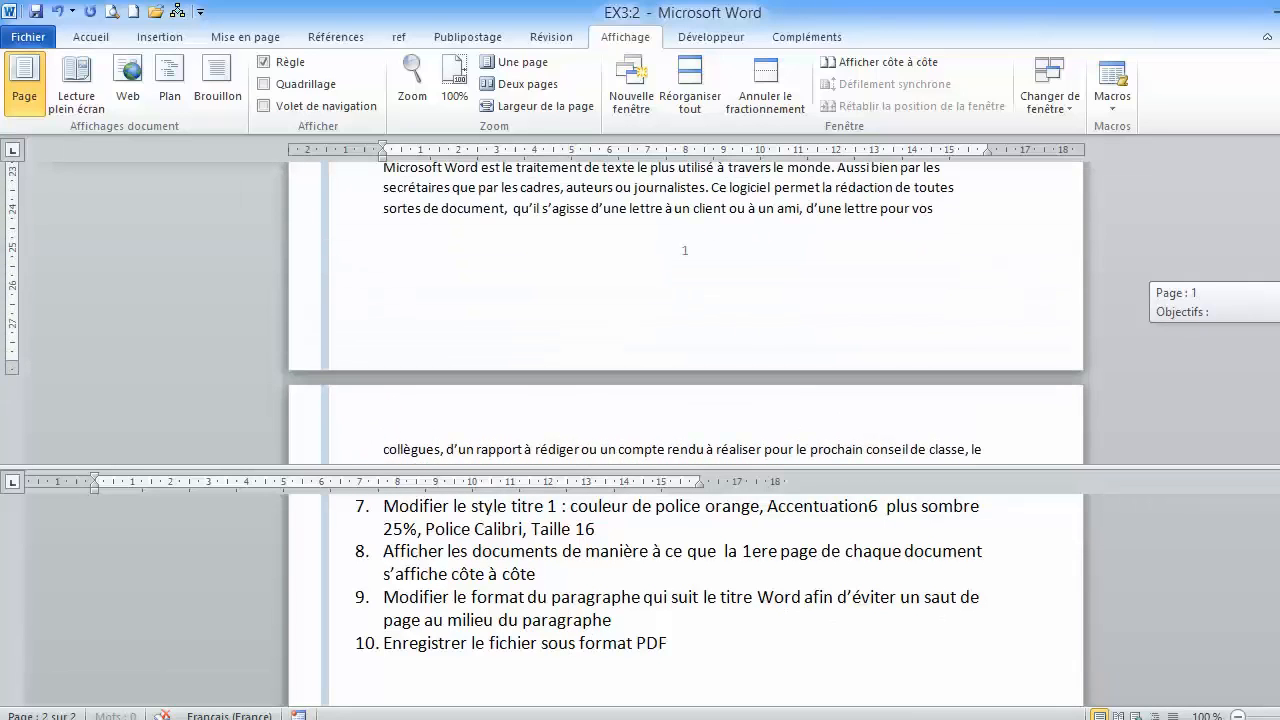
scroll(685, 310, "up", 1)
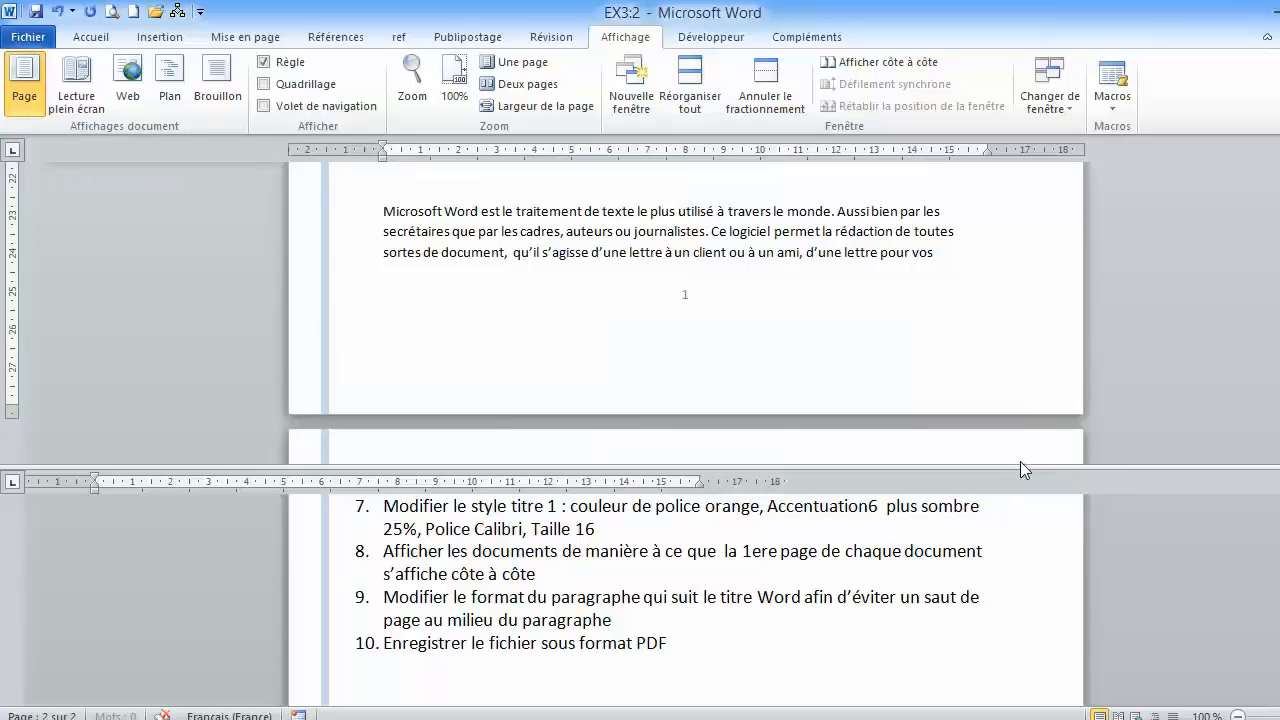
left_click_drag(1018, 466, 1018, 582)
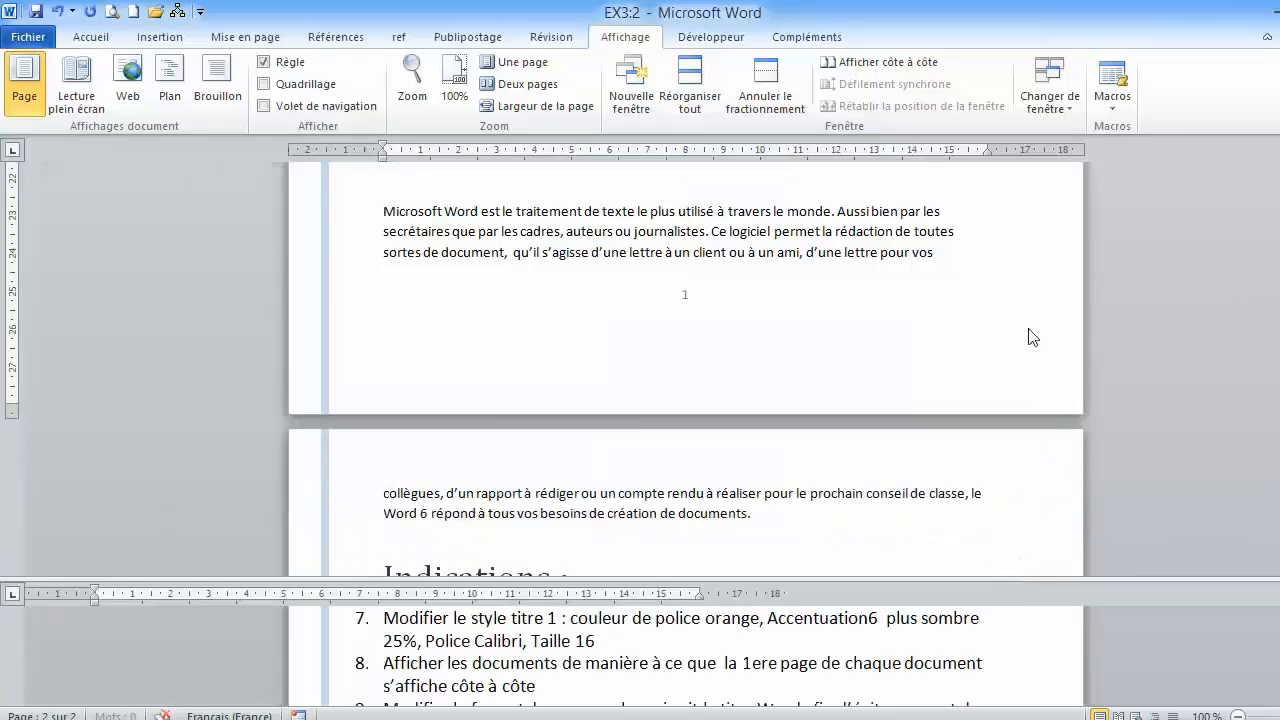
scroll(685, 368, "up", 1)
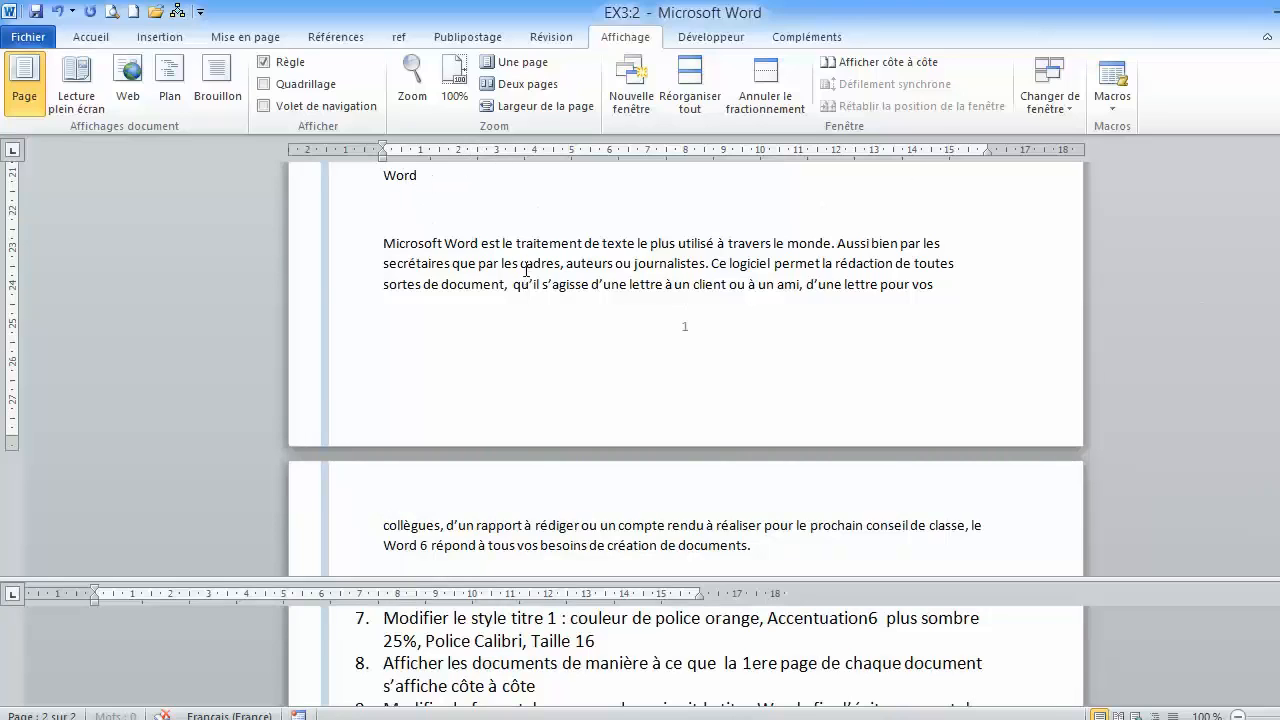
- Turn on the Lignes solidaires pagination option for the paragraph that follows the Word title
left_click(512, 540)
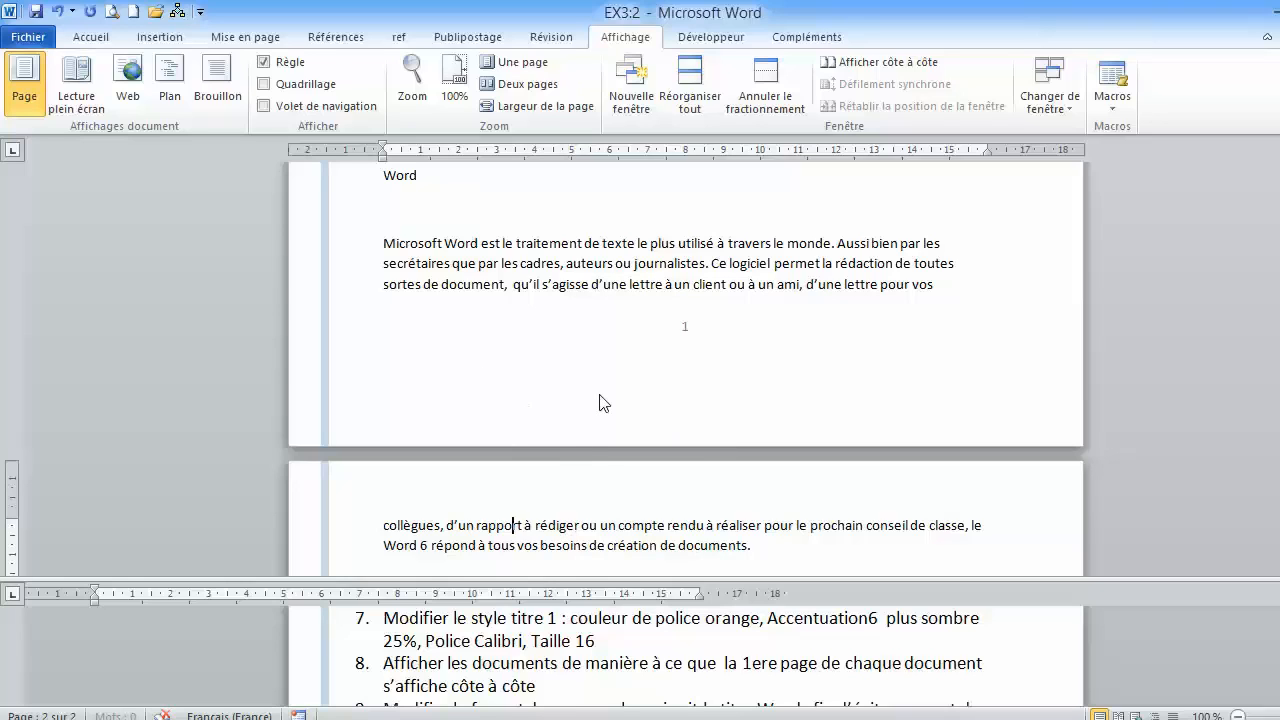
left_click(553, 263)
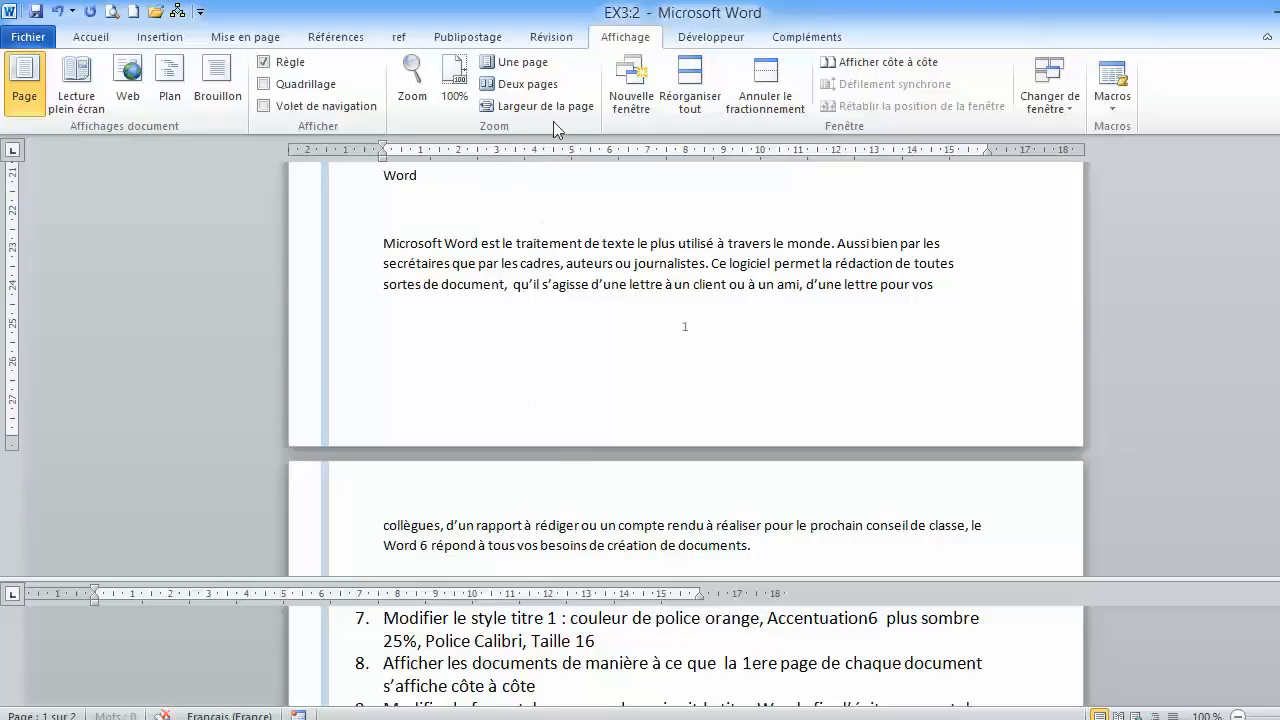
left_click(96, 36)
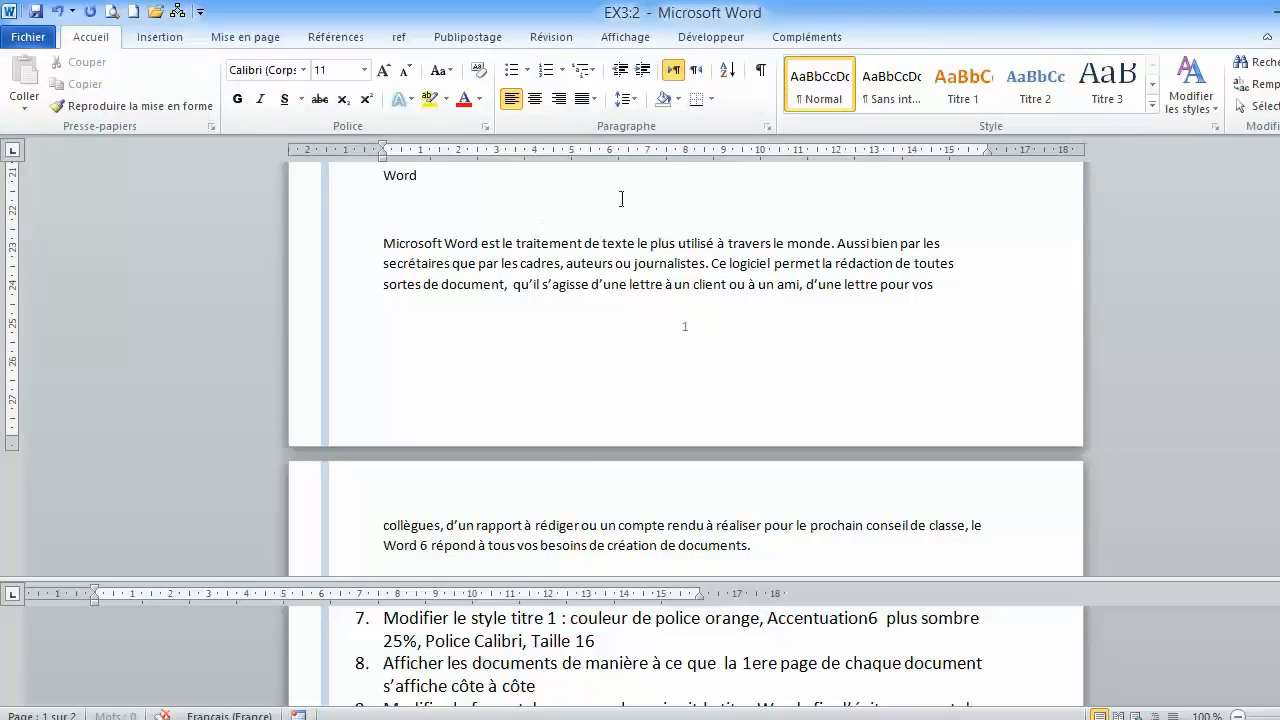
left_click(767, 126)
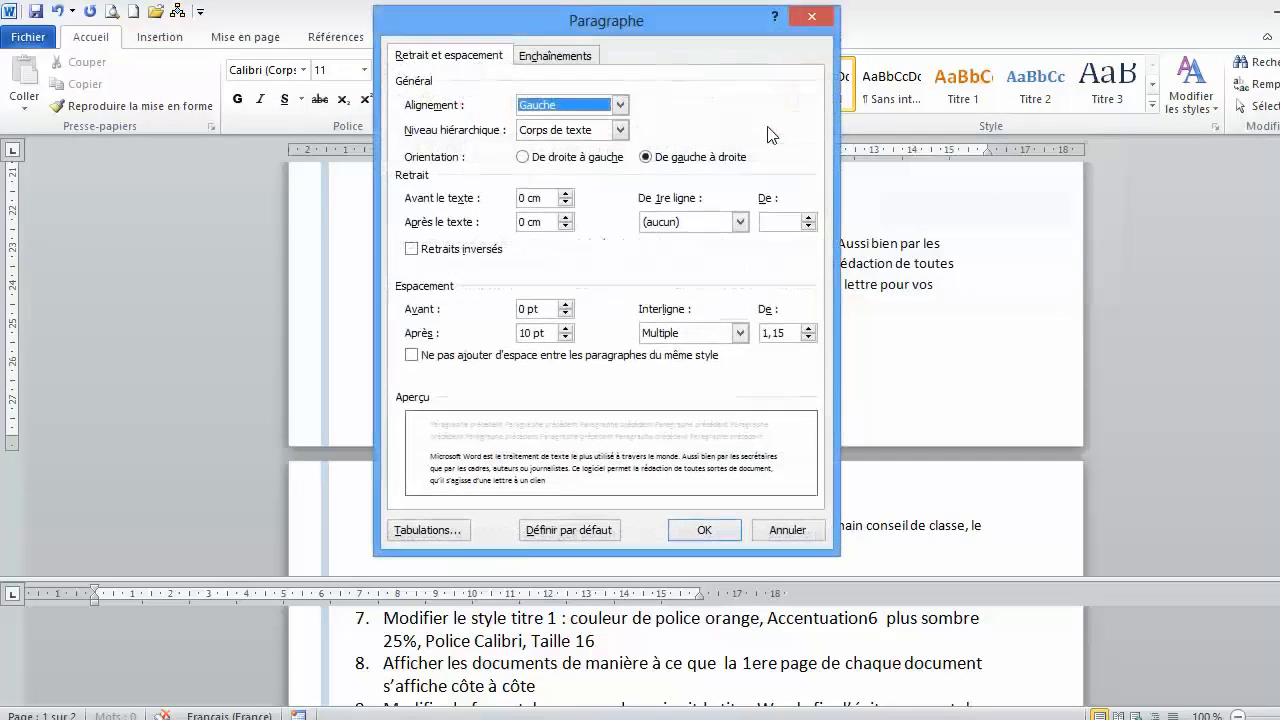
left_click(554, 58)
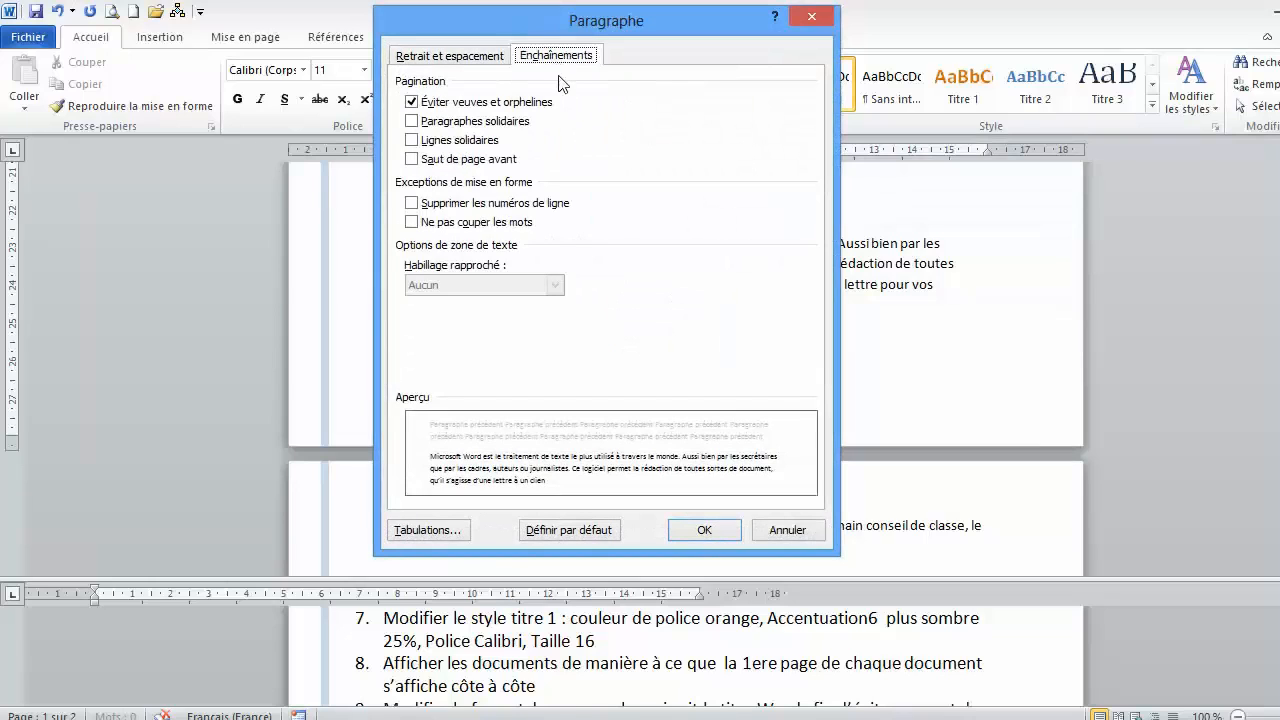
left_click(417, 143)
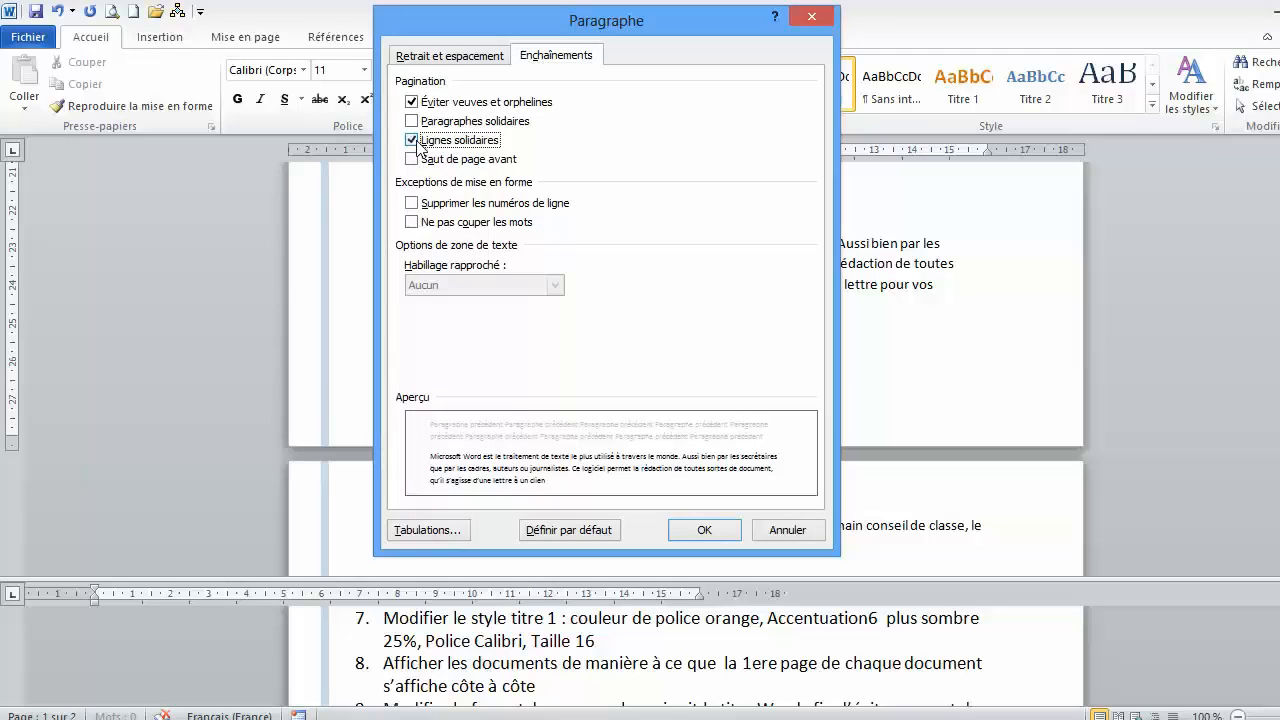
left_click(697, 538)
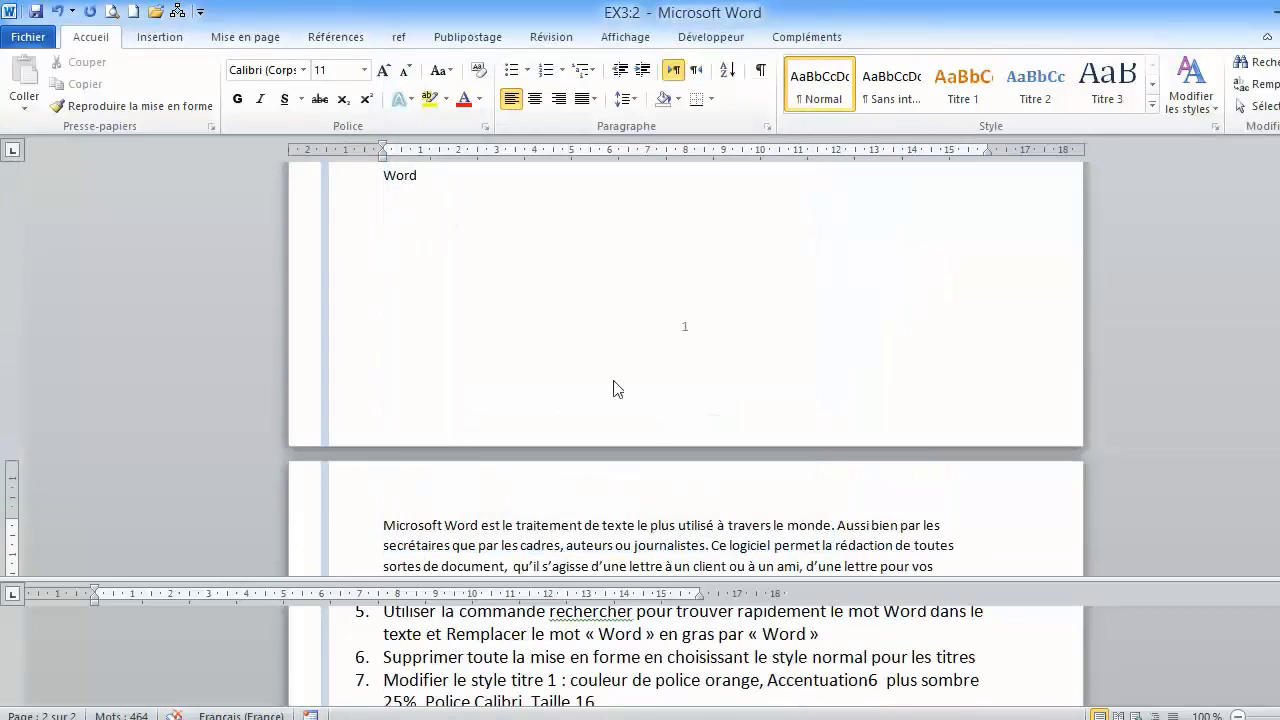
- Check the placement of the paragraph following the Word title around the page break, and read instructions 9 and 10 in the second pane
scroll(612, 372, "down", 3)
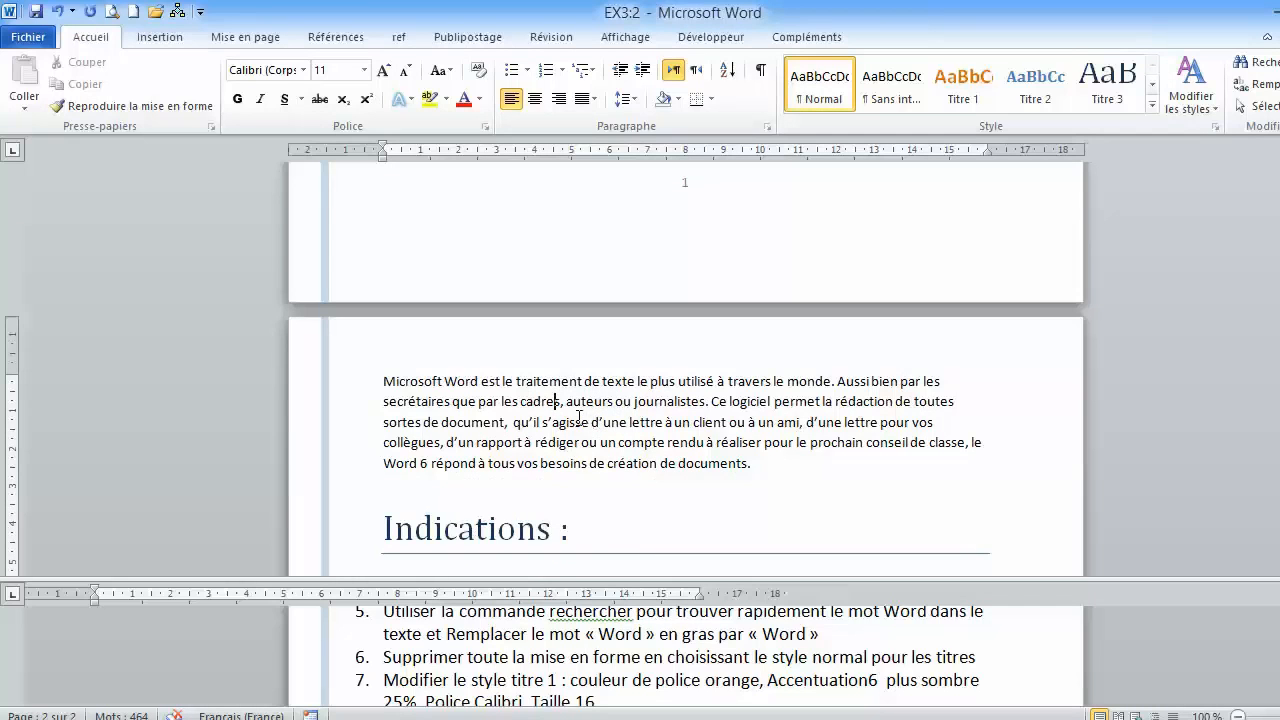
scroll(613, 457, "up", 2)
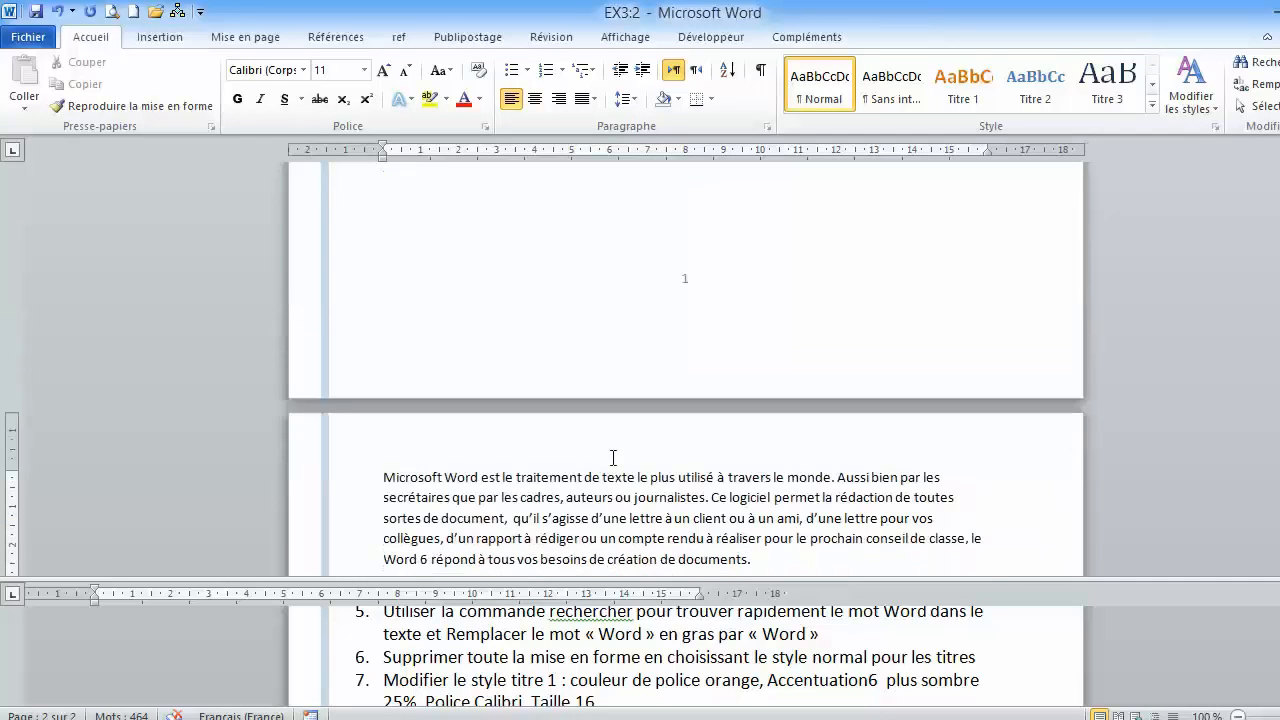
scroll(612, 393, "up", 4)
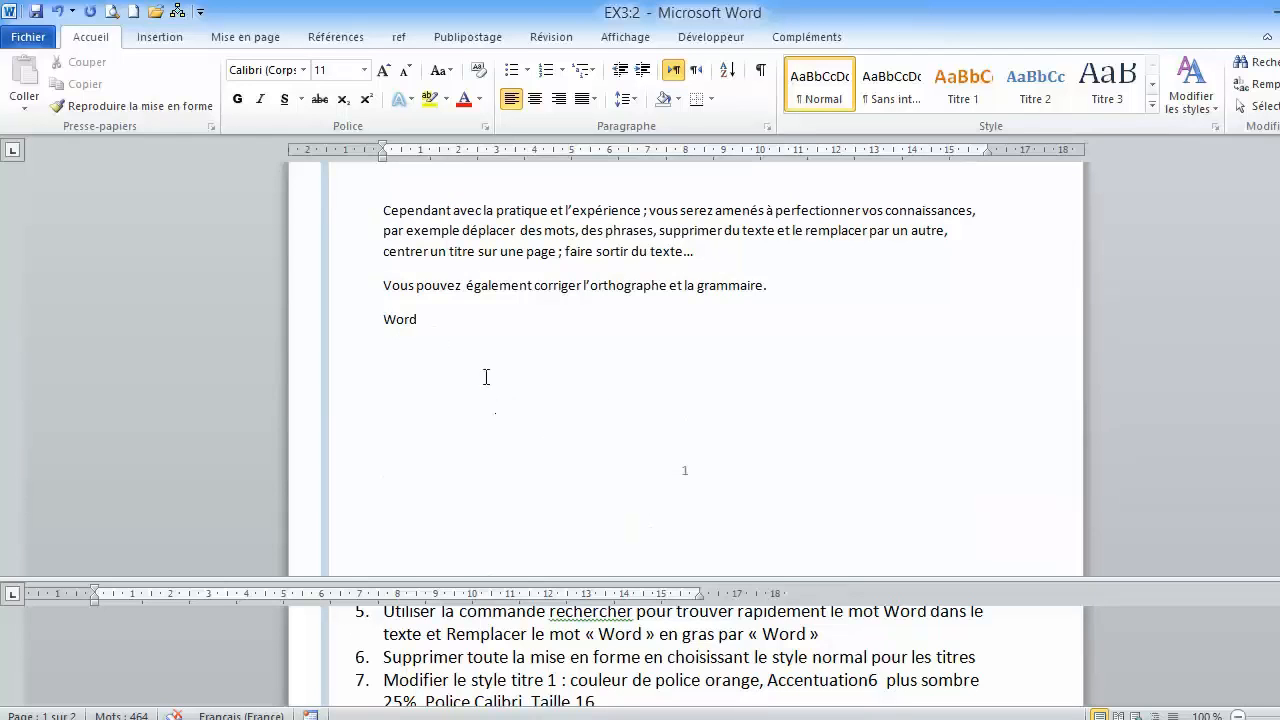
scroll(594, 475, "down", 4)
scroll(594, 470, "down", 2)
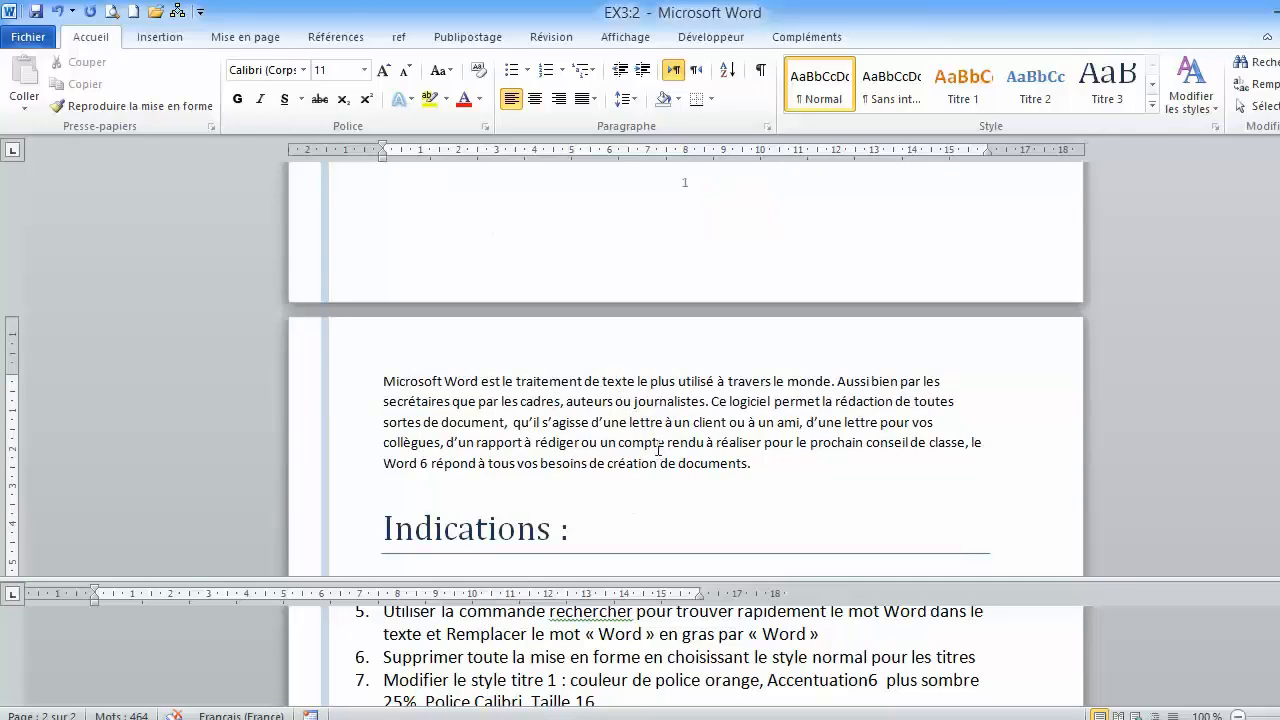
scroll(664, 451, "down", 2)
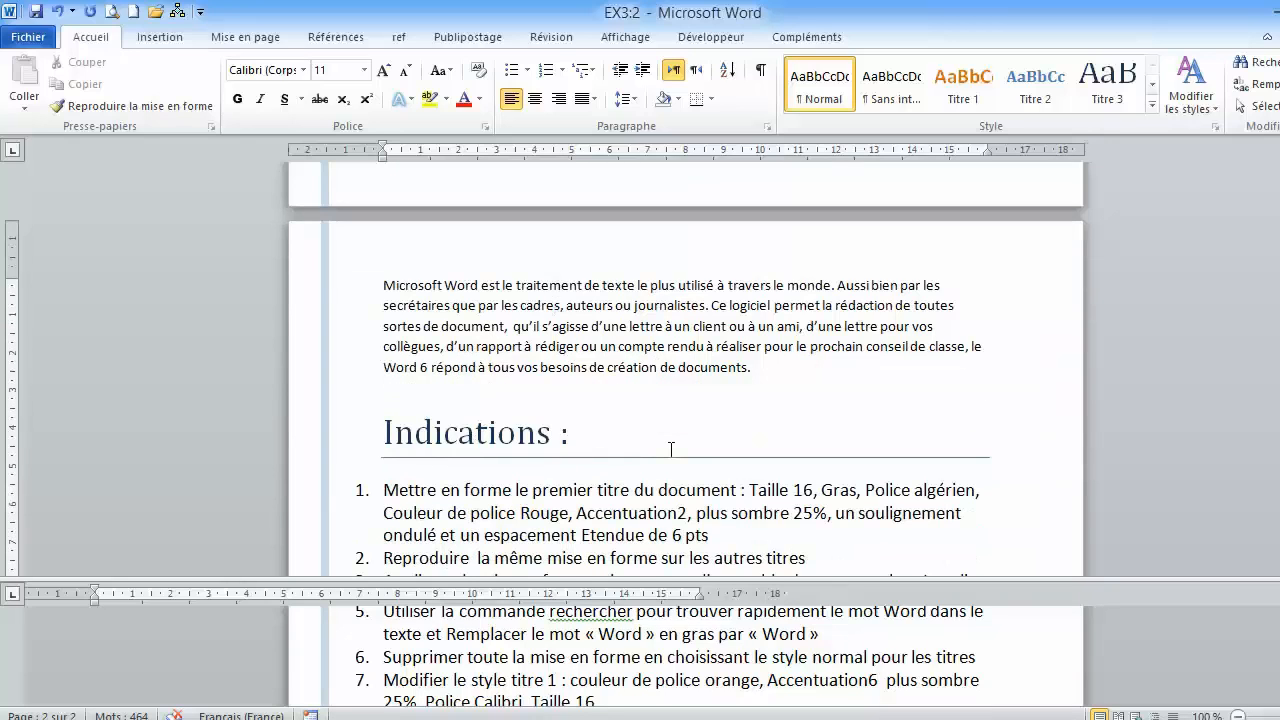
scroll(671, 448, "up", 3)
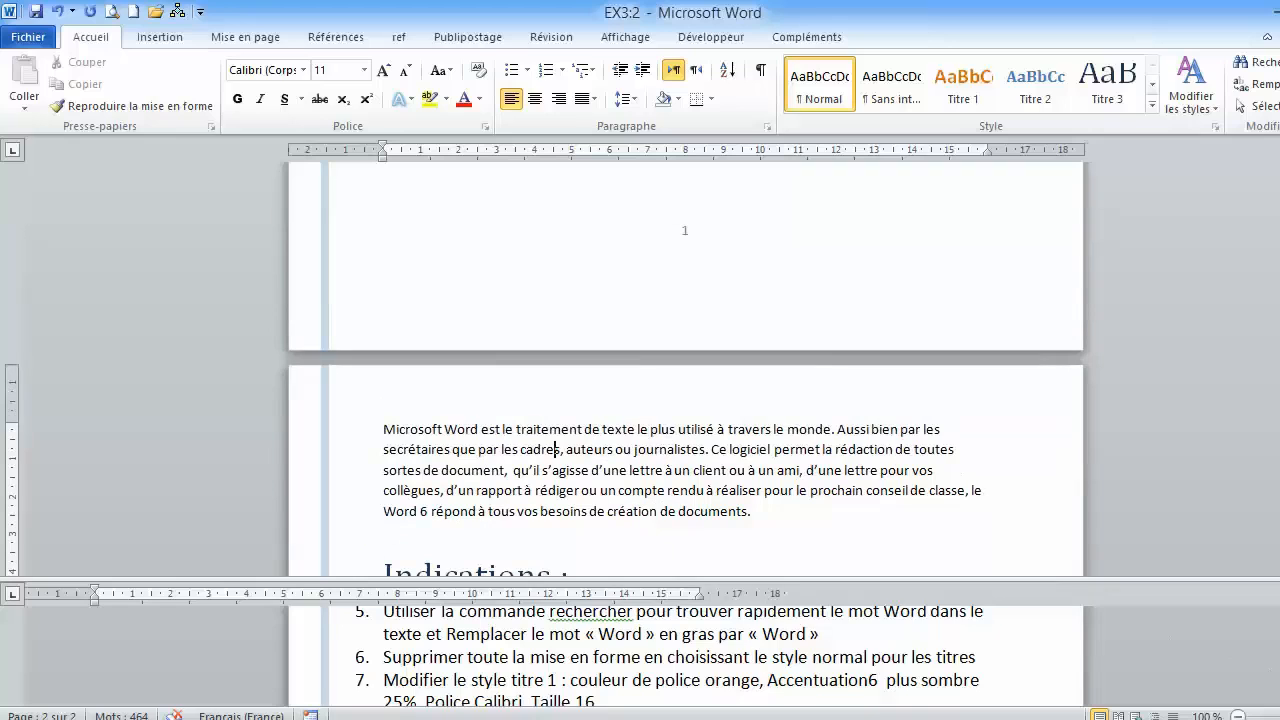
scroll(670, 656, "down", 2)
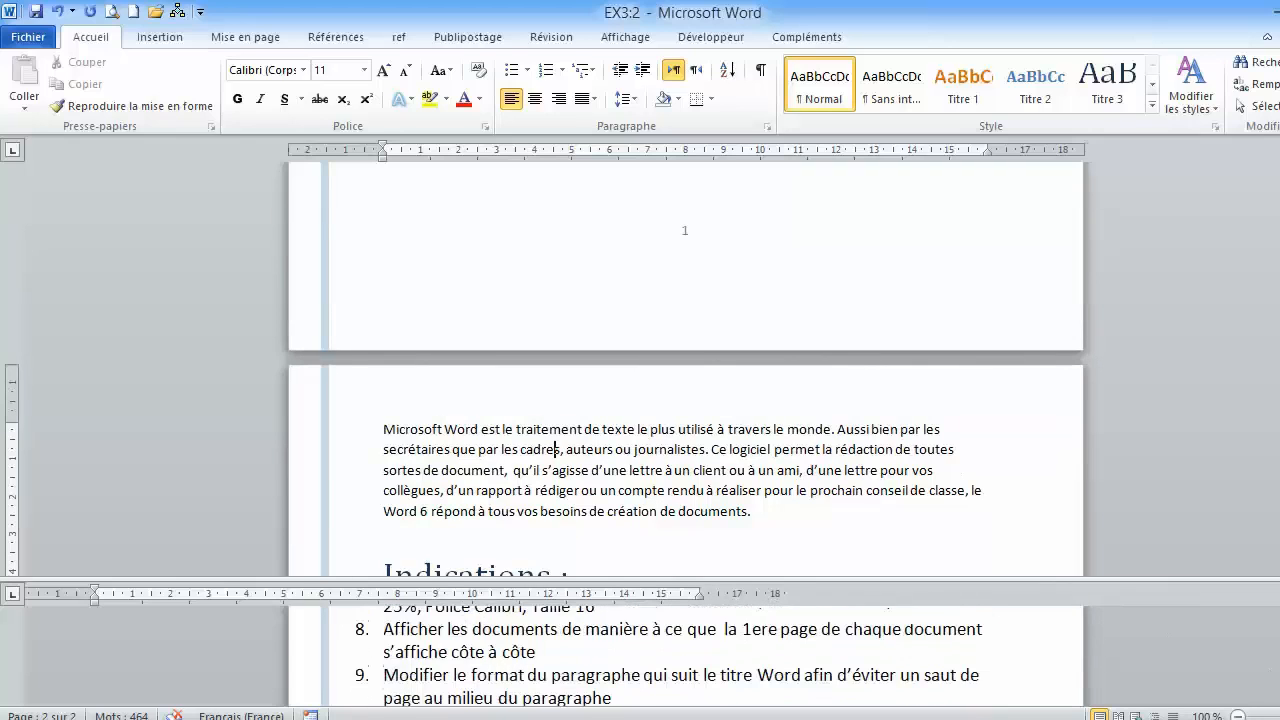
scroll(670, 656, "down", 1)
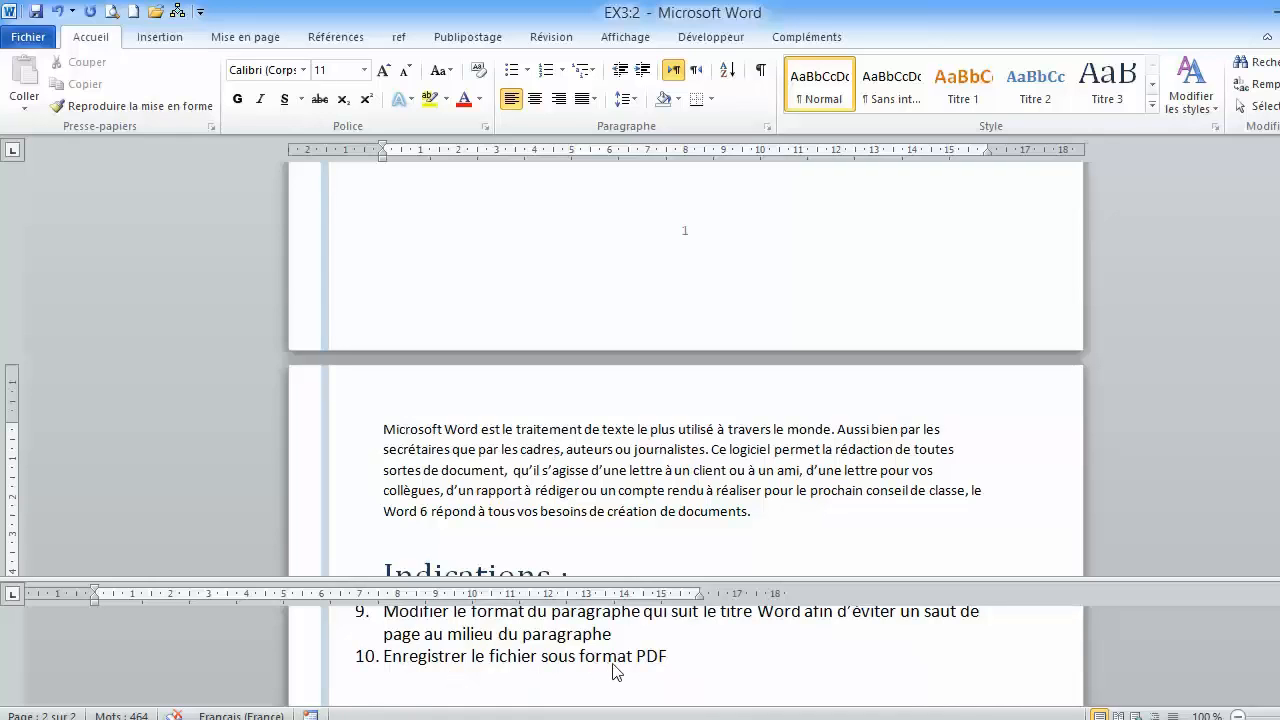
- Save the document in PDF format as EX3 in the Documents library
left_click(26, 42)
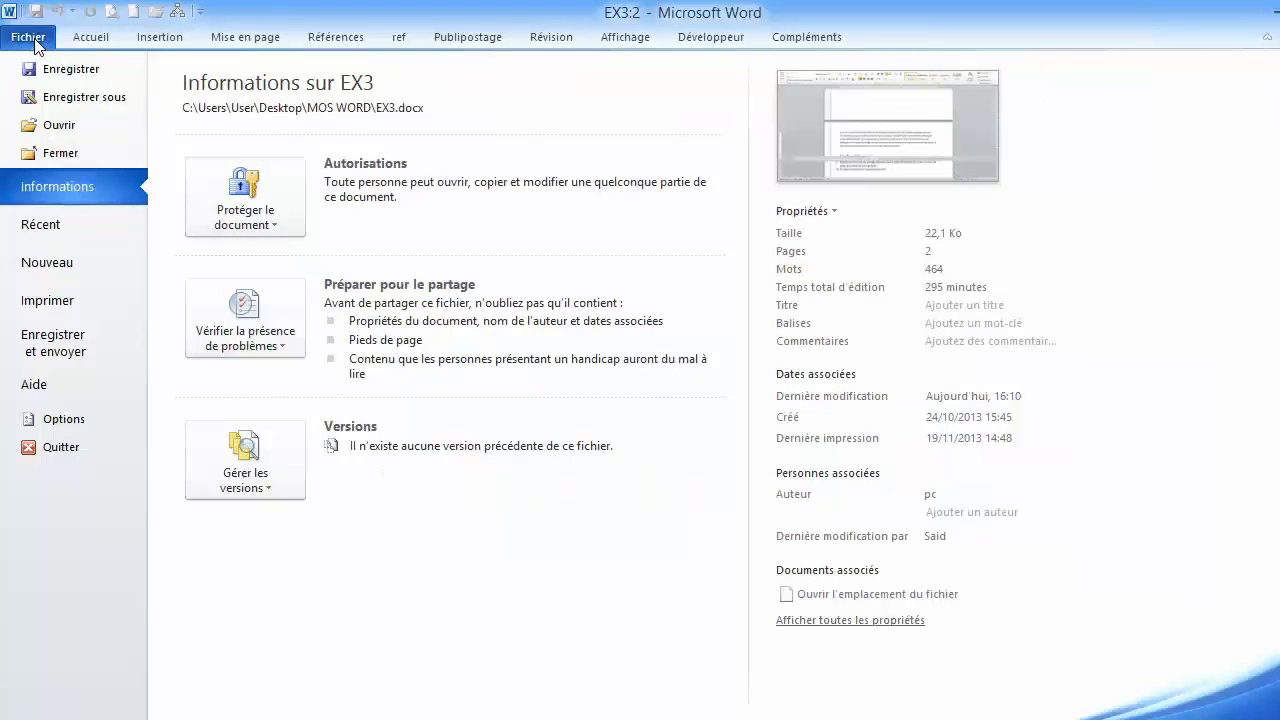
left_click(89, 99)
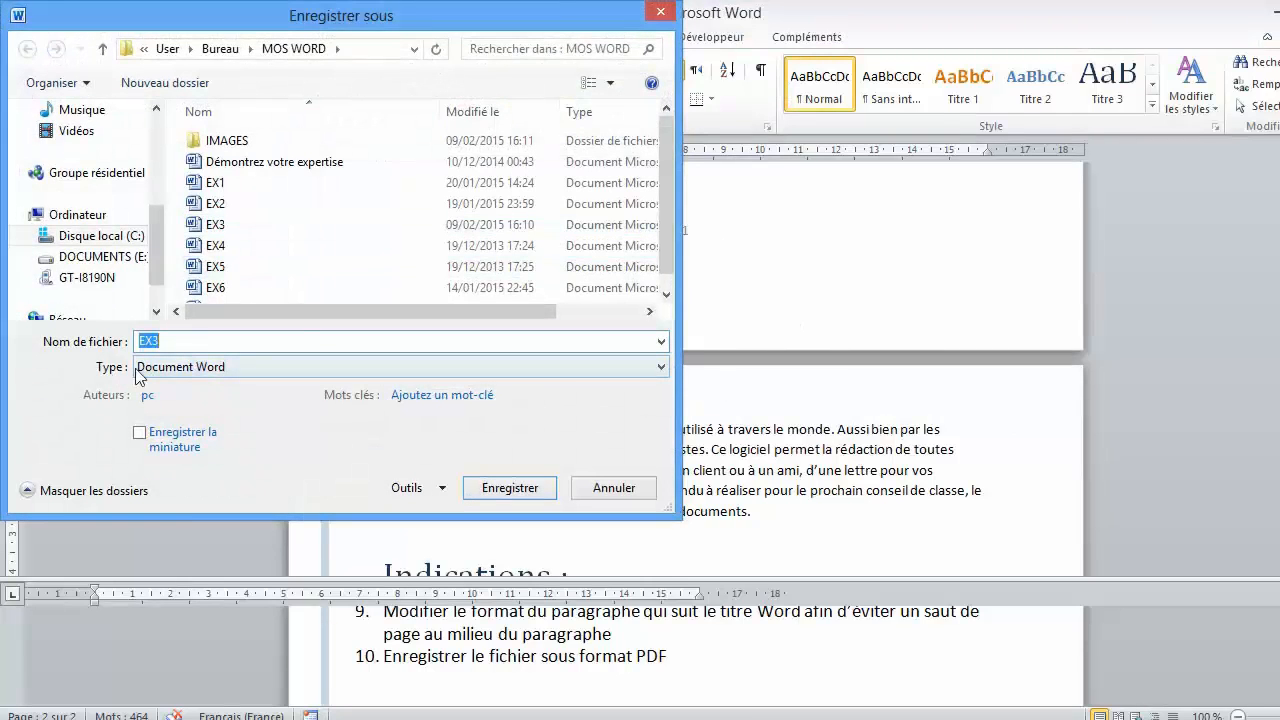
left_click(174, 370)
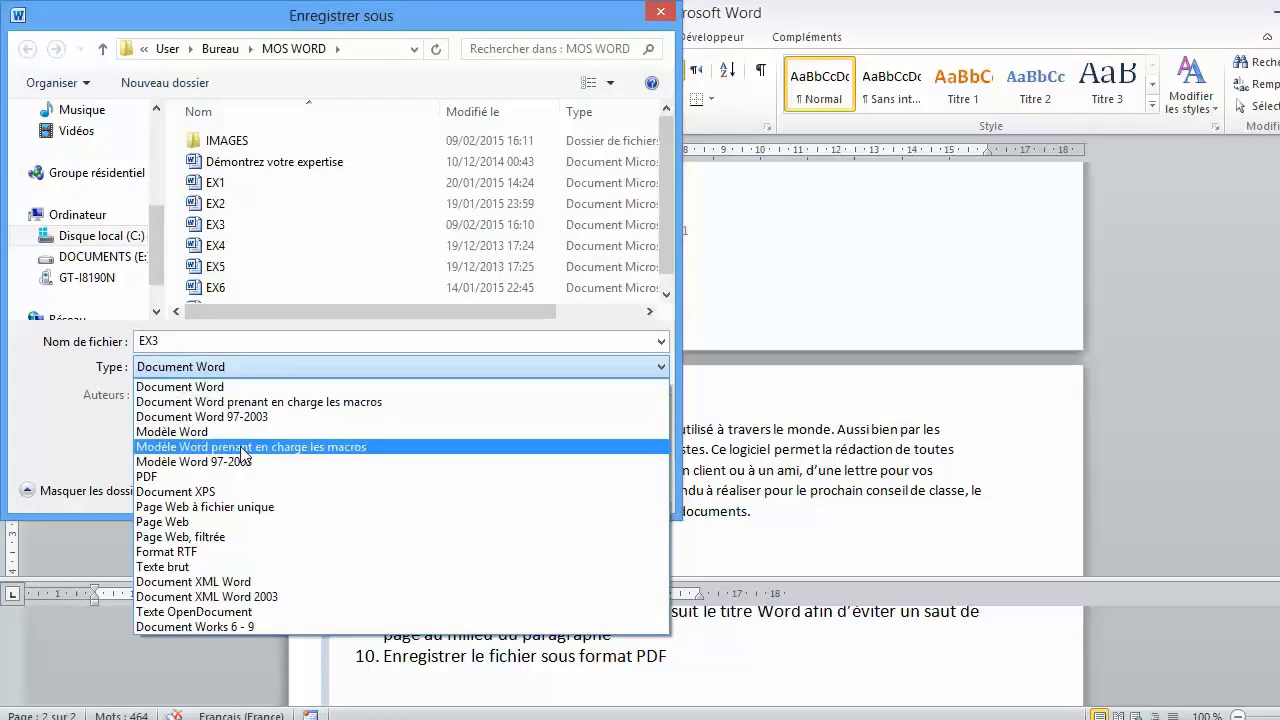
left_click(193, 479)
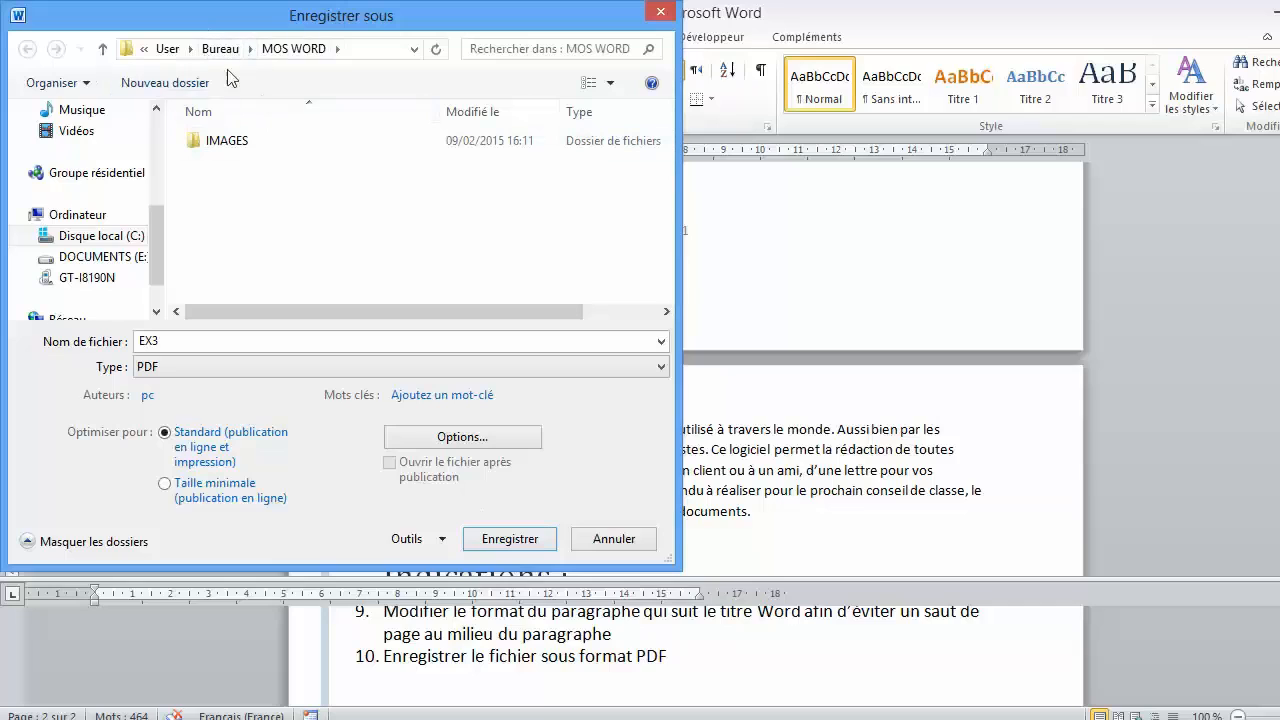
left_click_drag(156, 245, 156, 192)
left_click(90, 196)
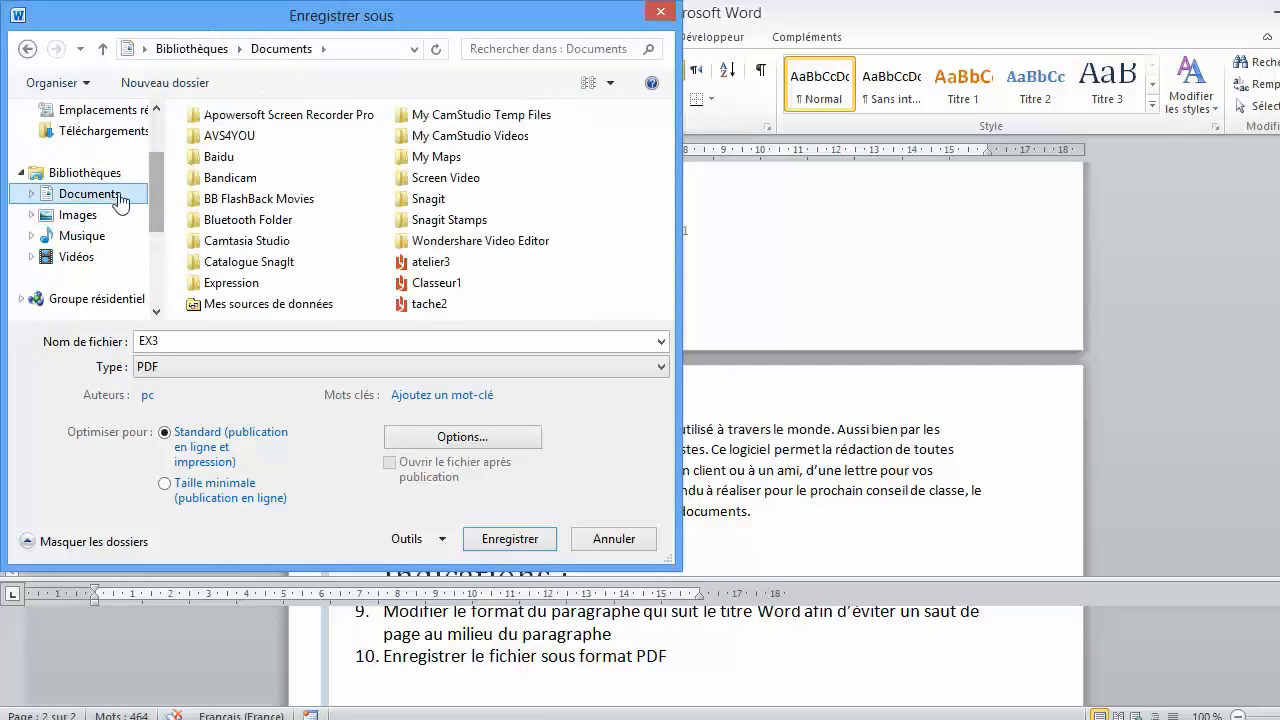
left_click(510, 545)
left_click(510, 546)
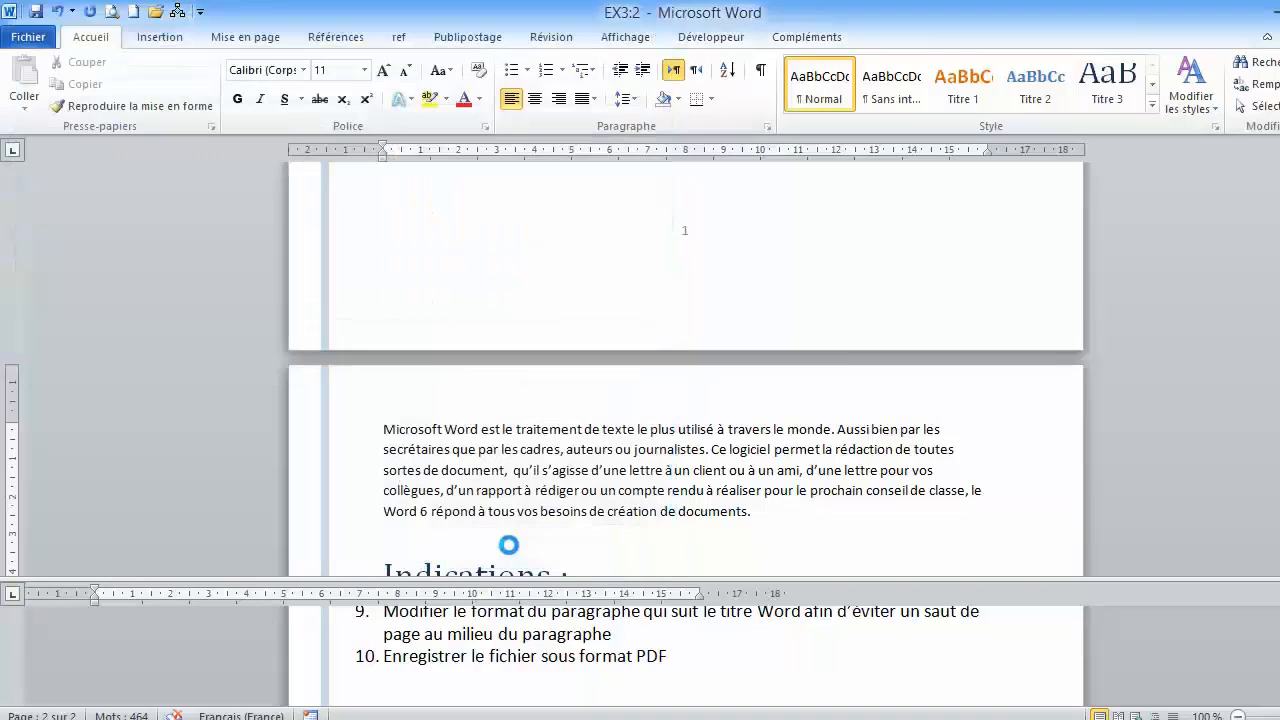